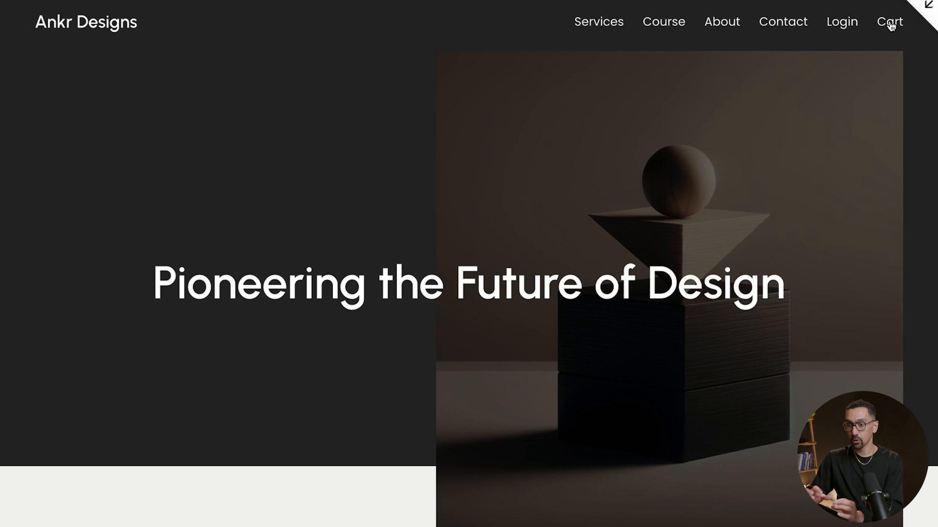
Step: Open the website's page list and review the pages listed under Main Navigation
click(926, 9)
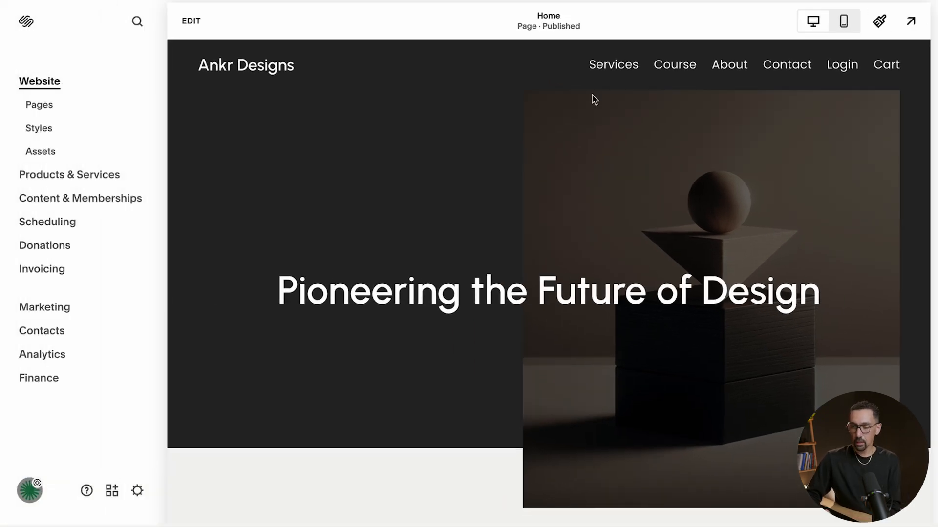
click(37, 107)
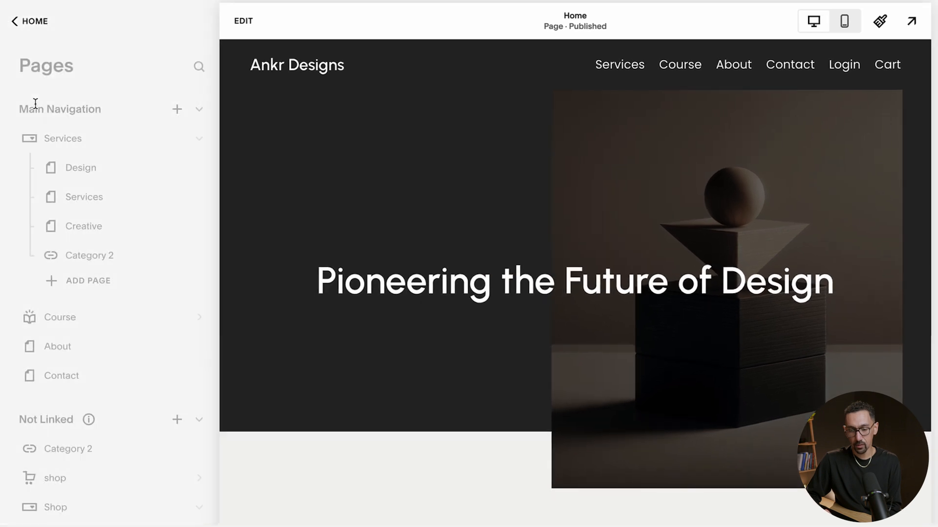
drag(17, 110, 125, 110)
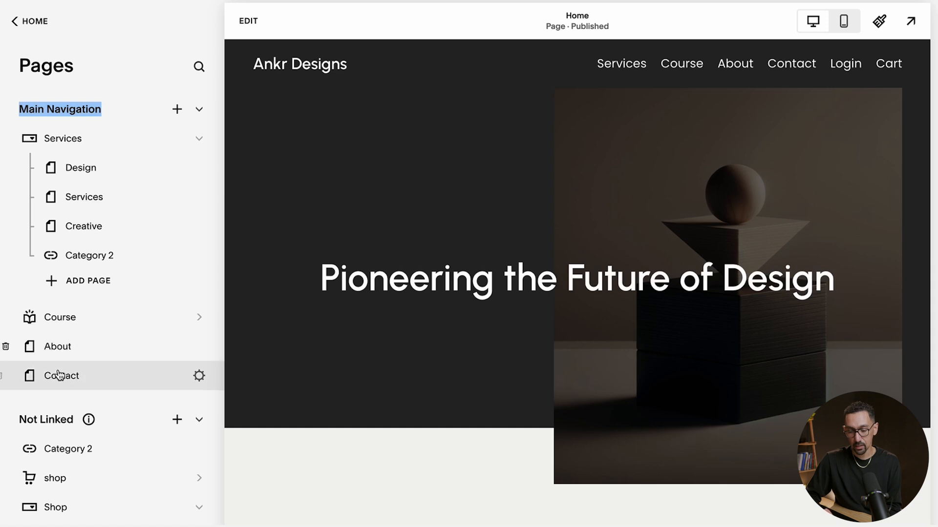
scroll(59, 376, down, 2)
scroll(59, 299, up, 2)
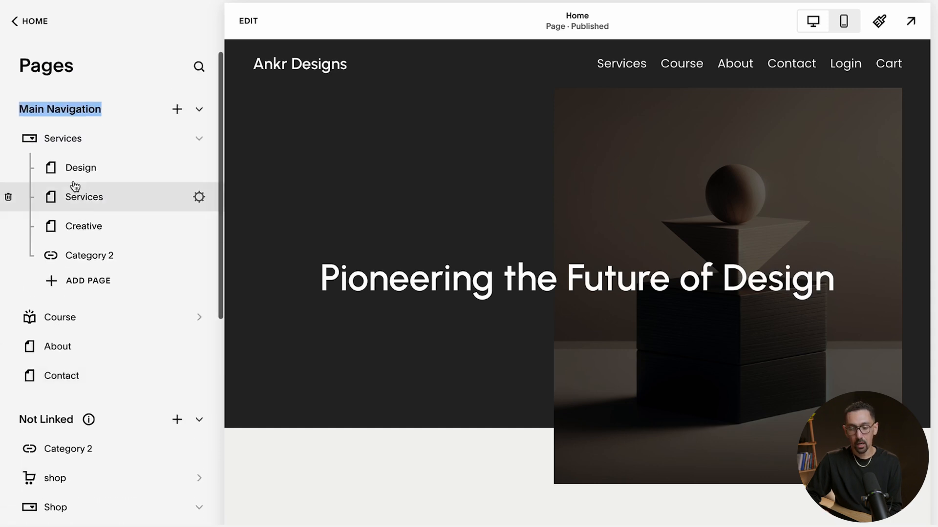
Step: Browse the page and collection types that can be added to Main Navigation, and close the list without adding one
click(177, 113)
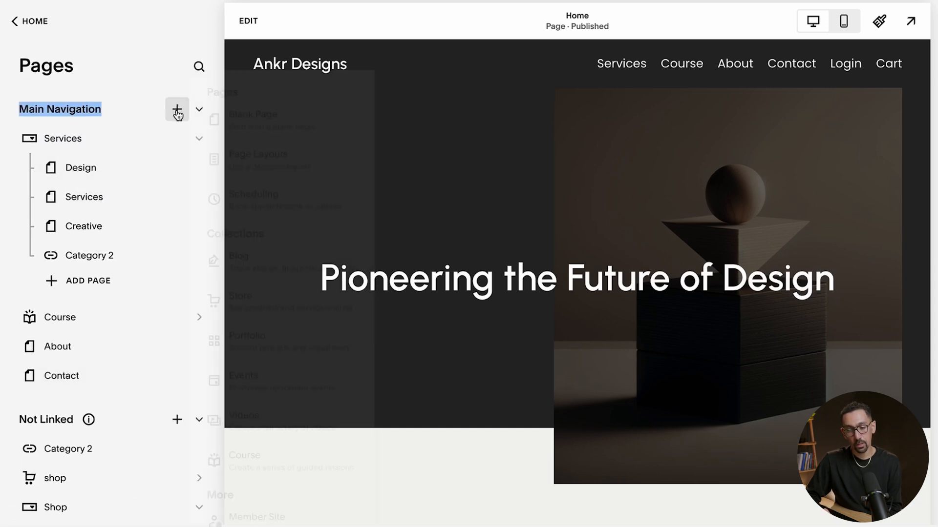
scroll(211, 337, down, 2)
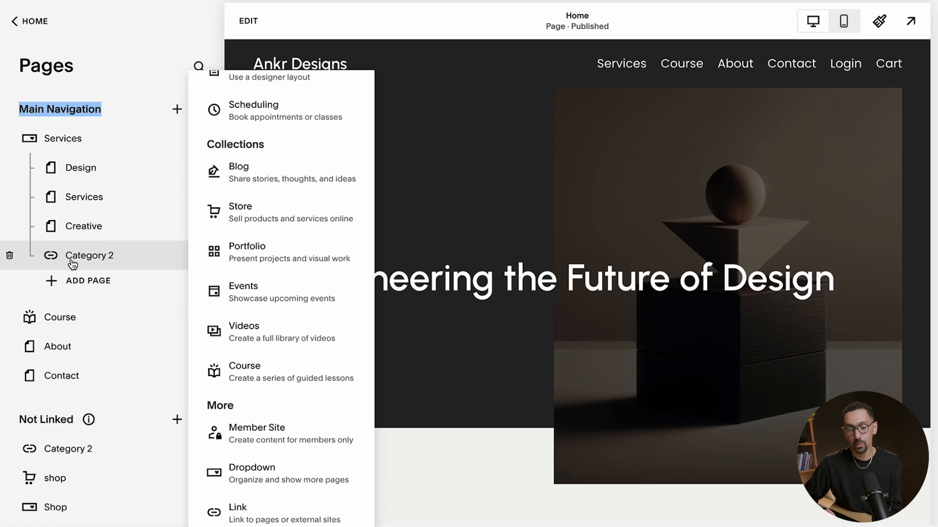
click(456, 178)
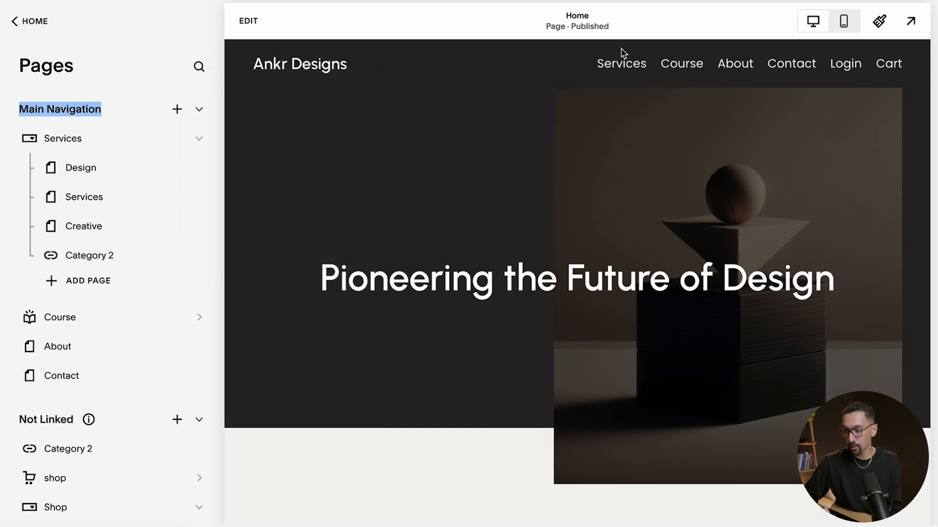
Step: Follow the Category 2 link in the site preview's Services dropdown and look over the shop page it leads to
mouse_move(621, 63)
click(617, 147)
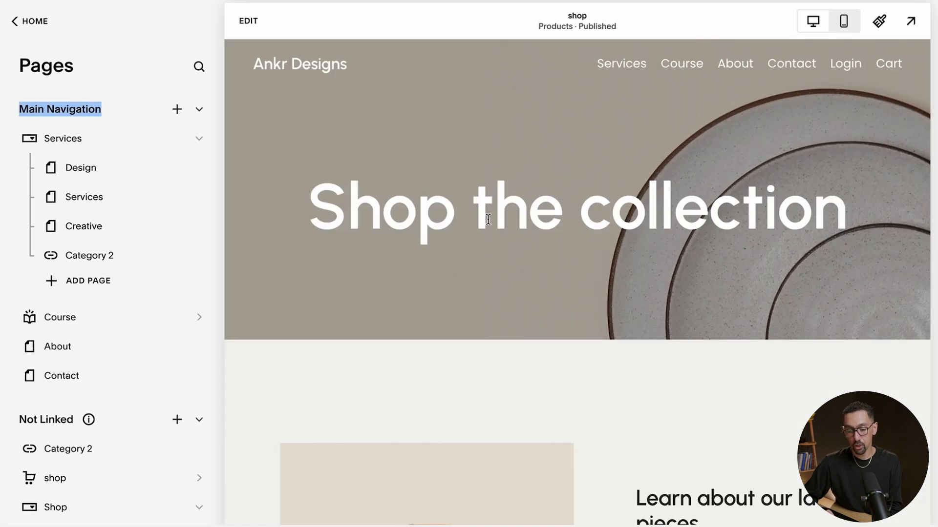
scroll(512, 271, down, 3)
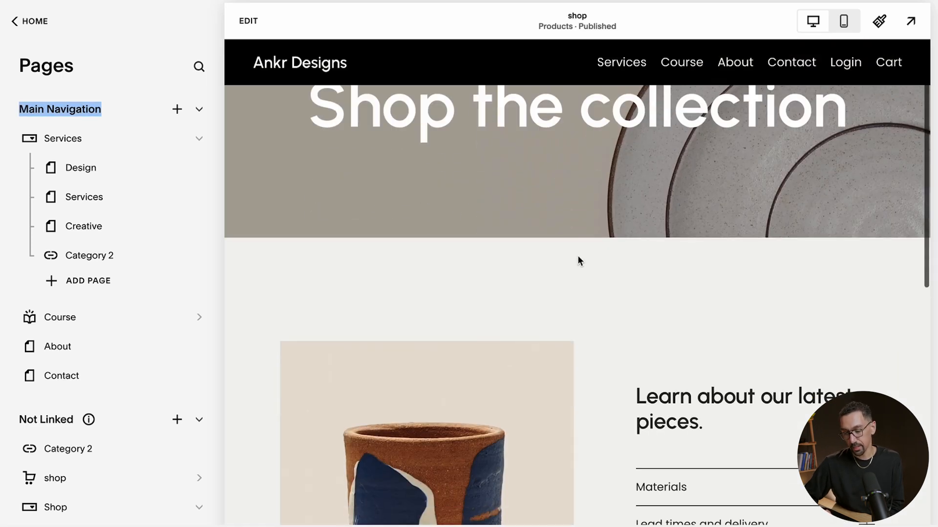
scroll(557, 266, up, 3)
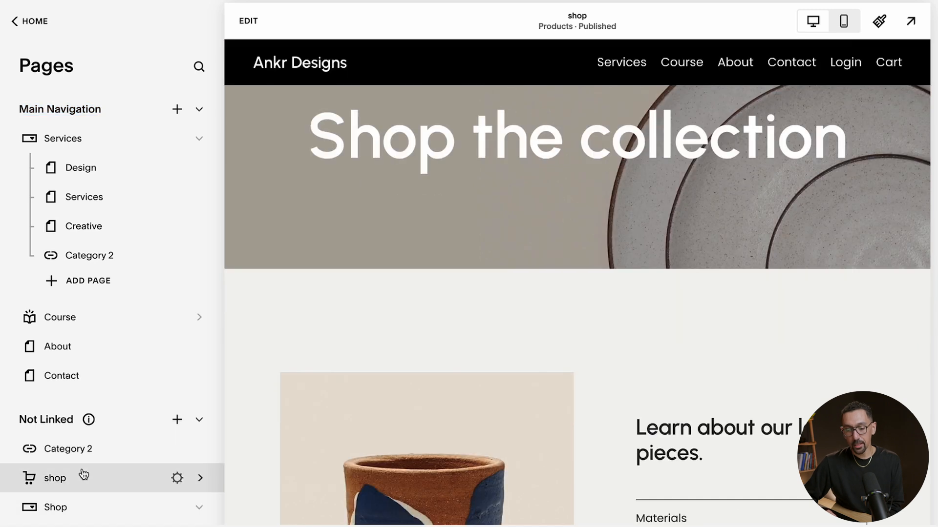
Step: Assign the shop's Earth & Sky Planter product to Category 2 and save the product
click(65, 477)
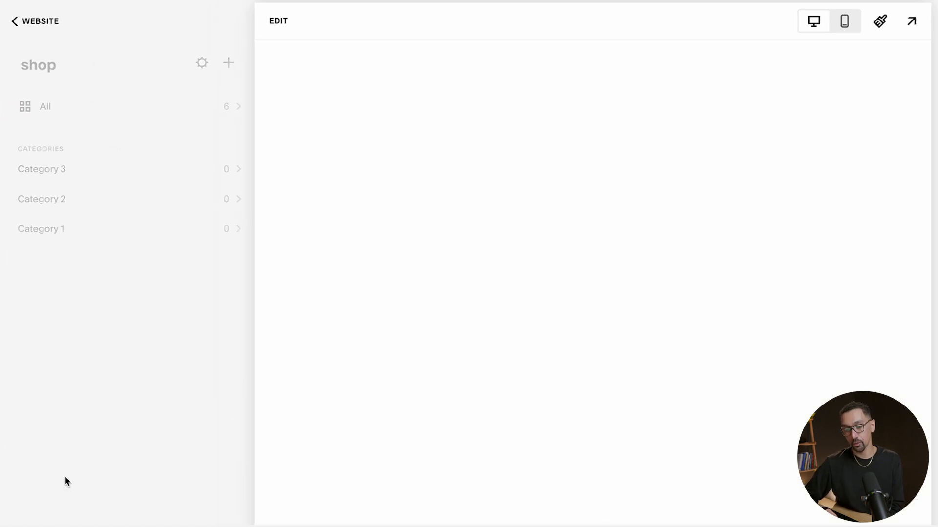
click(96, 113)
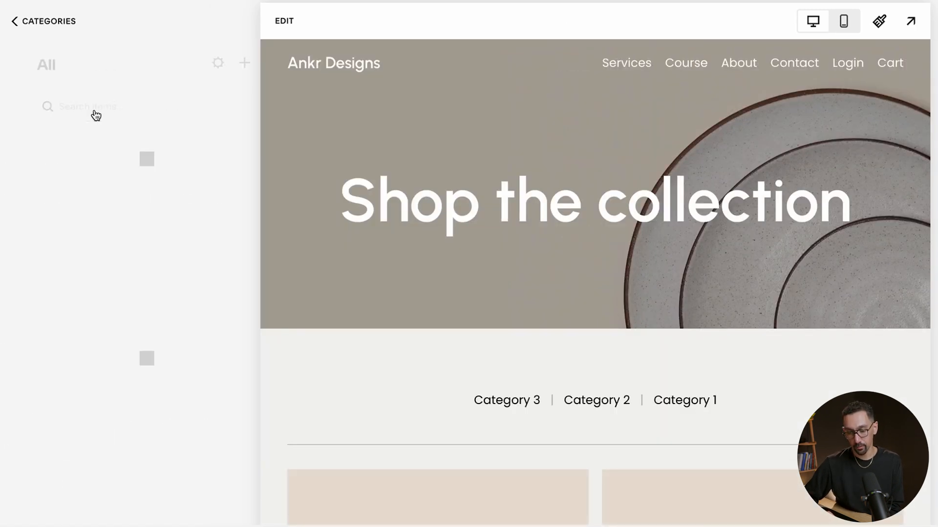
click(231, 283)
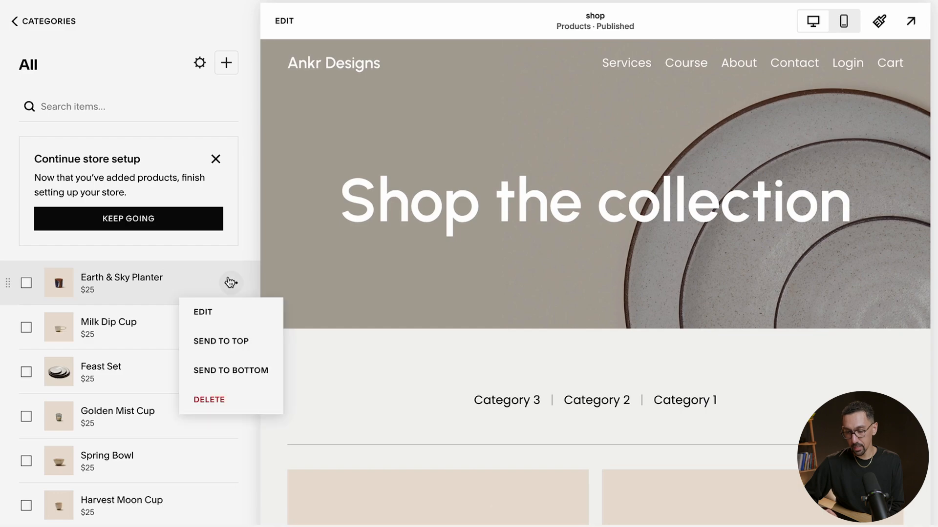
click(219, 312)
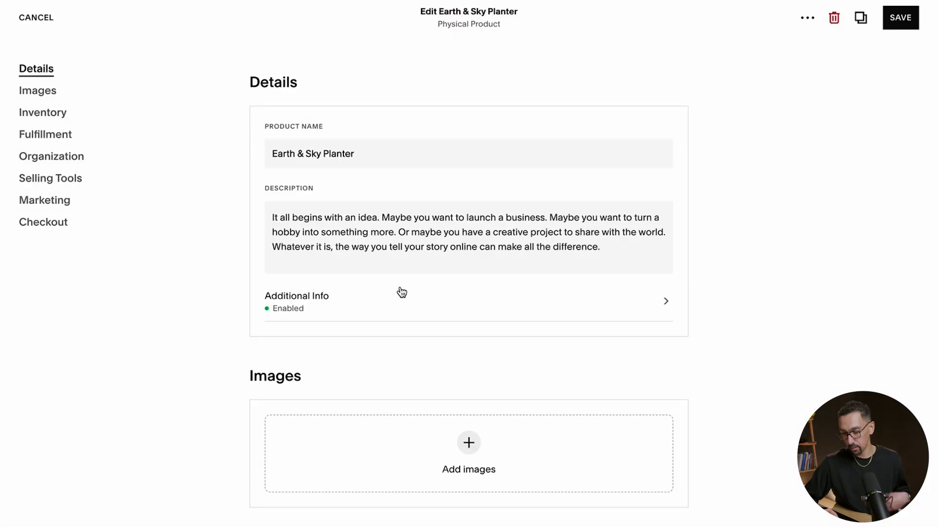
scroll(399, 293, down, 15)
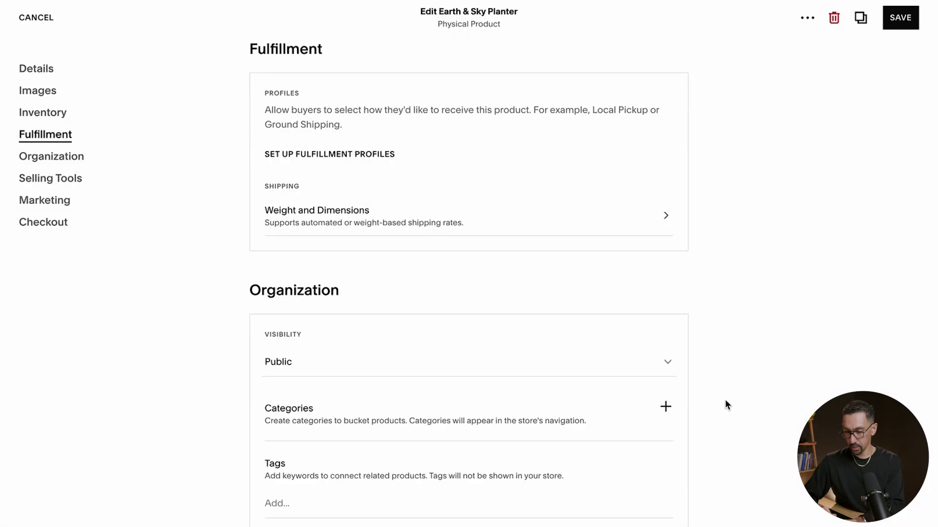
click(665, 407)
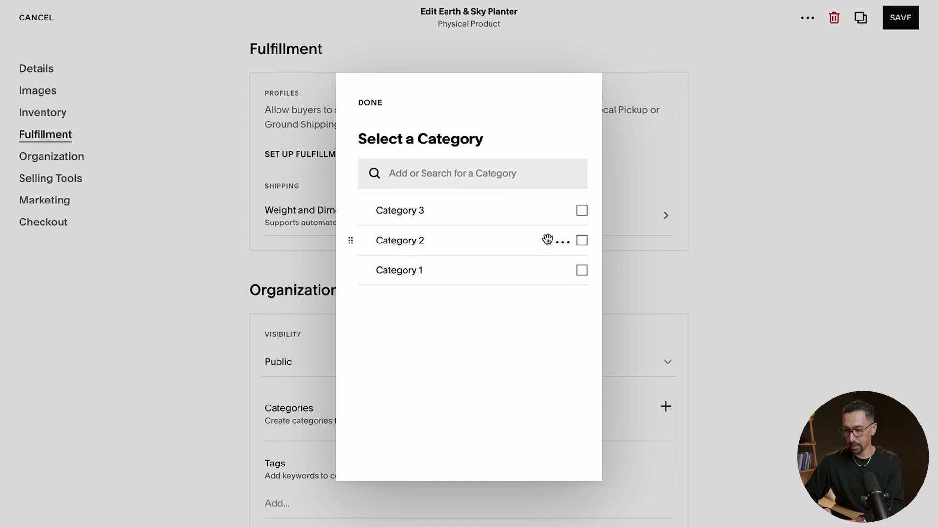
click(582, 240)
click(376, 105)
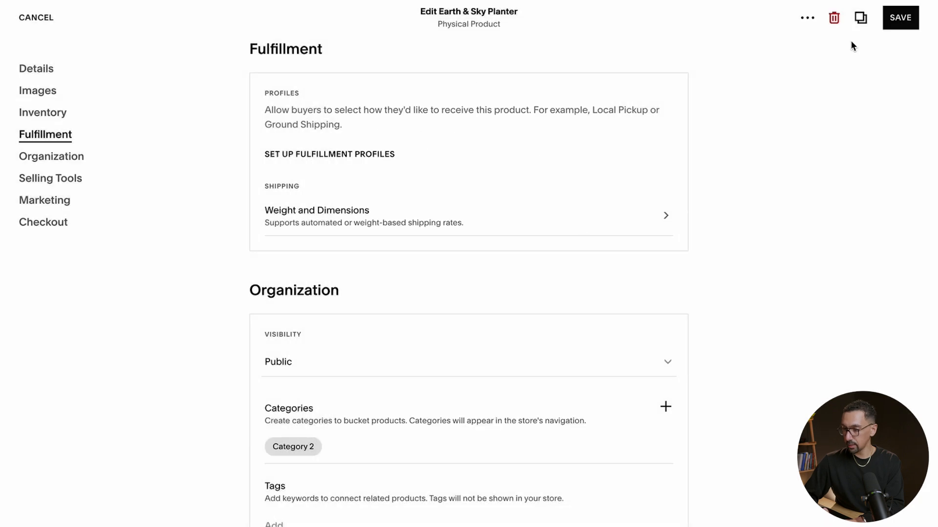
click(893, 25)
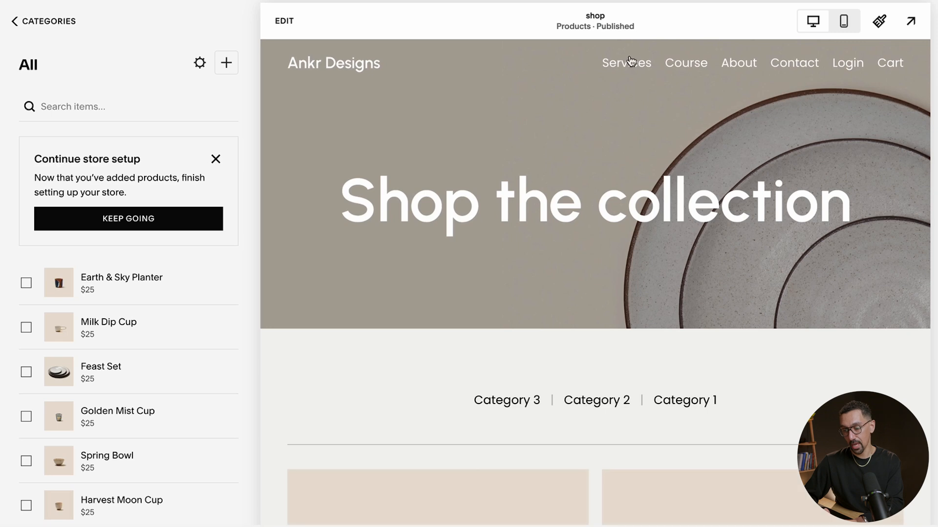
Step: Check the Category 2 shop page through the preview's Services dropdown and return to the page list
click(607, 142)
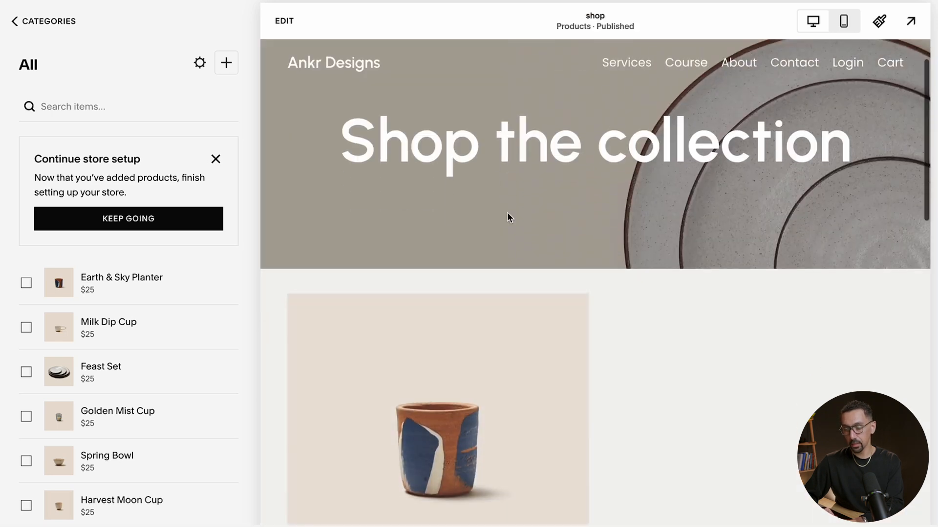
scroll(506, 215, down, 3)
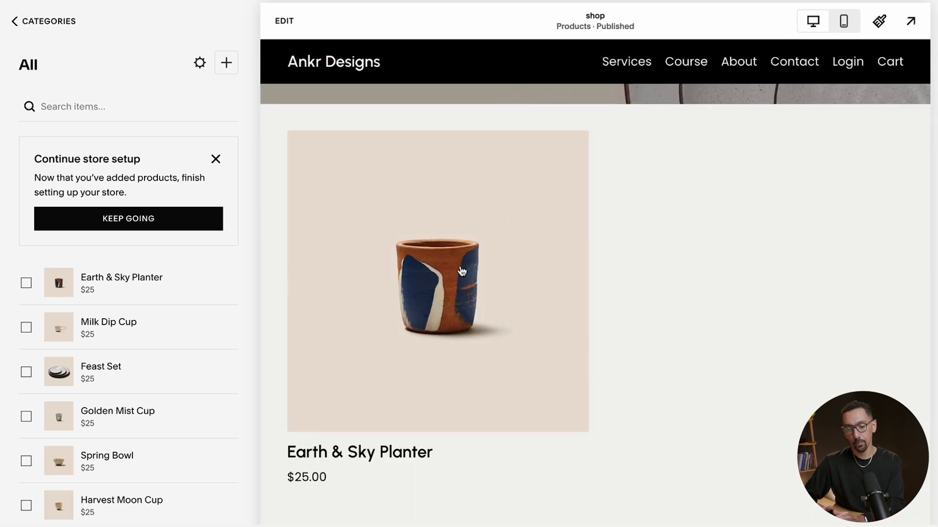
click(54, 30)
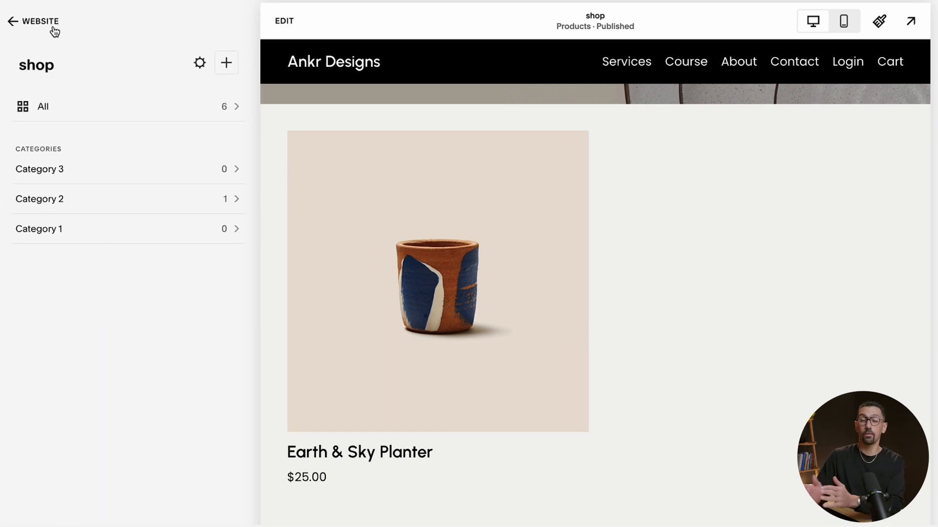
click(46, 24)
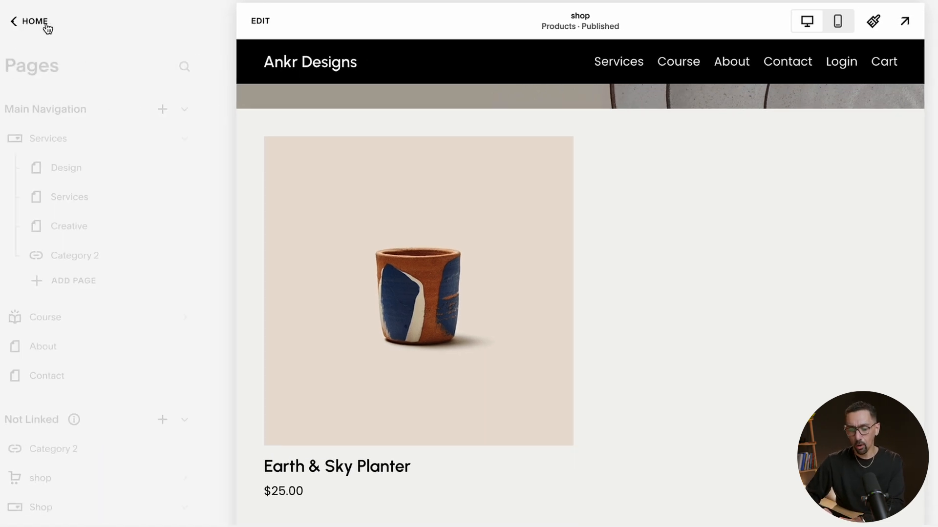
Step: Open the settings of the Category 2 link under Services and replace its URL with /shop
click(199, 256)
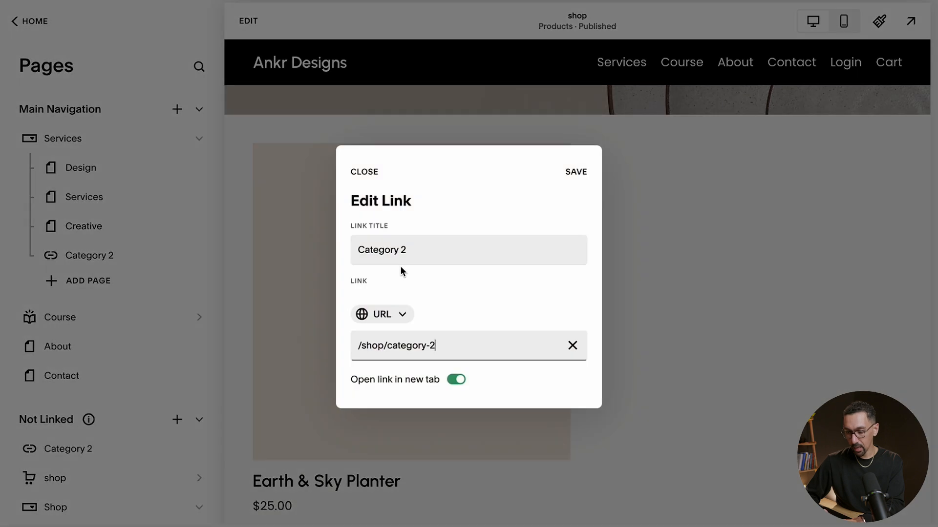
click(366, 339)
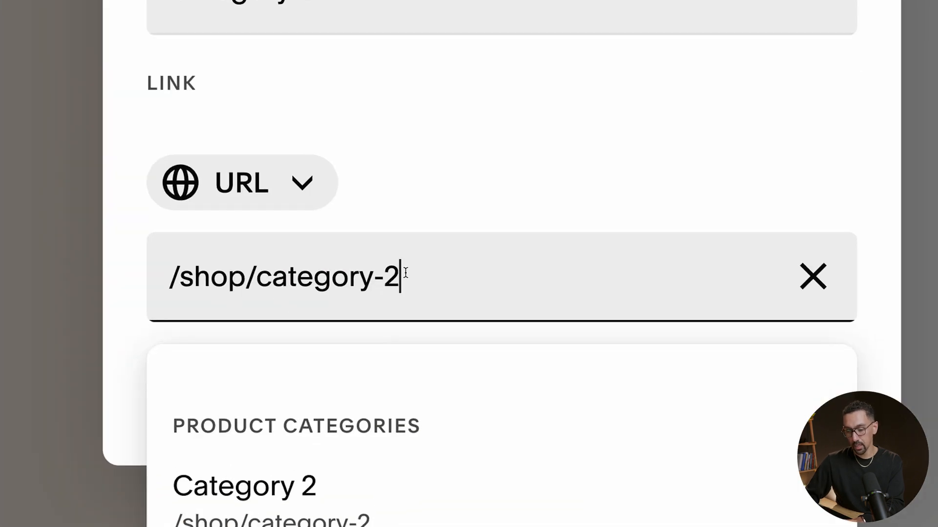
key(BackSpace)
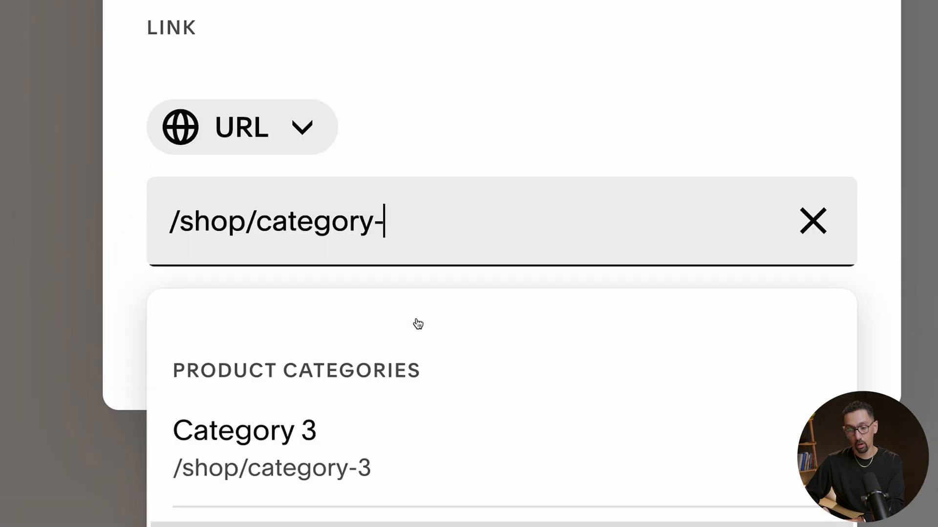
click(347, 113)
key(super+a)
key(BackSpace)
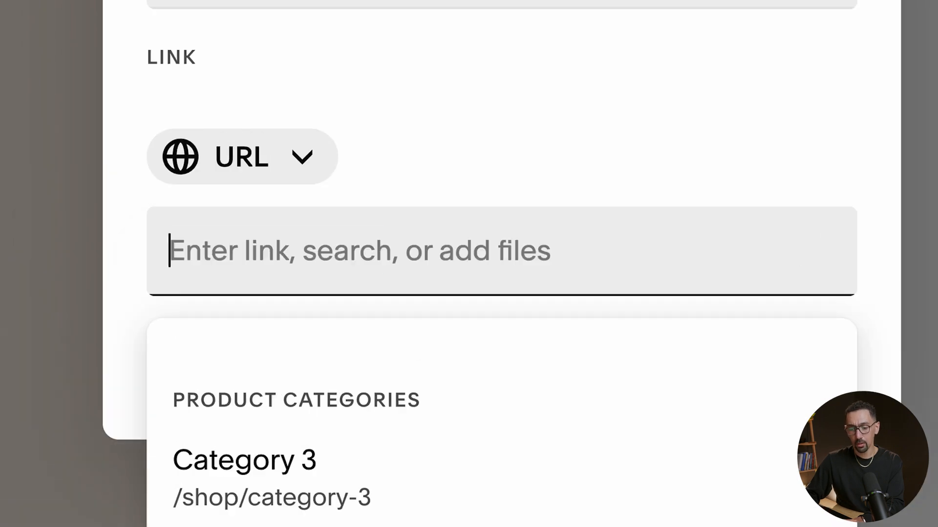
text(/shop)
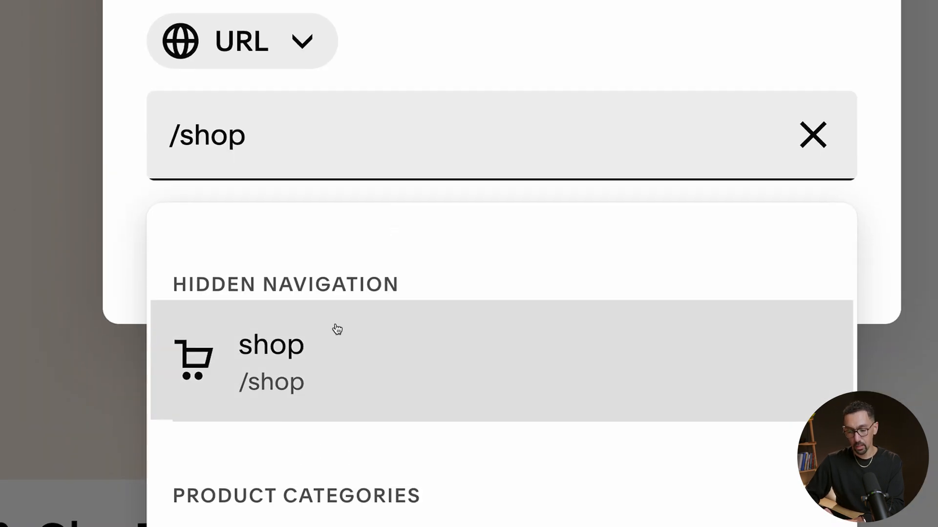
click(335, 446)
click(308, 166)
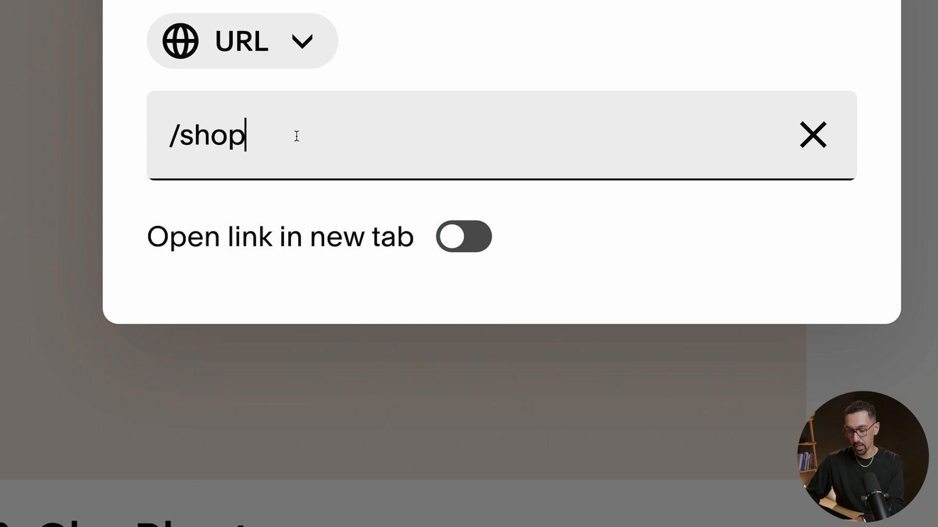
Step: Extend the link's URL to /shop/category-1 and dismiss the link settings without saving
text(/categoriy-1)
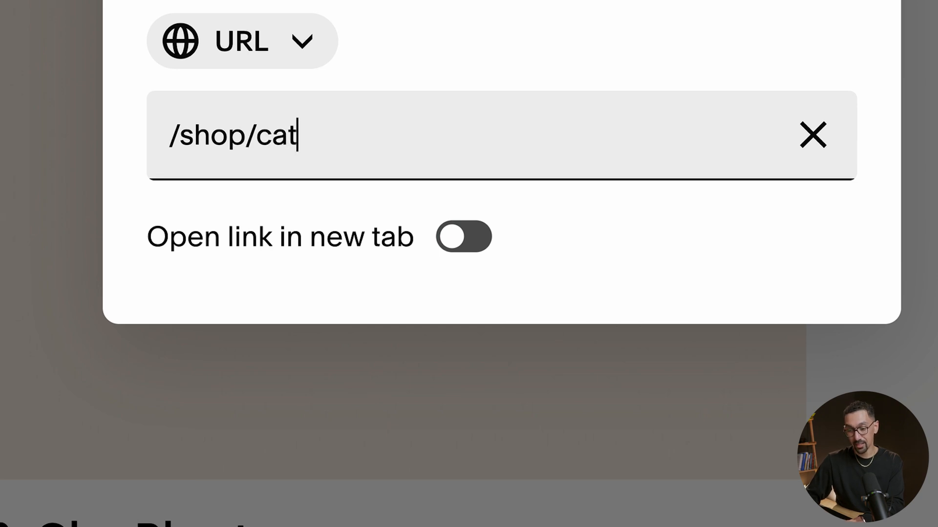
key(BackSpace)
key(BackSpace)
key(BackSpace)
key(BackSpace)
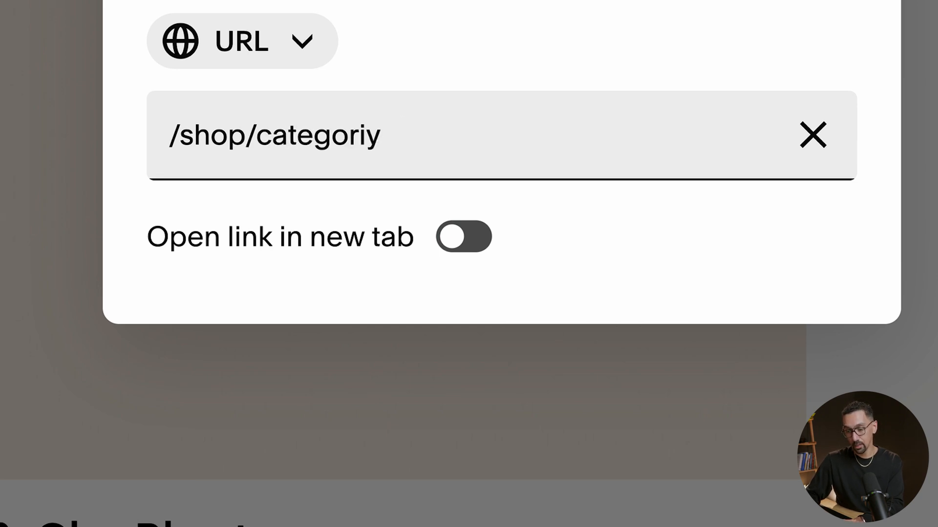
text(y01)
key(BackSpace)
key(BackSpace)
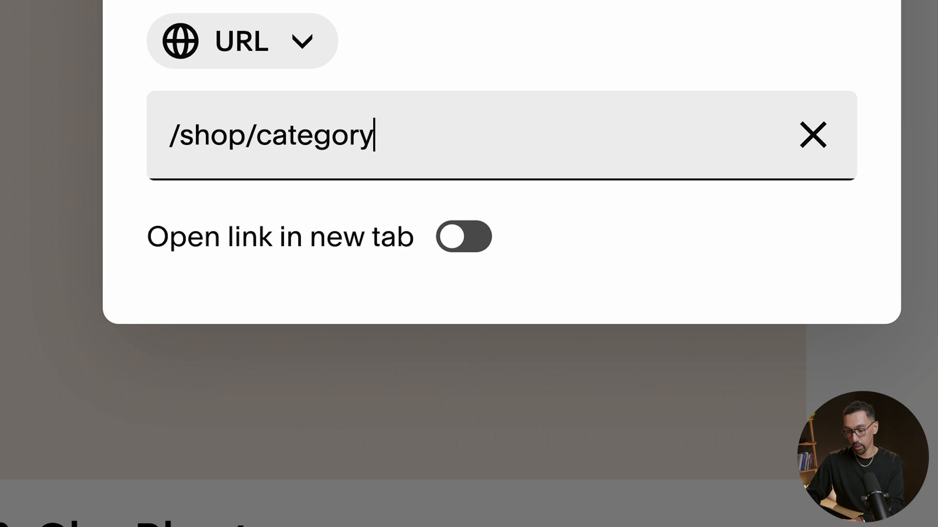
text(-1)
key(ctrl+a)
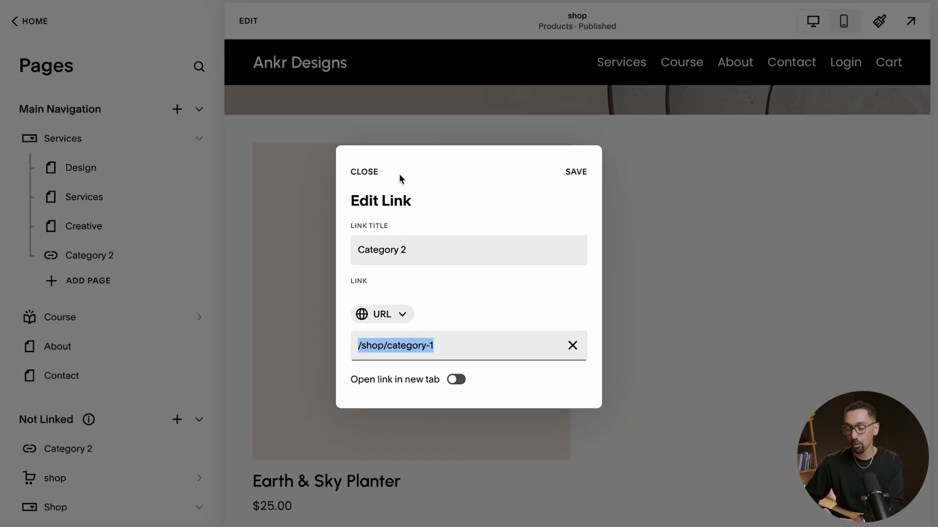
click(310, 279)
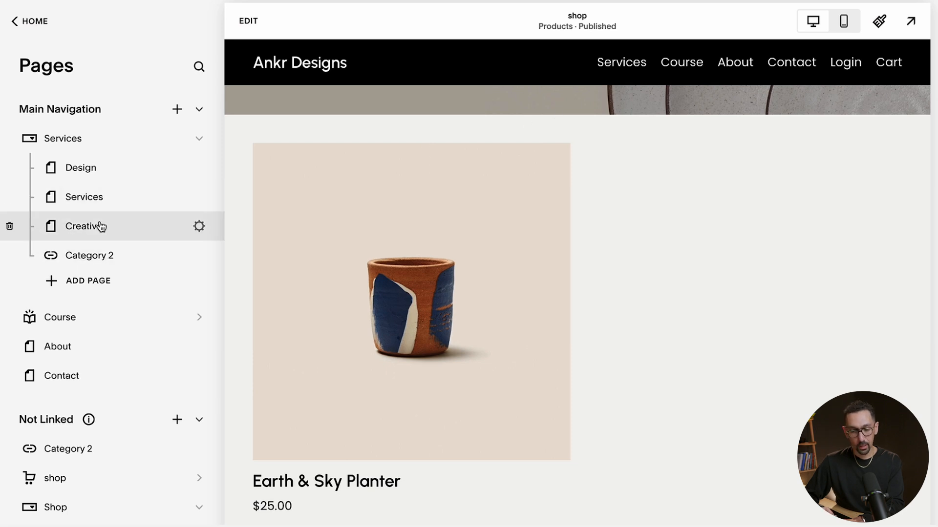
Step: Move the About page to the first position in Main Navigation, above Services
drag(68, 350, 71, 139)
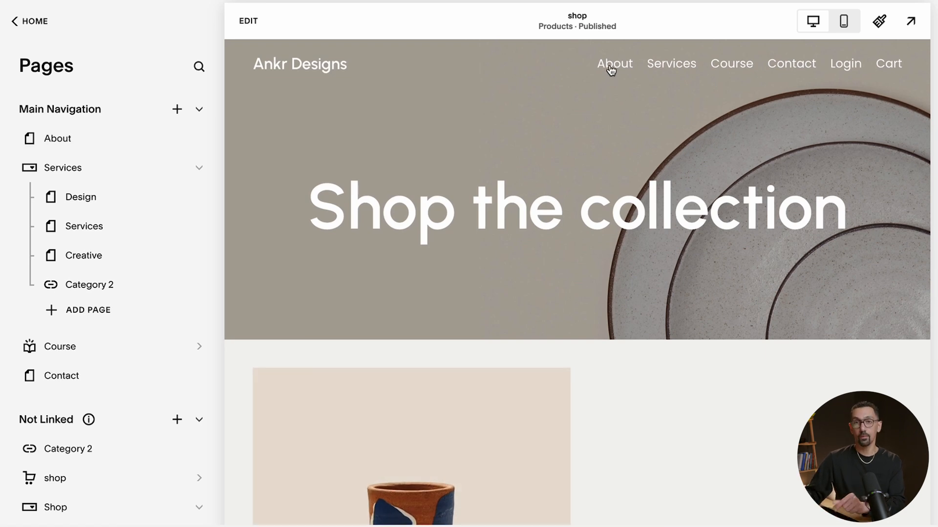
Step: Start editing the shop page and open the site header's design settings
click(248, 21)
click(477, 61)
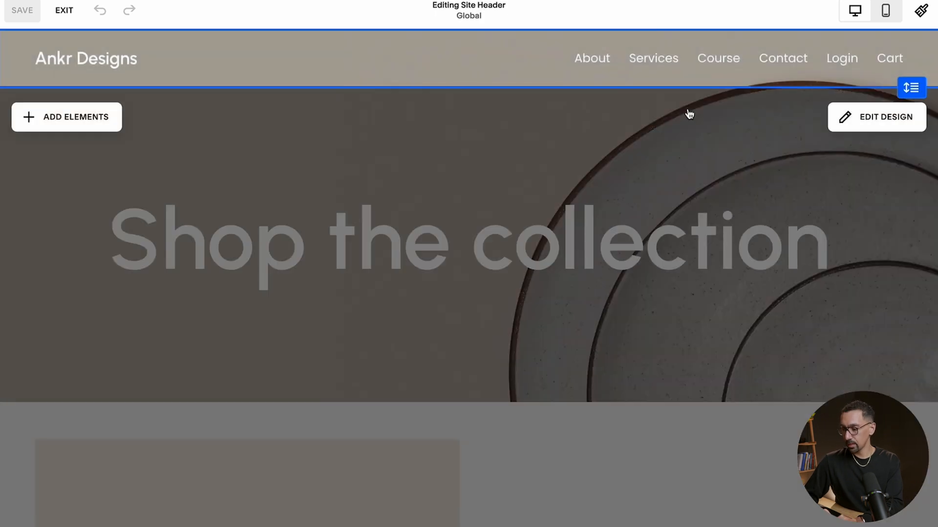
click(867, 119)
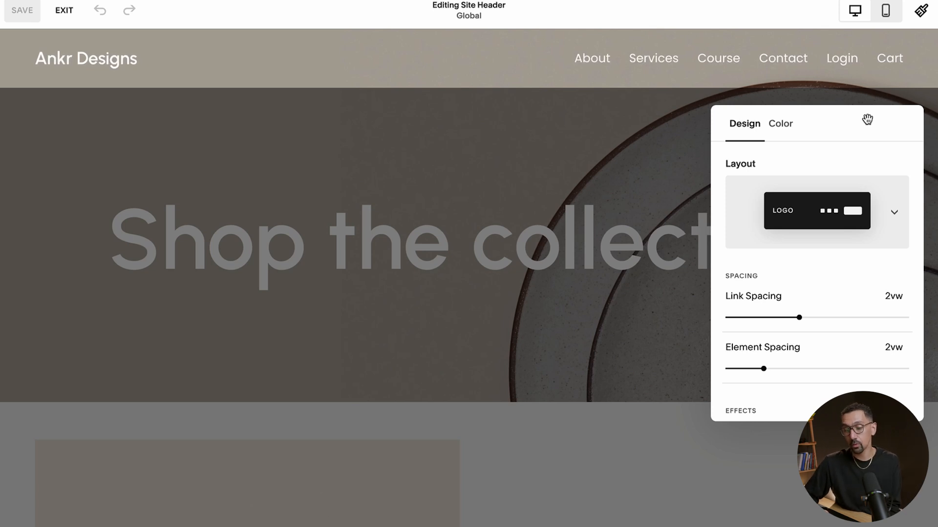
Step: Try the header layout with centred navigation links, followed by the one with links before a centred logo
click(808, 230)
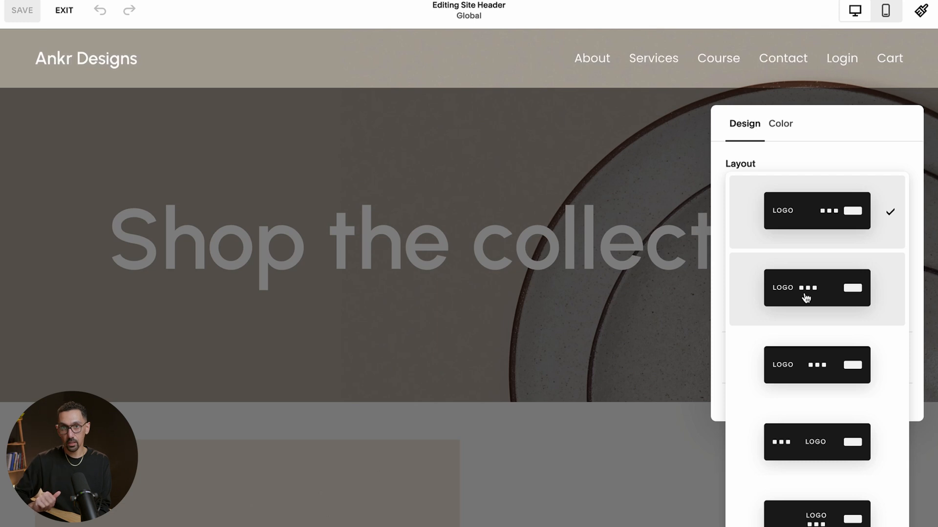
click(833, 369)
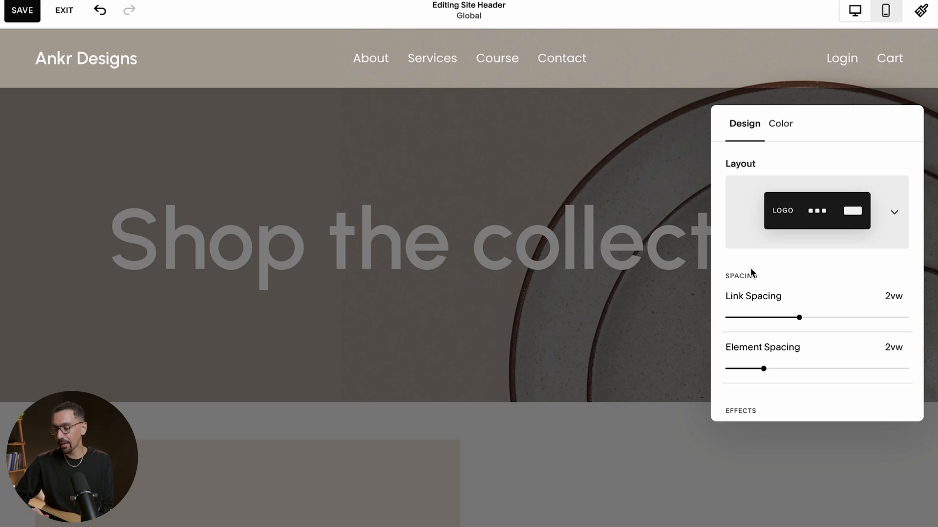
click(831, 207)
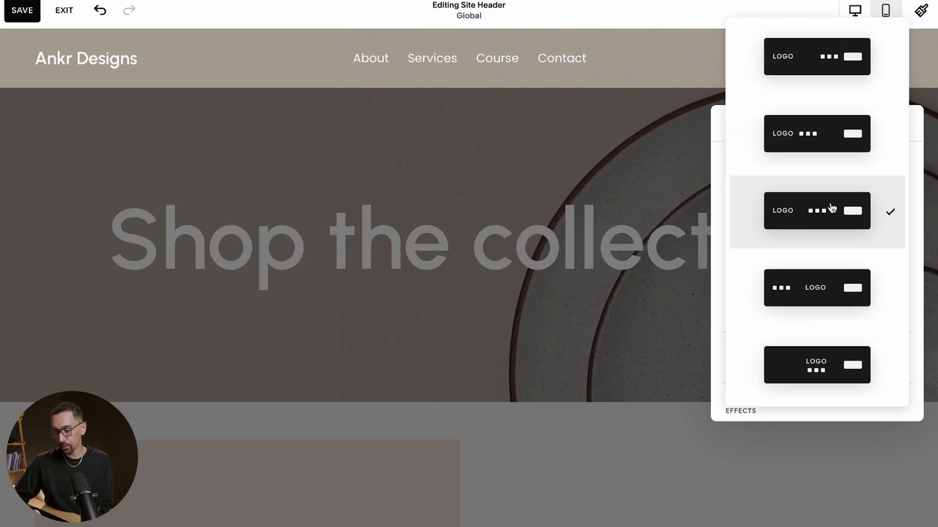
click(821, 288)
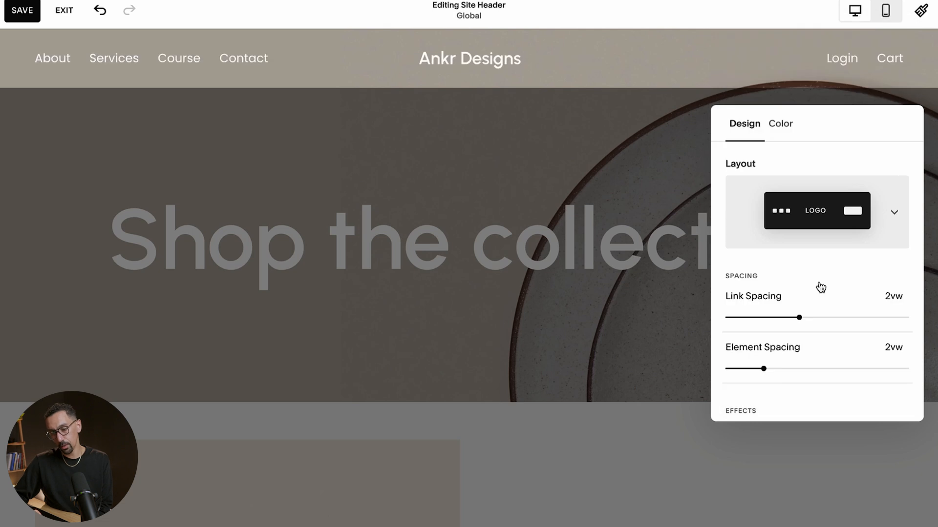
Step: Try the header layout with the logo stacked above the links and an Element Spacing of 0.4vw
click(818, 231)
click(825, 349)
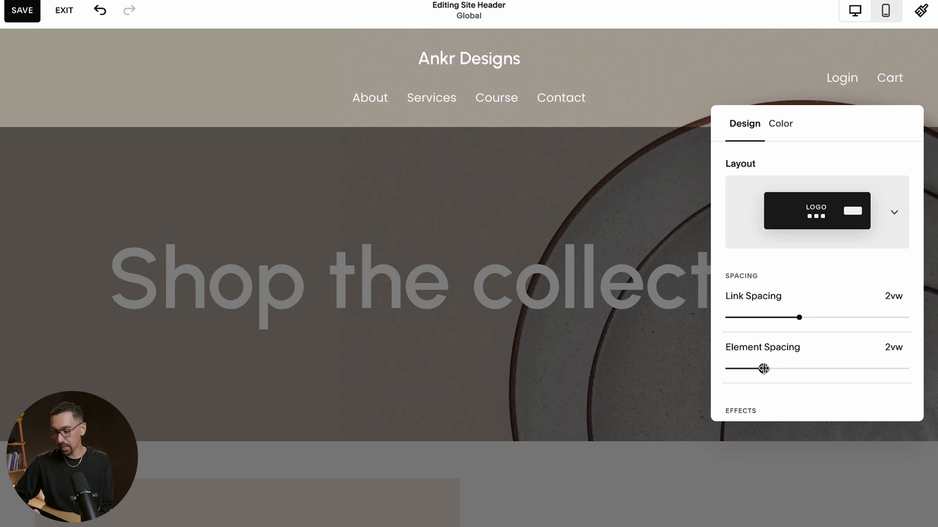
drag(737, 368, 735, 369)
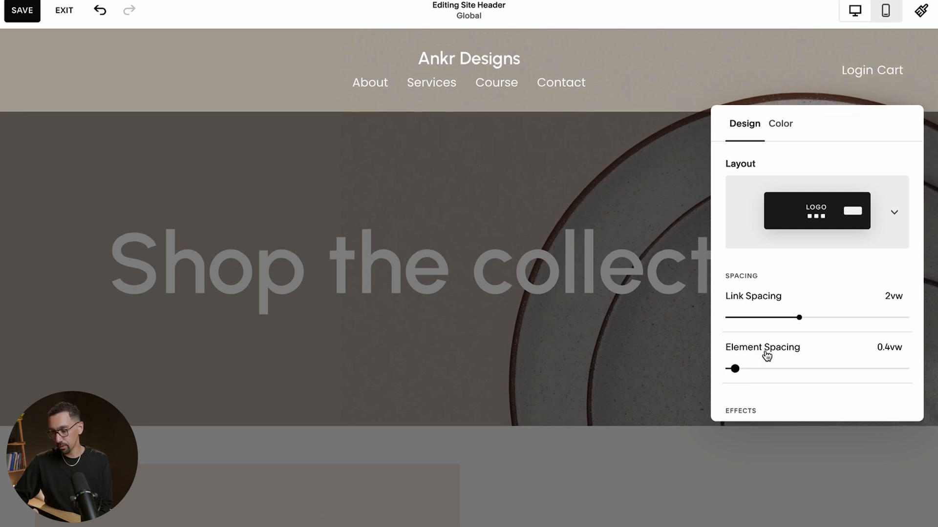
Step: Choose the logo-left layout with links beside the header actions, and set Element Spacing to 1.6vw and Link Spacing to 0.8vw
click(818, 222)
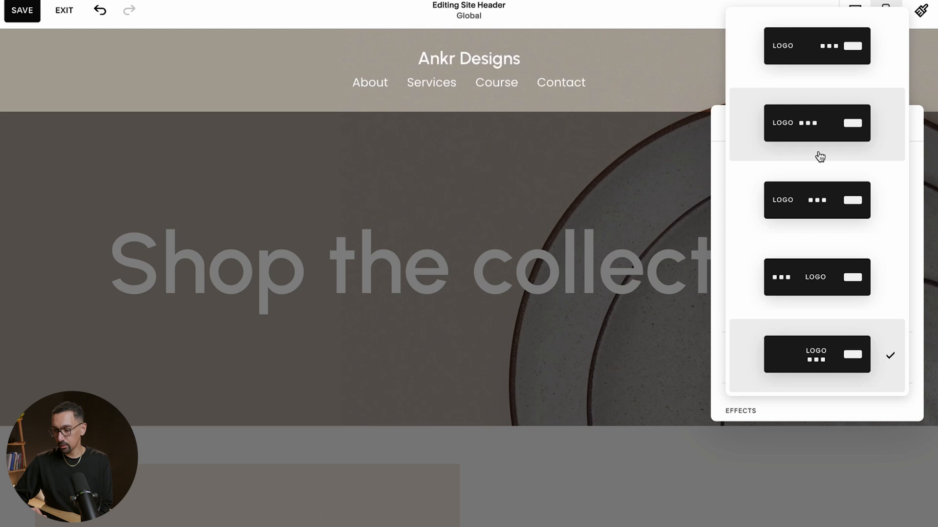
click(828, 56)
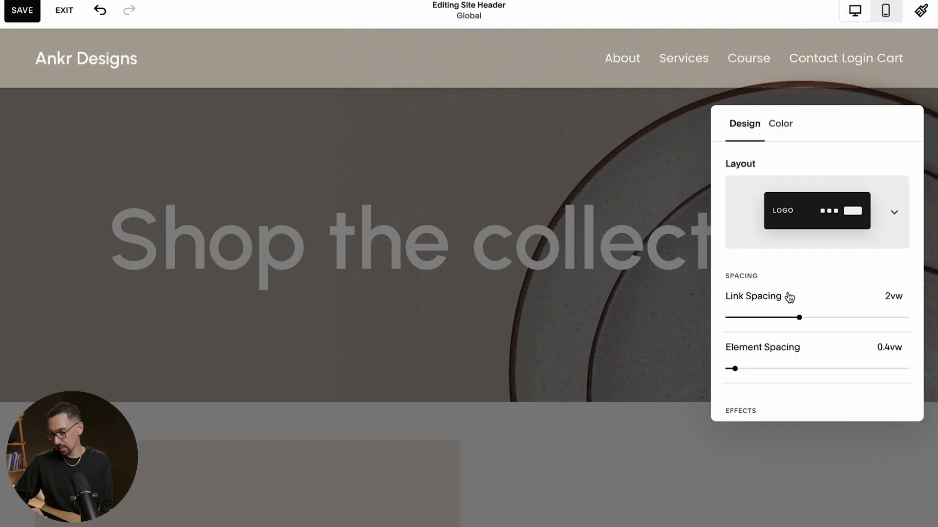
drag(735, 369, 756, 368)
drag(799, 317, 756, 318)
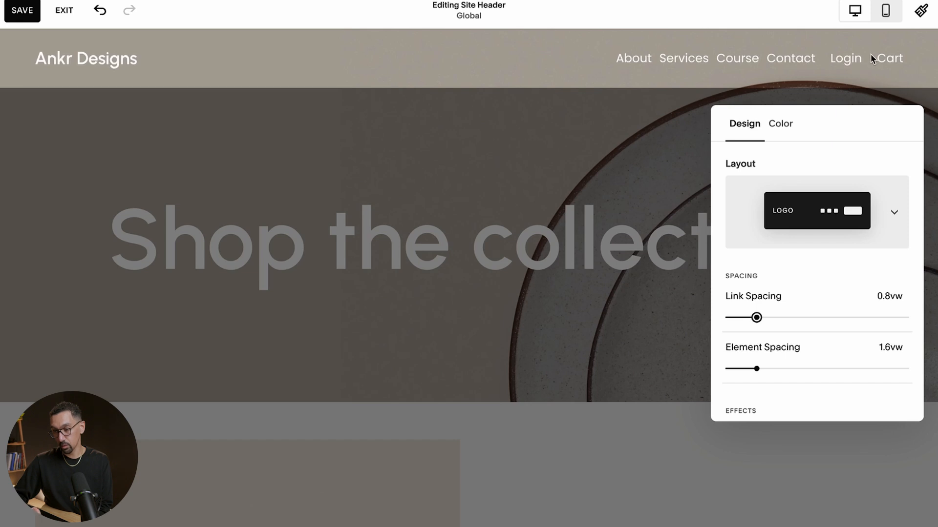
Step: Add a header border on the bottom edge only, with thickness S and the off-white palette colour
scroll(806, 189, down, 5)
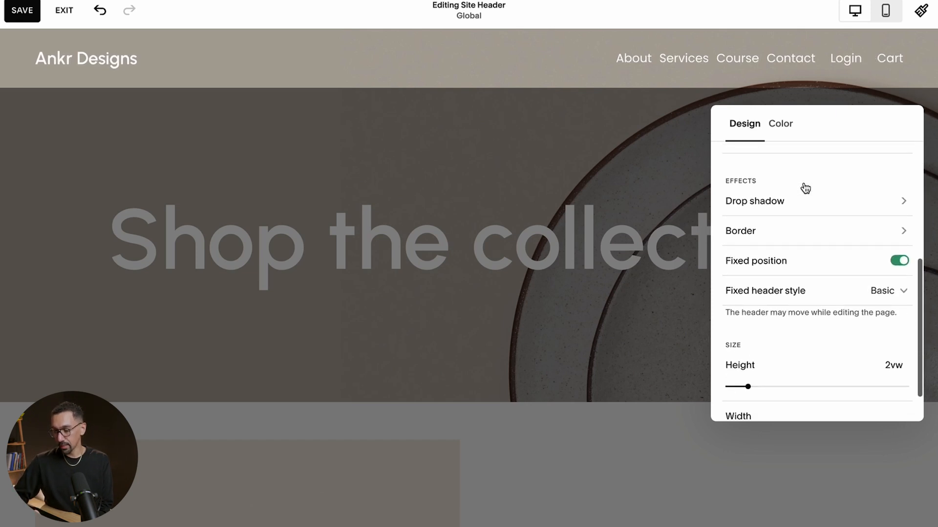
scroll(805, 188, down, 1)
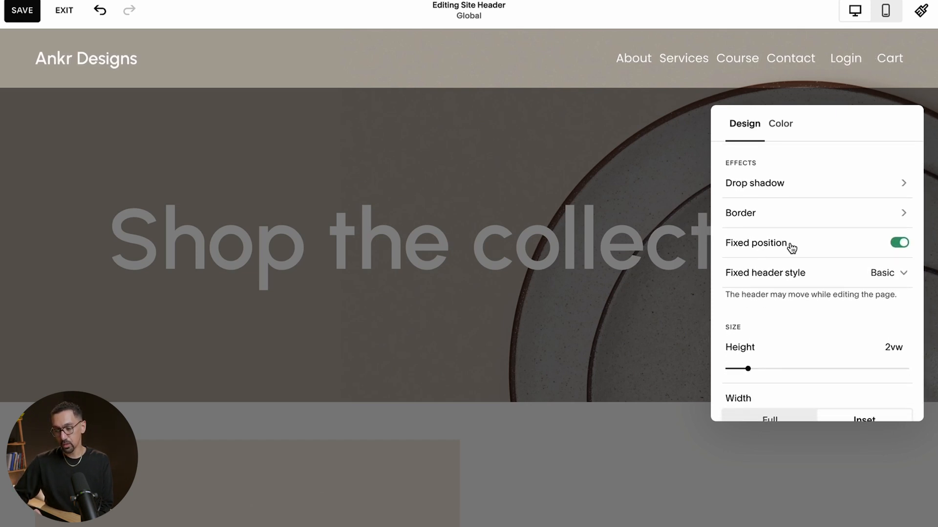
click(775, 217)
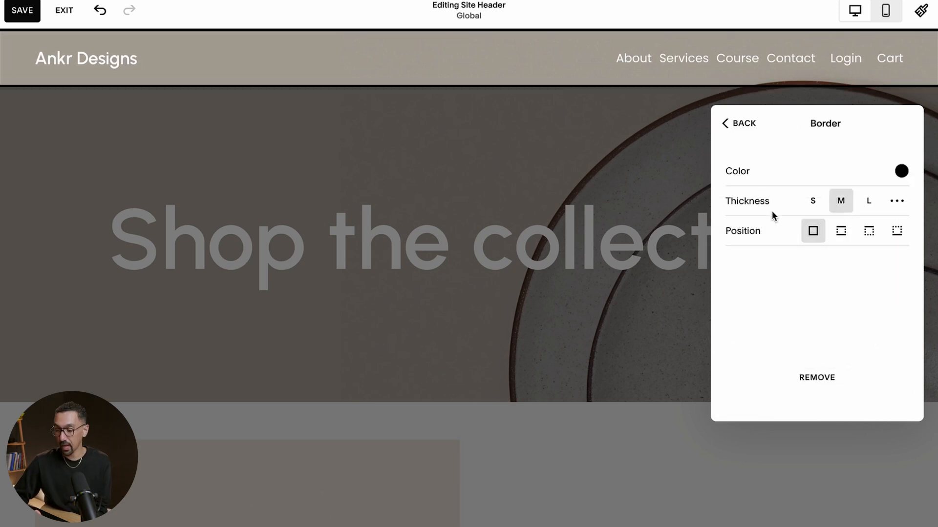
click(897, 231)
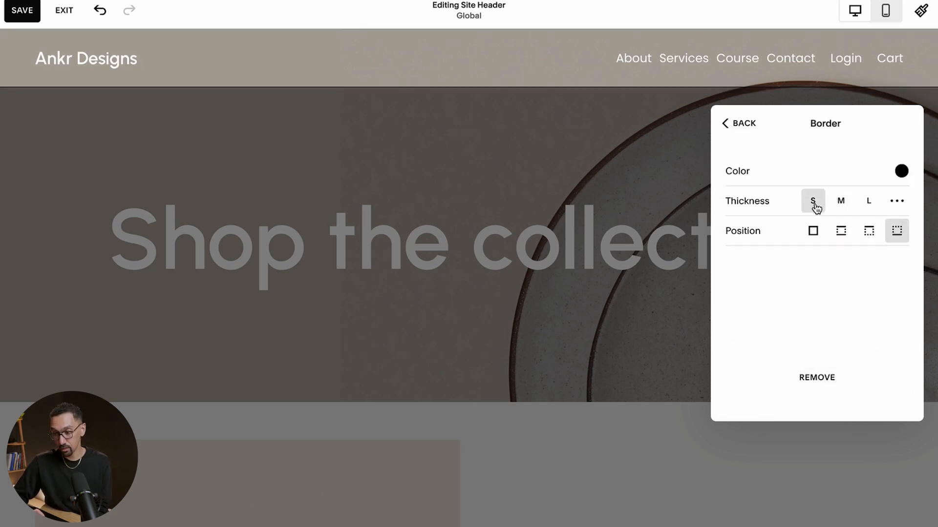
click(812, 201)
click(901, 171)
click(795, 142)
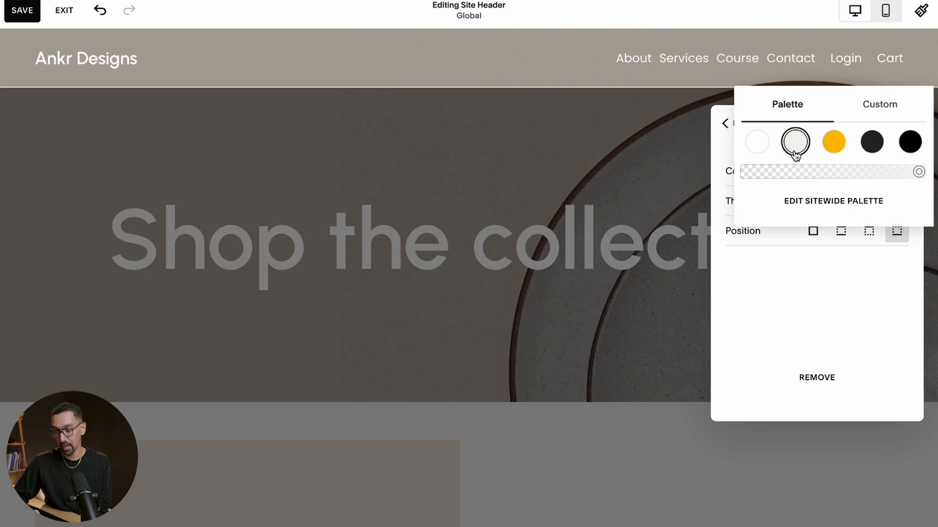
click(766, 274)
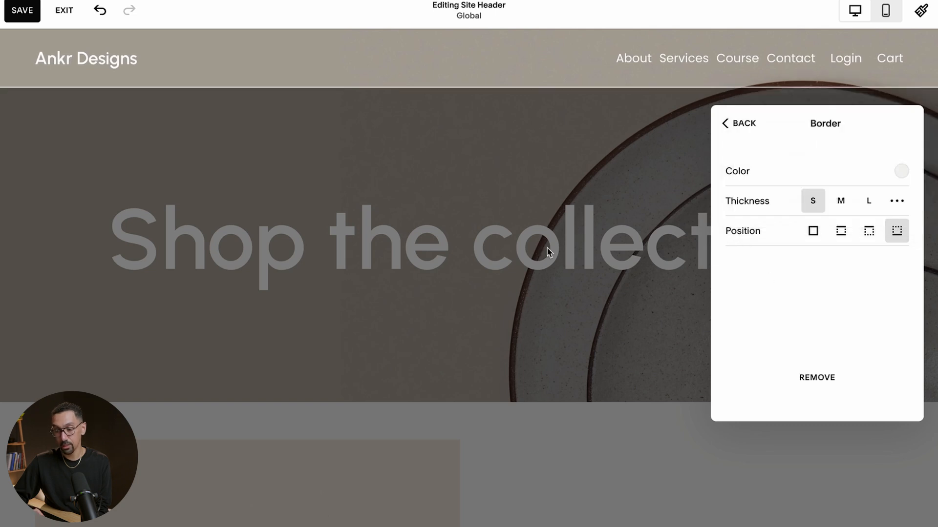
Step: Save the header design changes and exit the editor
click(549, 250)
click(22, 11)
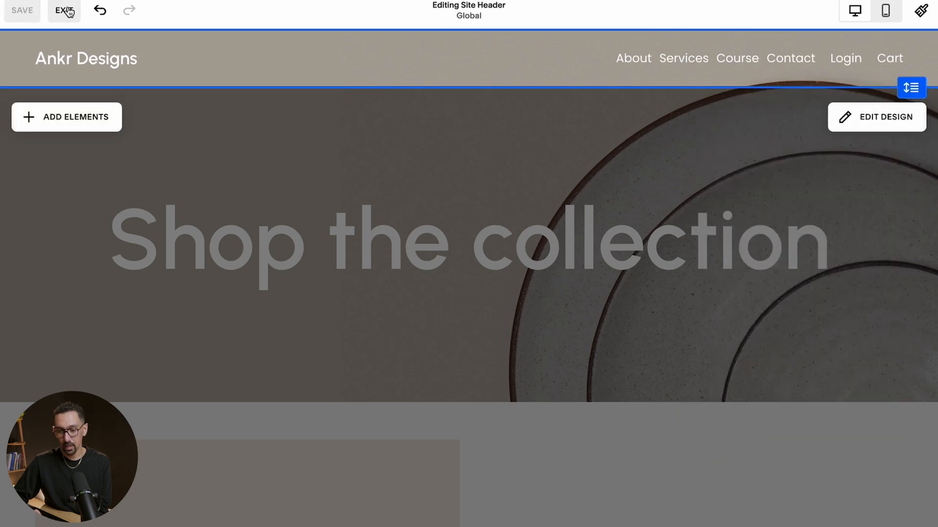
click(64, 10)
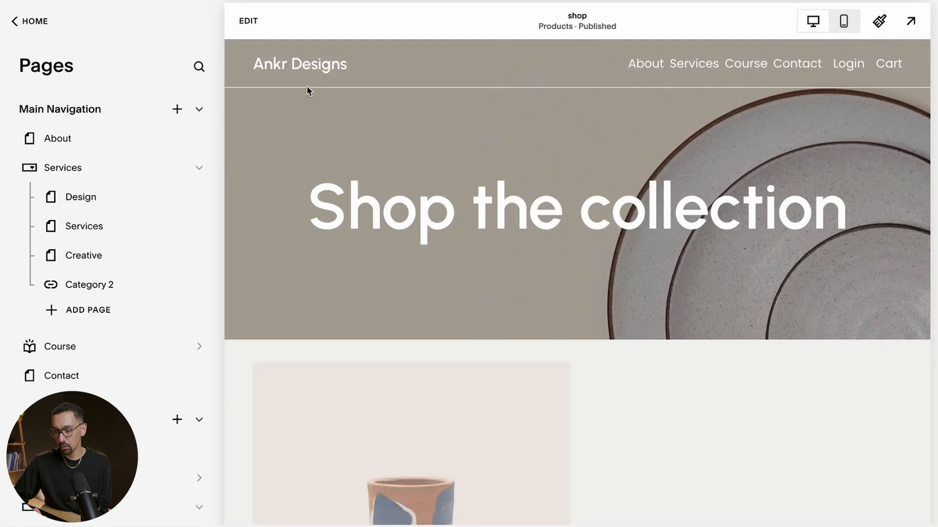
Step: Open the Home page through the site title and check how the fixed header behaves down the page
click(311, 68)
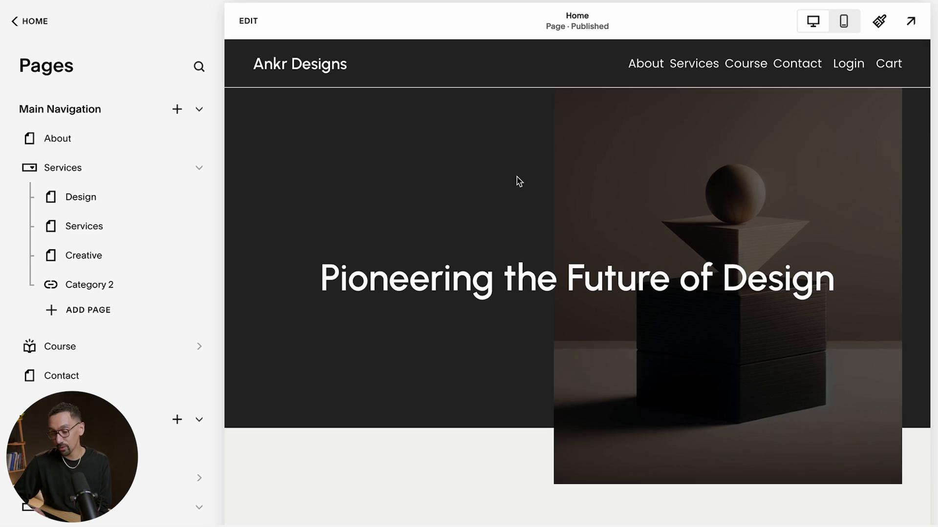
scroll(519, 181, down, 12)
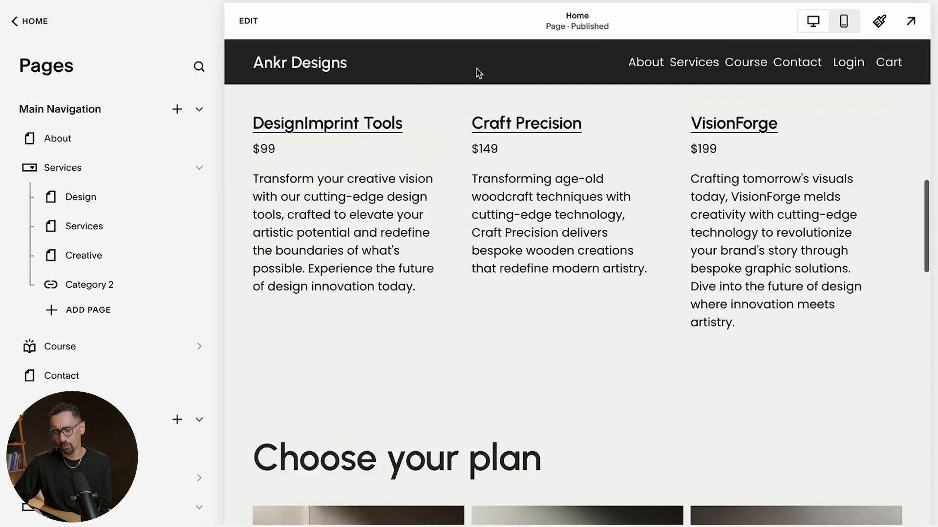
scroll(462, 128, up, 12)
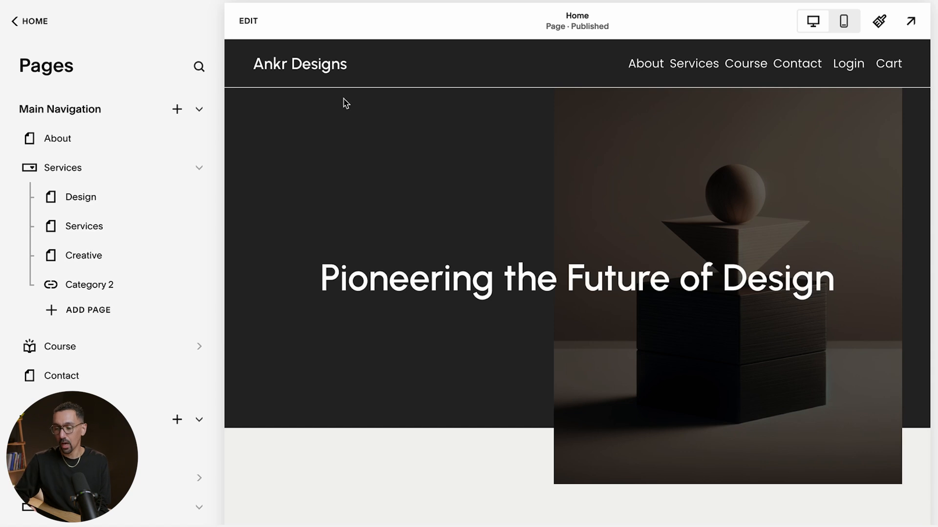
Step: Reopen the site header's design settings from the Home page and review the fixed header styles, keeping Basic
click(249, 21)
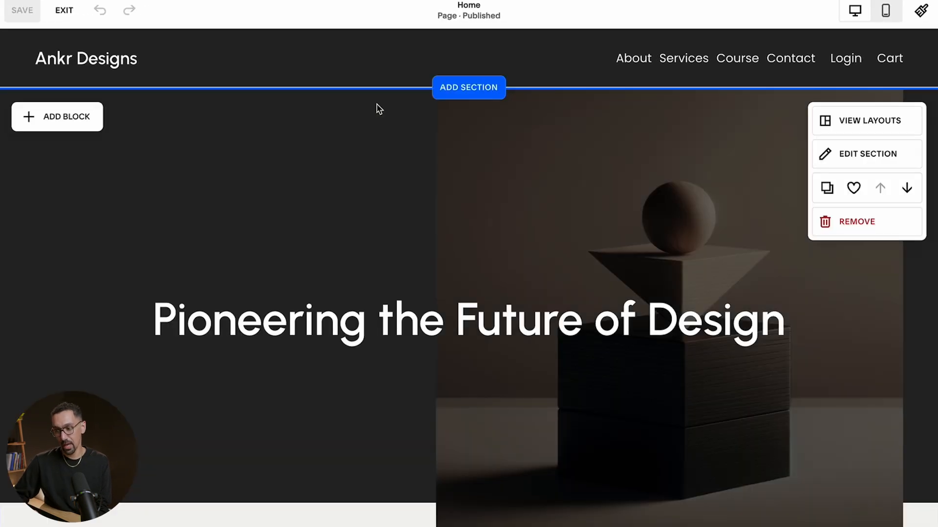
click(486, 58)
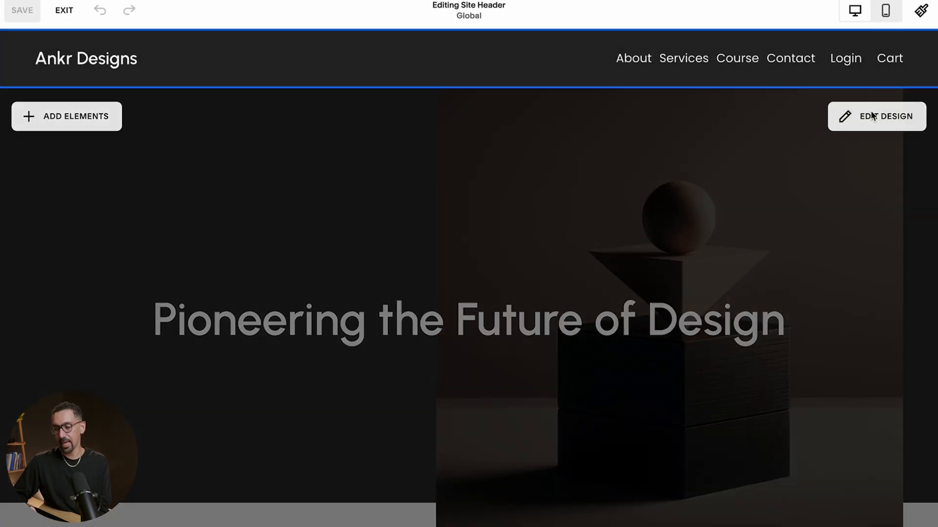
click(872, 115)
scroll(801, 228, down, 5)
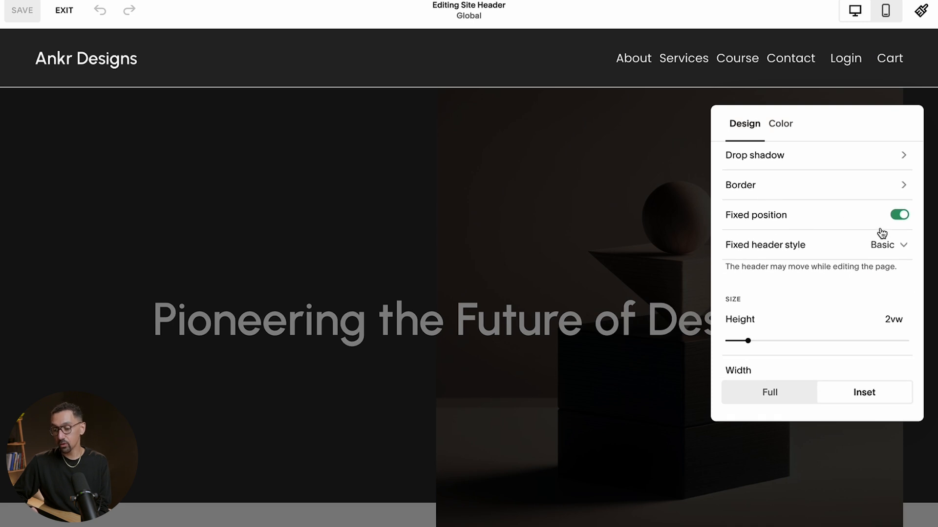
click(882, 245)
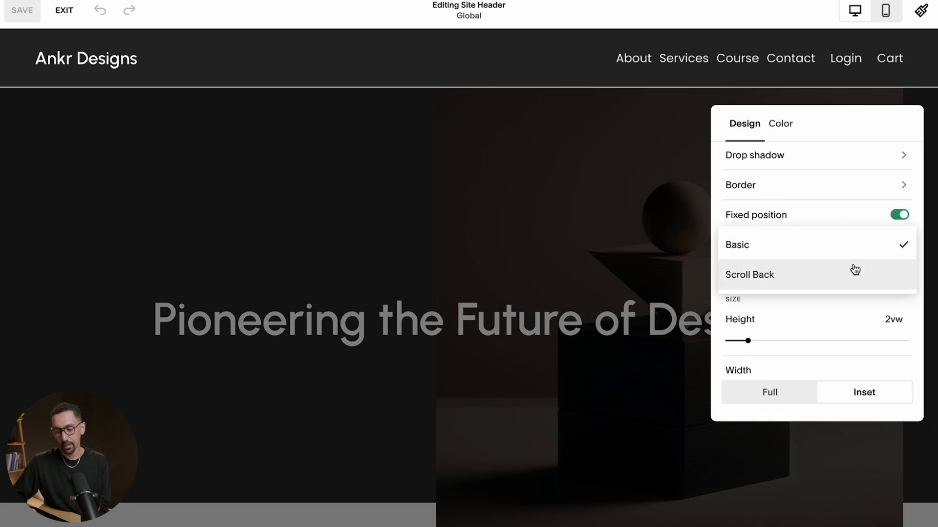
click(837, 244)
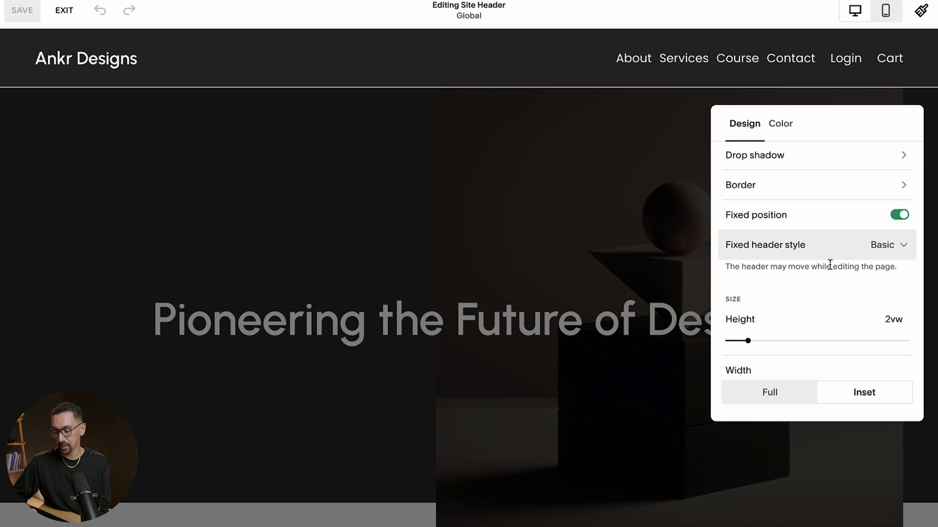
Step: Set the header height to 1.4vw and compare the Full width with Inset, keeping Inset
drag(748, 340, 735, 340)
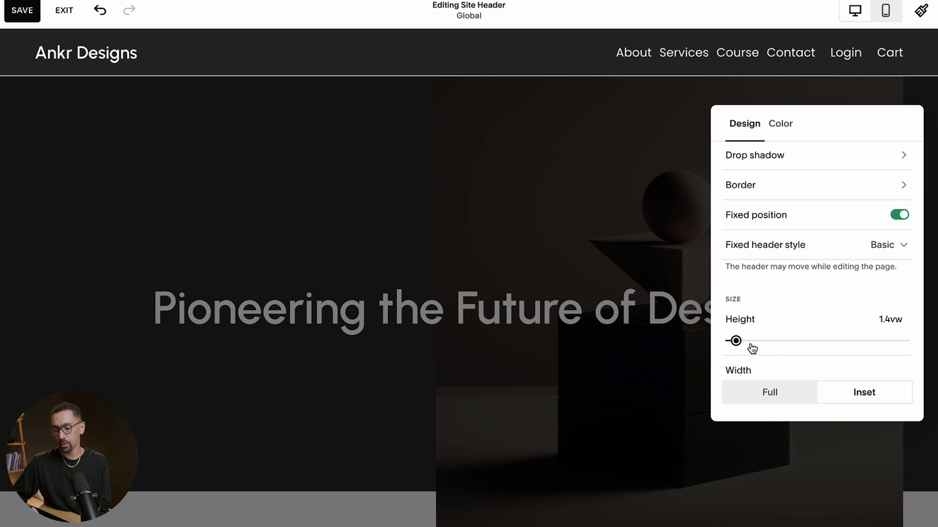
mouse_move(740, 343)
mouse_down()
mouse_move(884, 337)
mouse_move(737, 342)
mouse_move(729, 349)
mouse_move(737, 354)
mouse_up()
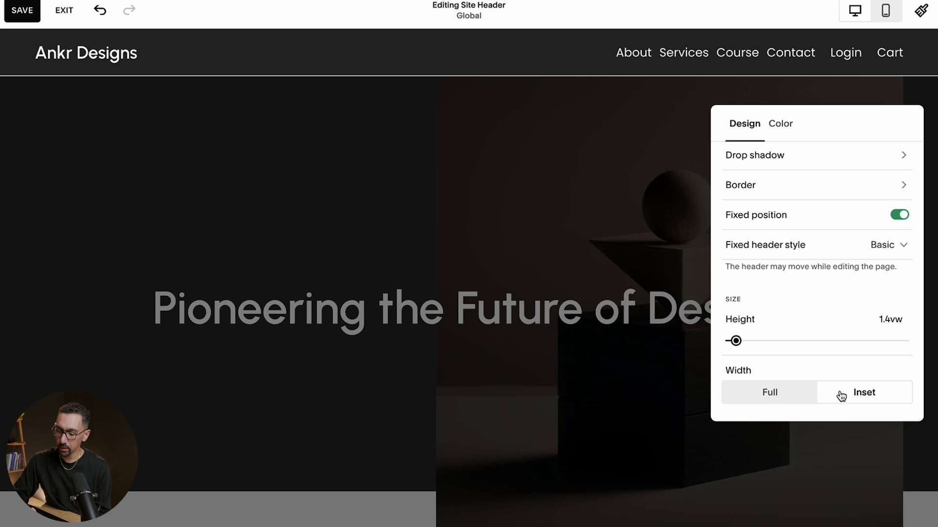
click(777, 397)
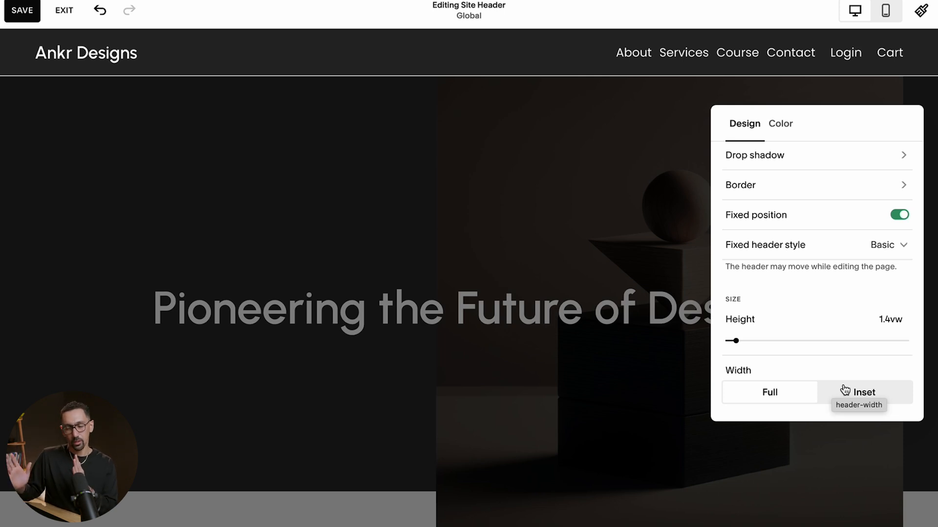
click(857, 398)
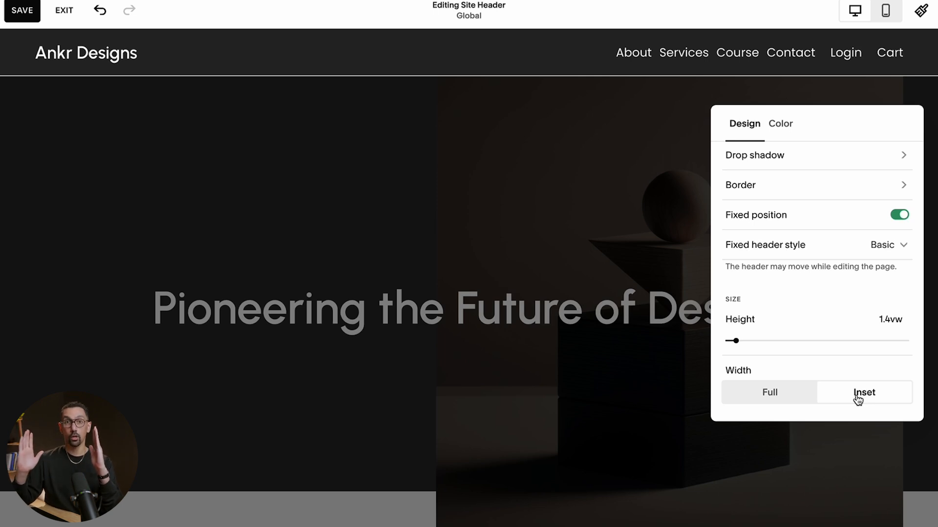
Step: Leave header editing and place a copy of the "Pioneering the Future of Design" heading just below the header
click(369, 301)
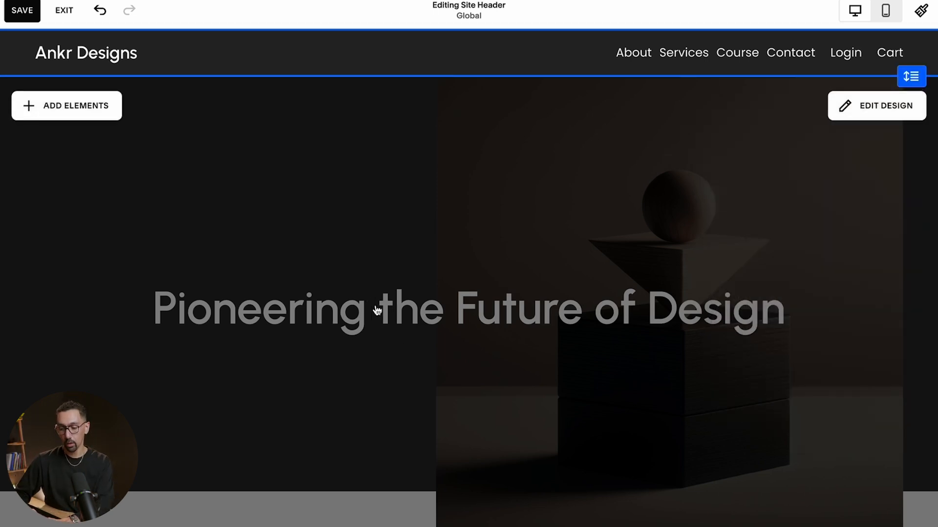
click(376, 297)
drag(388, 311, 353, 132)
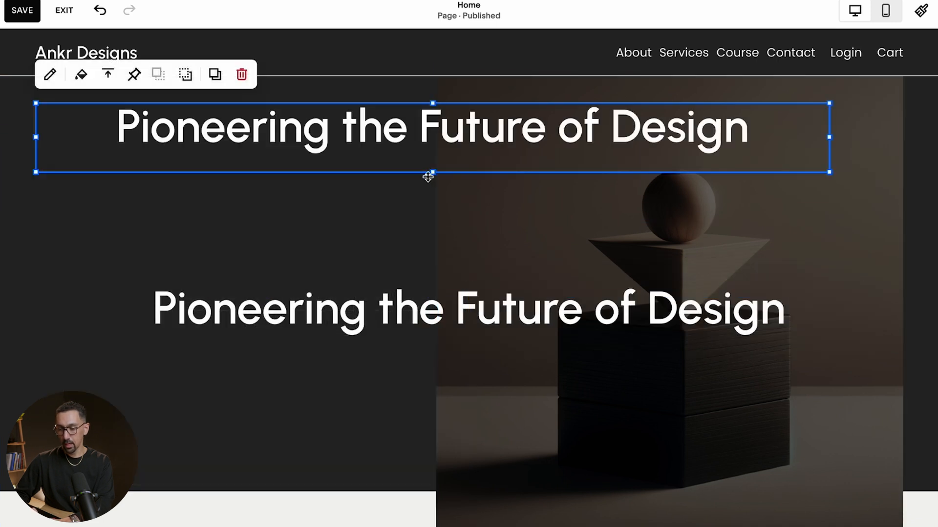
Step: Left-align the text of the copied heading below the header
click(175, 126)
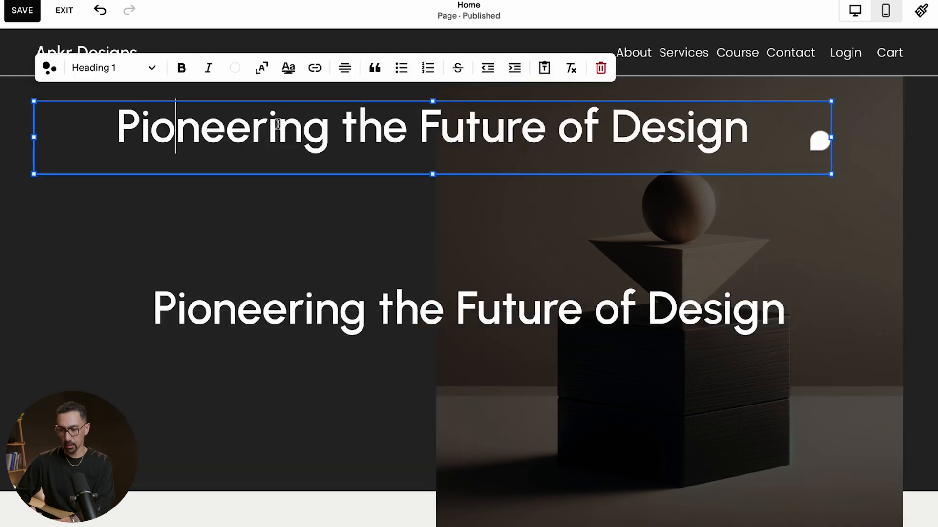
click(345, 68)
click(303, 98)
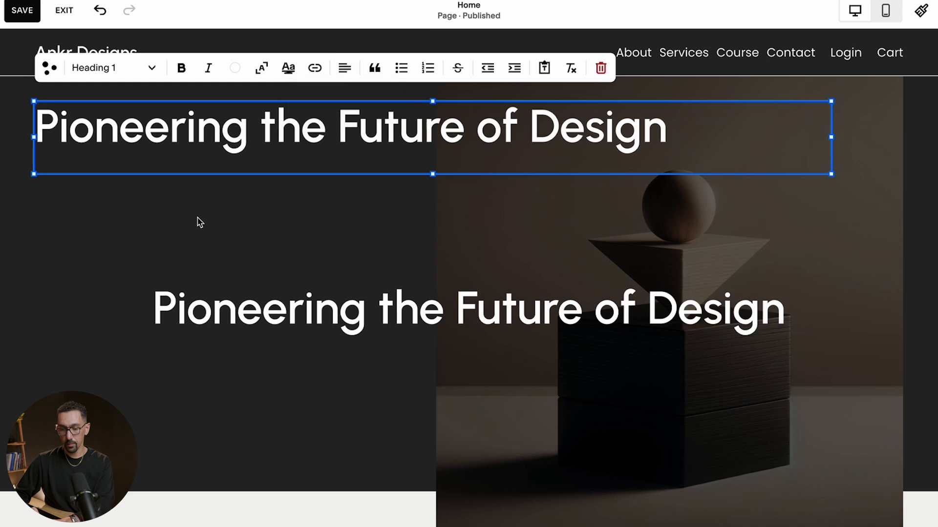
Step: Compare the Full and Inset widths of the site header in its design settings, keeping Inset
click(199, 220)
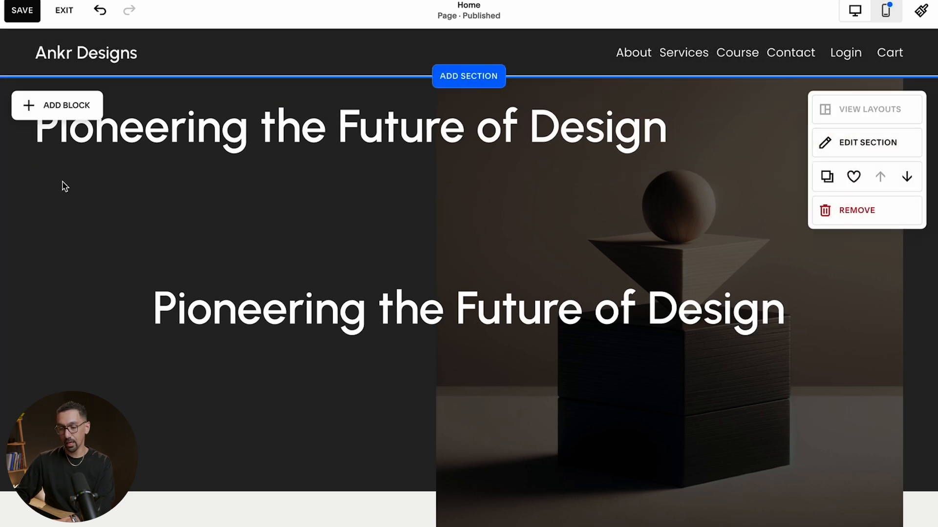
key(ctrl+minus)
key(ctrl+minus)
key(ctrl+minus)
key(ctrl+minus)
key(ctrl+minus)
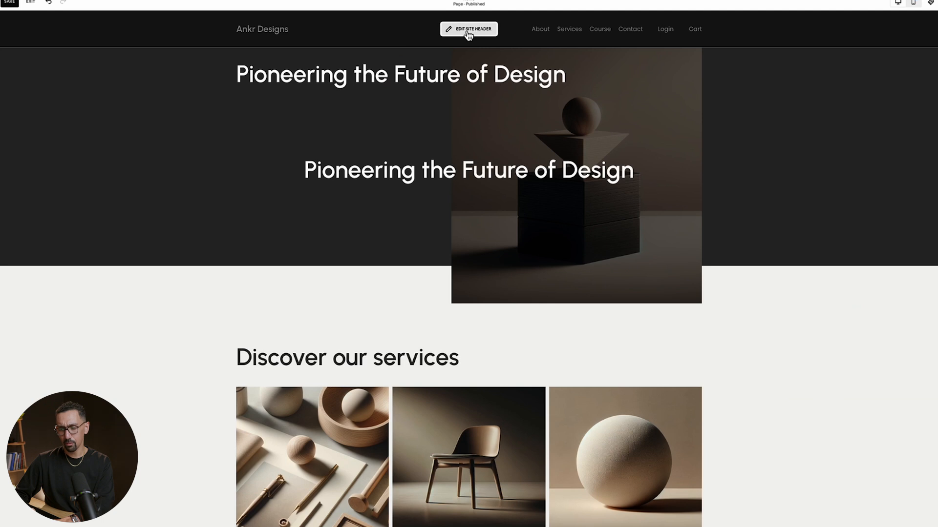
click(467, 30)
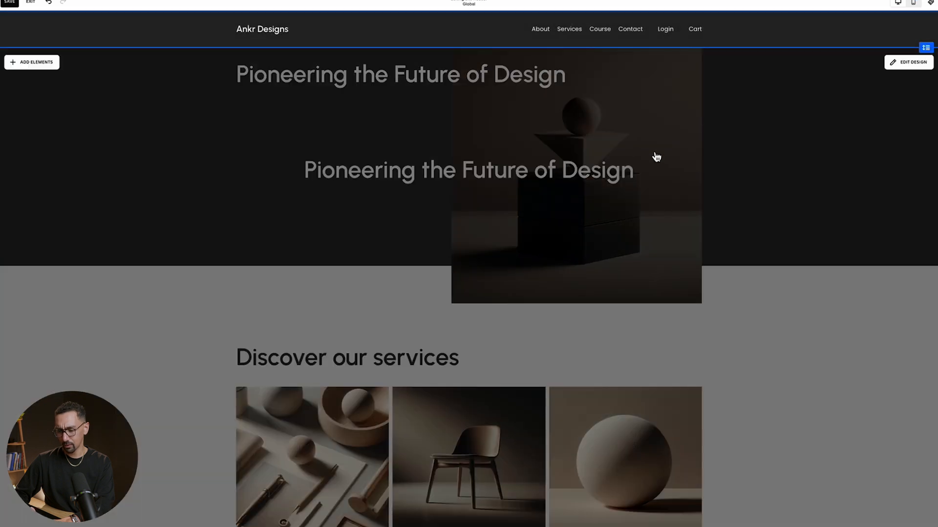
click(907, 62)
scroll(888, 164, down, 3)
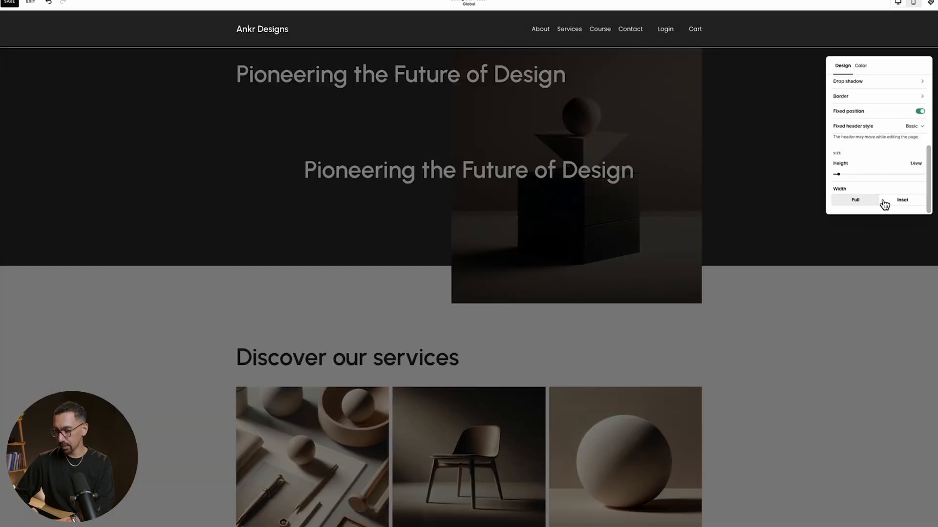
click(864, 202)
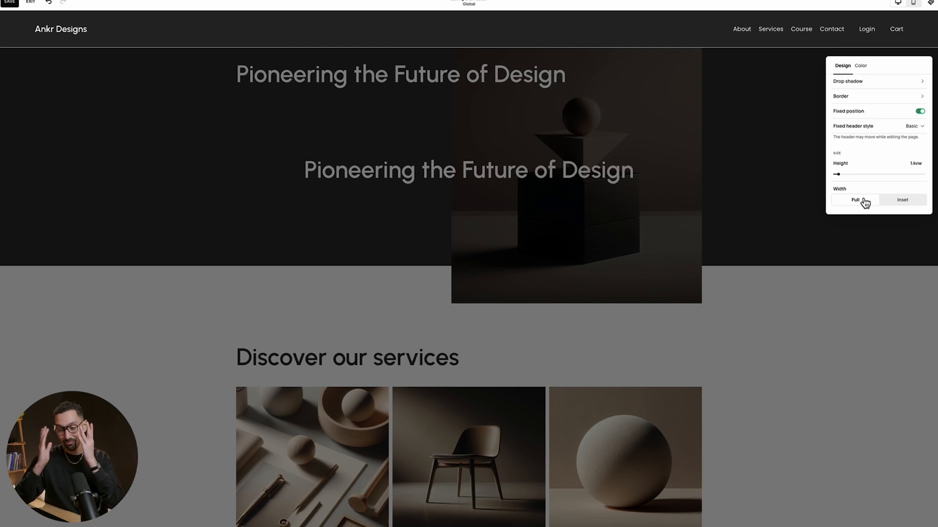
click(900, 204)
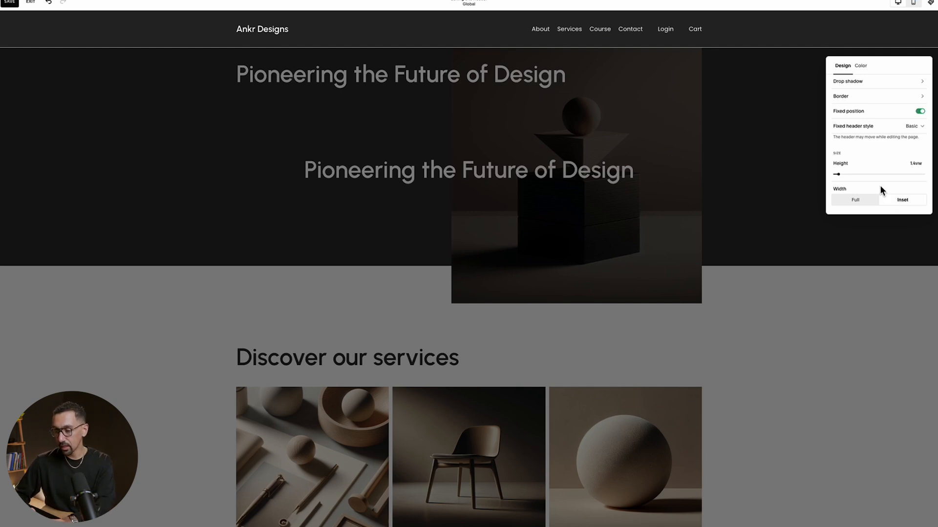
click(536, 145)
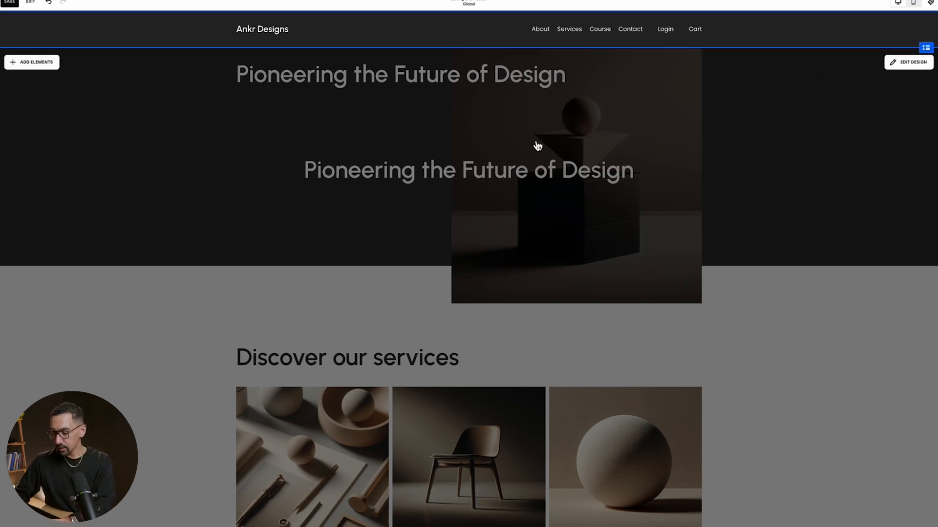
key(ctrl+plus)
key(ctrl+plus)
key(ctrl+plus)
key(ctrl+plus)
key(ctrl+plus)
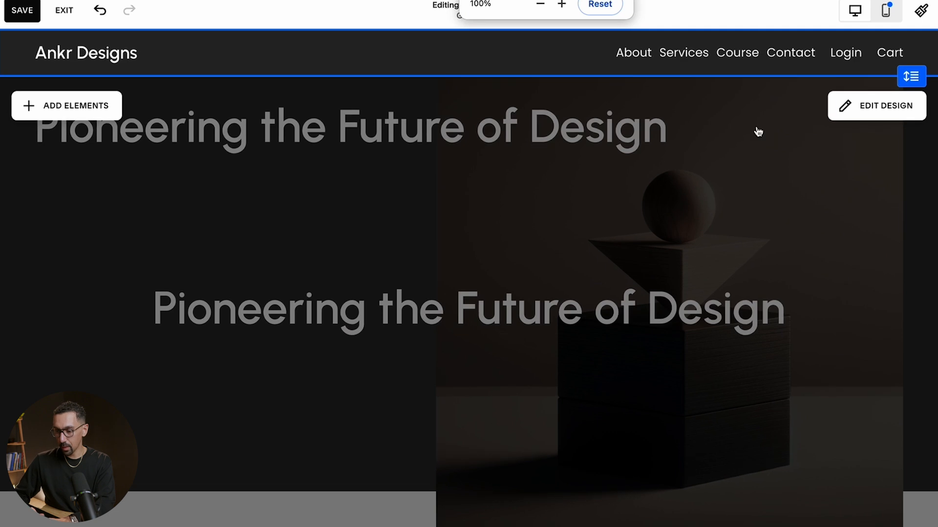
Step: Set the site-wide maximum page width to 1440px in the Spacing section of the miscellaneous site styles
click(920, 15)
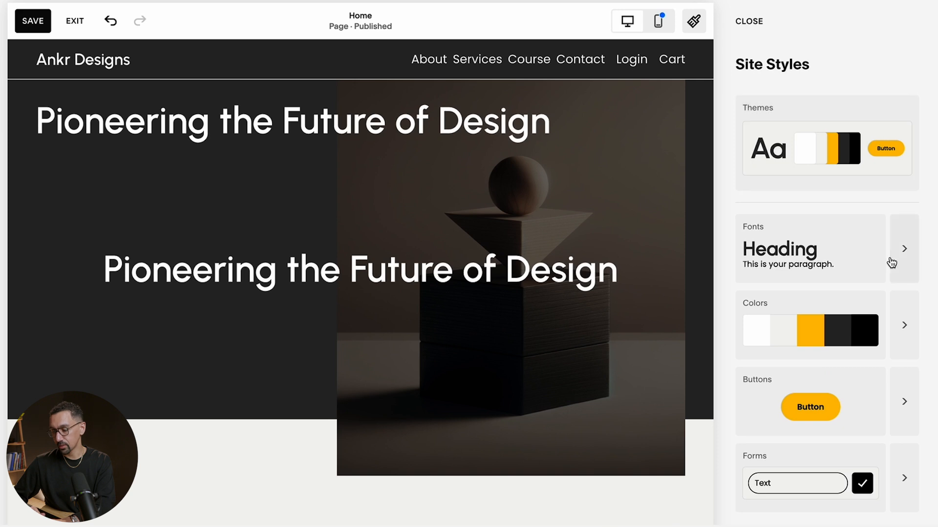
scroll(892, 263, down, 2)
click(767, 496)
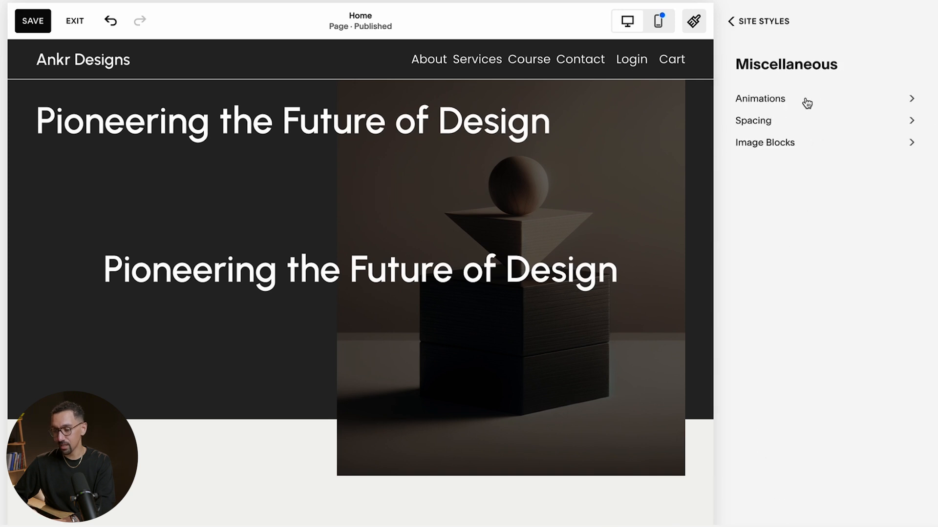
click(758, 121)
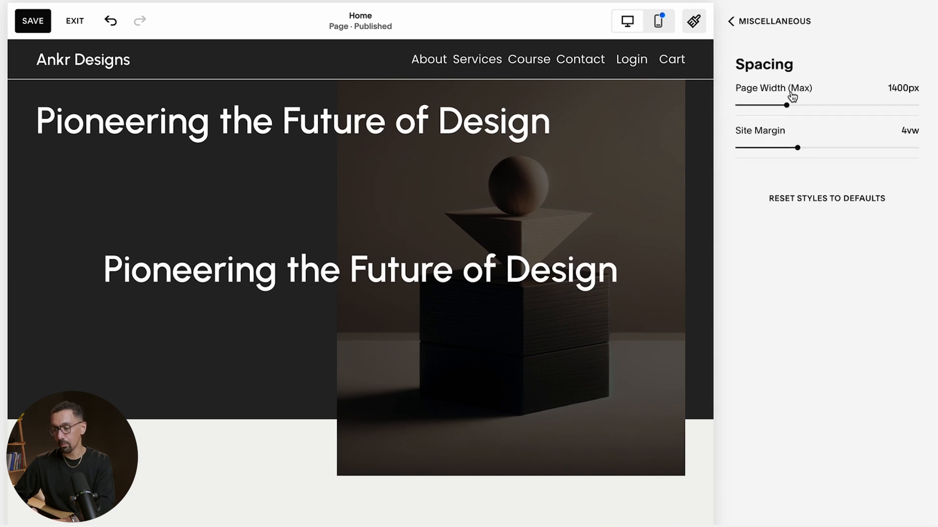
click(902, 88)
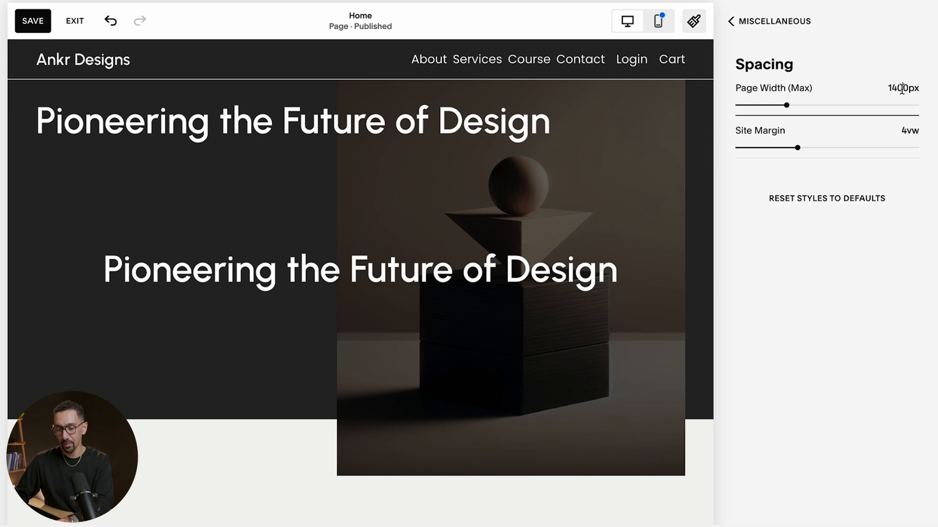
key(BackSpace)
text(4)
key(BackSpace)
key(BackSpace)
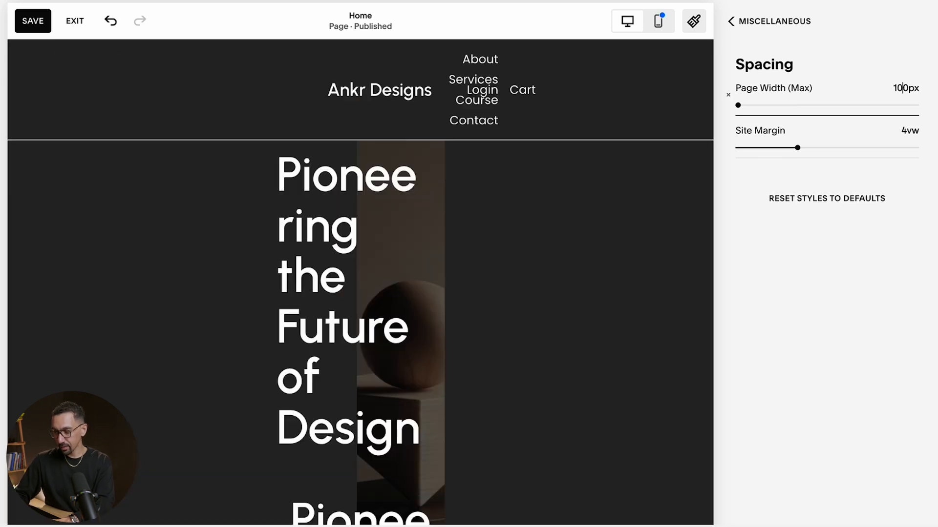
text(00)
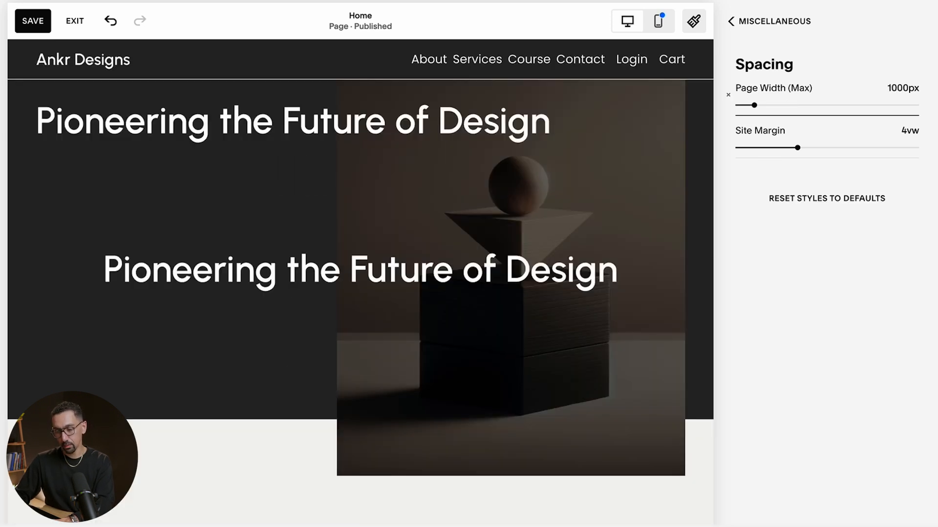
key(ctrl+a)
text(1)
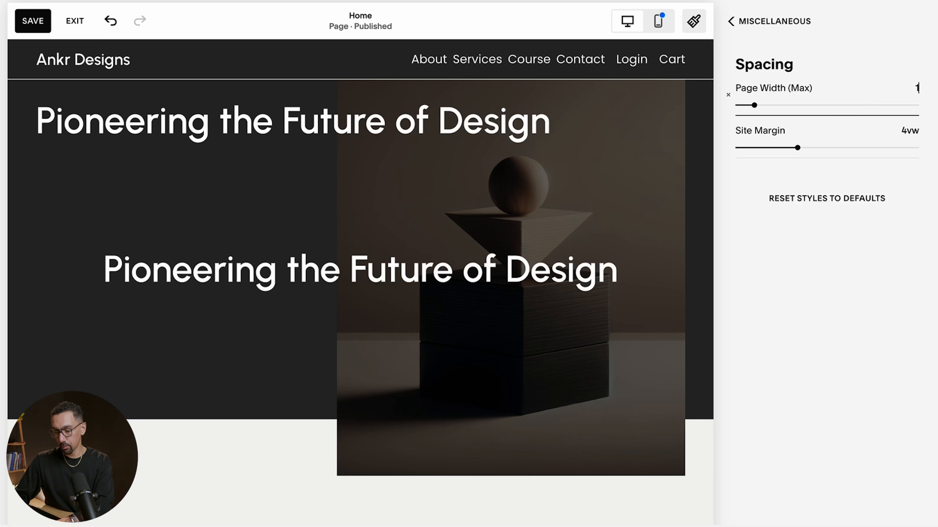
text(440)
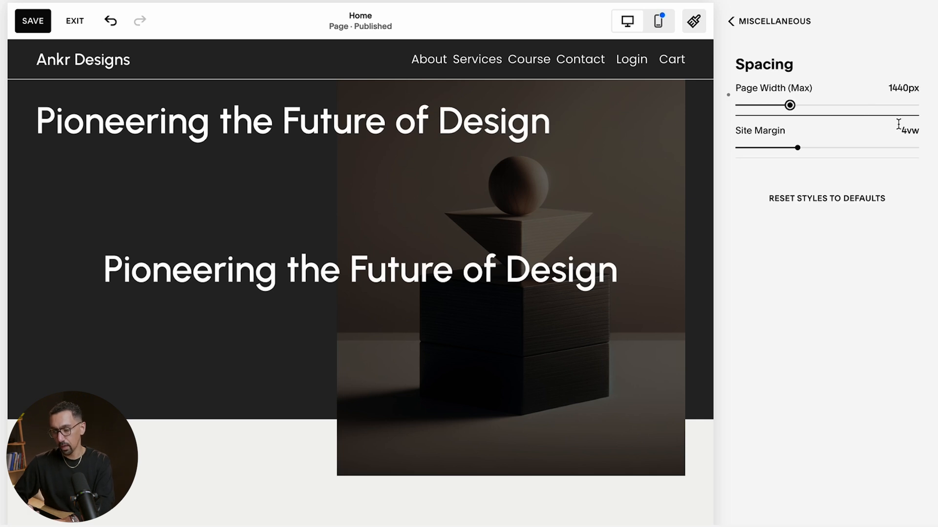
Step: Set the site margin to 3vw and close the site styles
double_click(904, 130)
text(3)
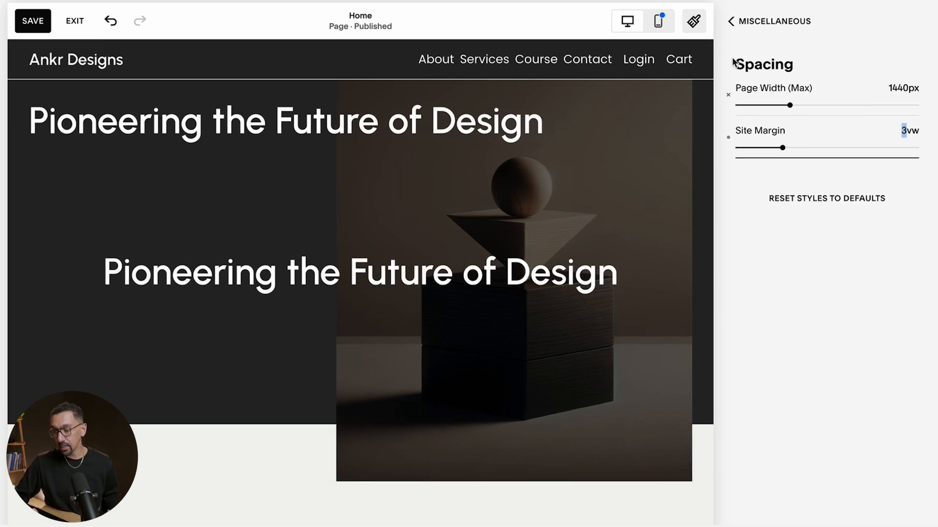
click(758, 21)
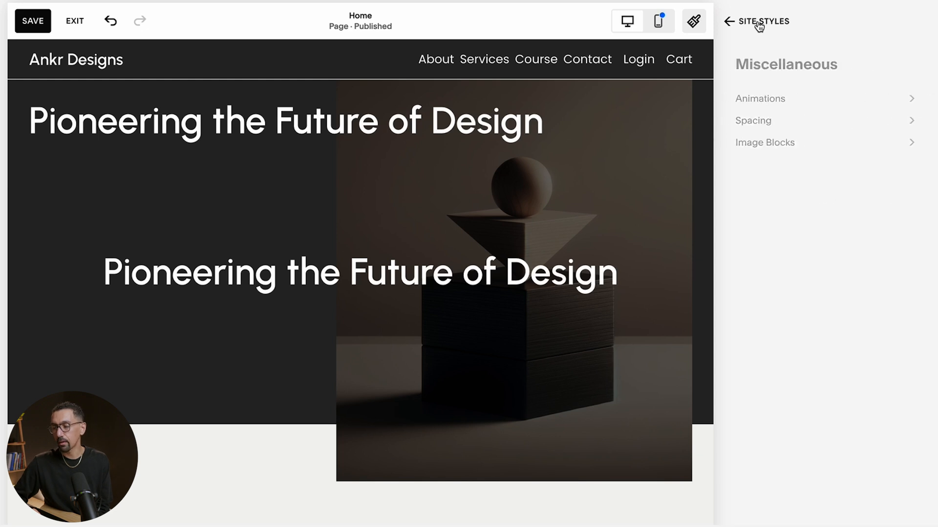
click(759, 21)
click(758, 22)
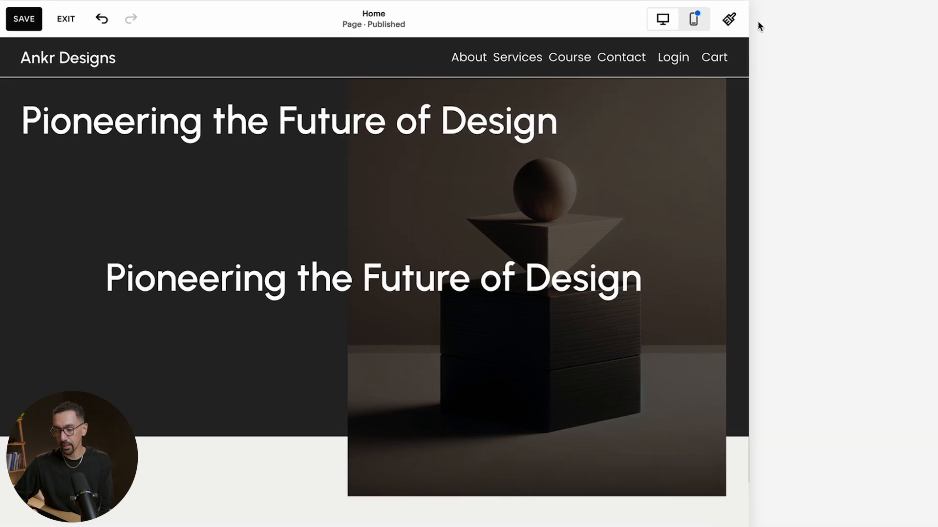
Step: Delete the copied heading just below the header, save the Home page and leave editing
click(158, 128)
key(Delete)
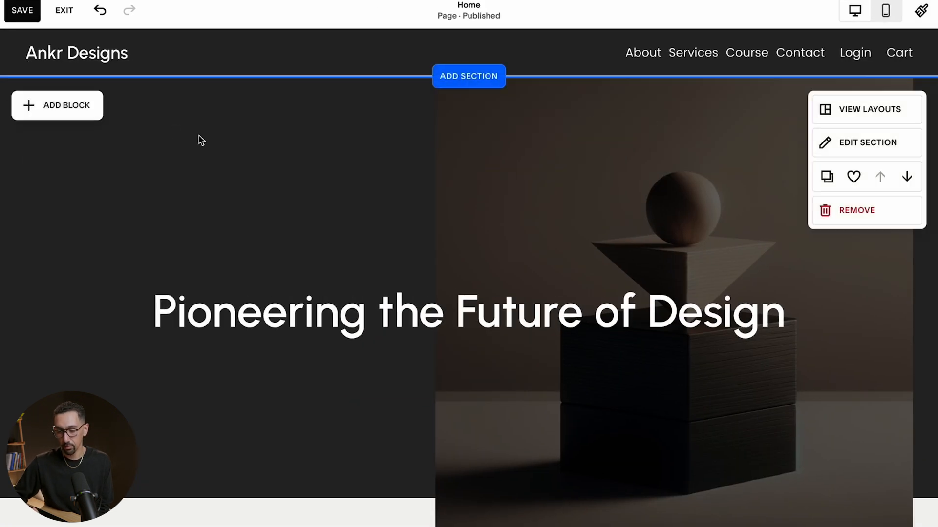
click(22, 11)
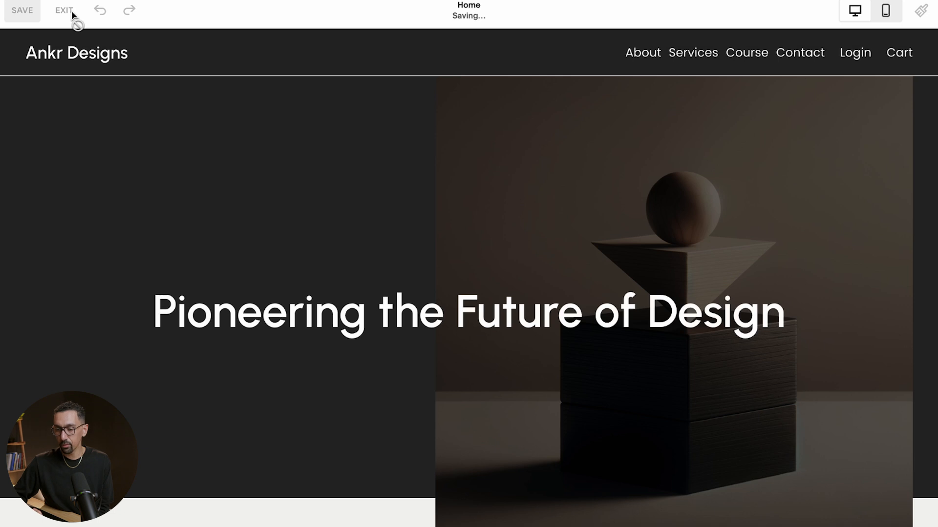
click(71, 14)
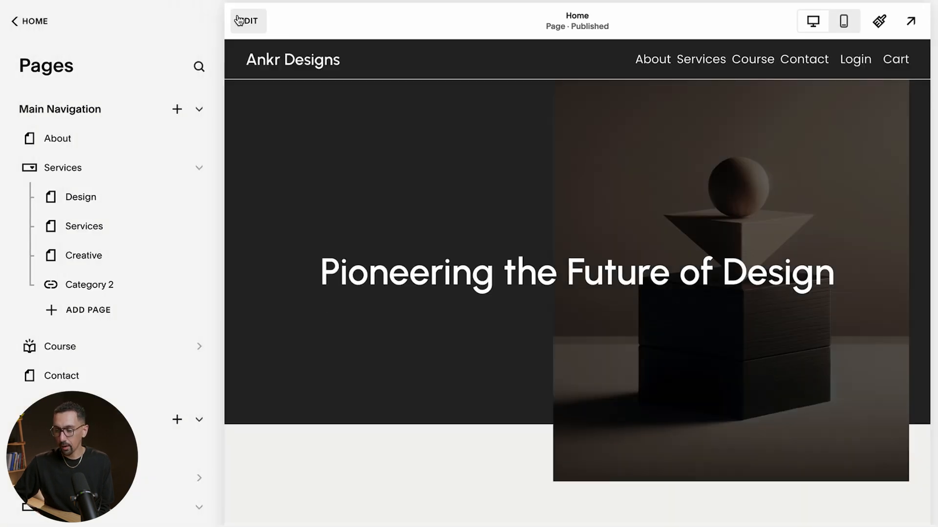
Step: Reopen the site header's design settings from the Home page and remove the header's border
click(248, 20)
click(487, 53)
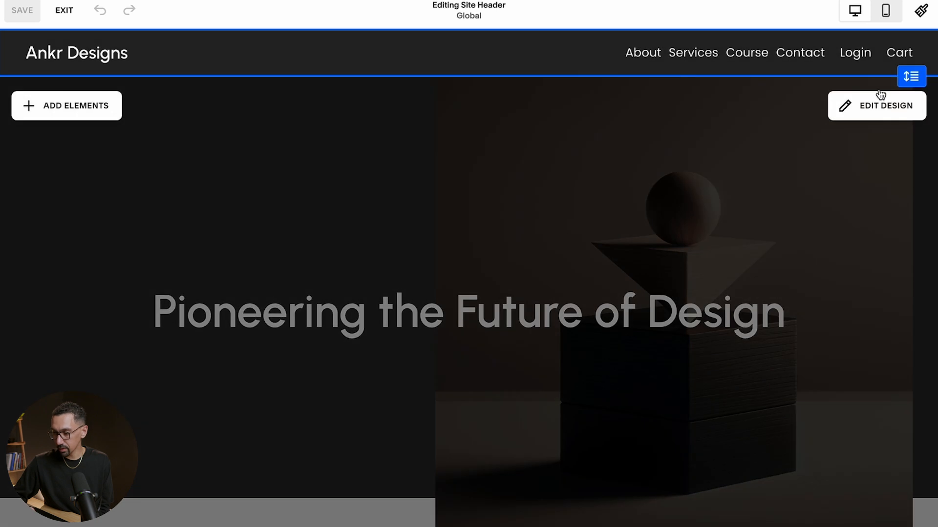
click(877, 100)
scroll(781, 253, down, 5)
scroll(781, 249, up, 1)
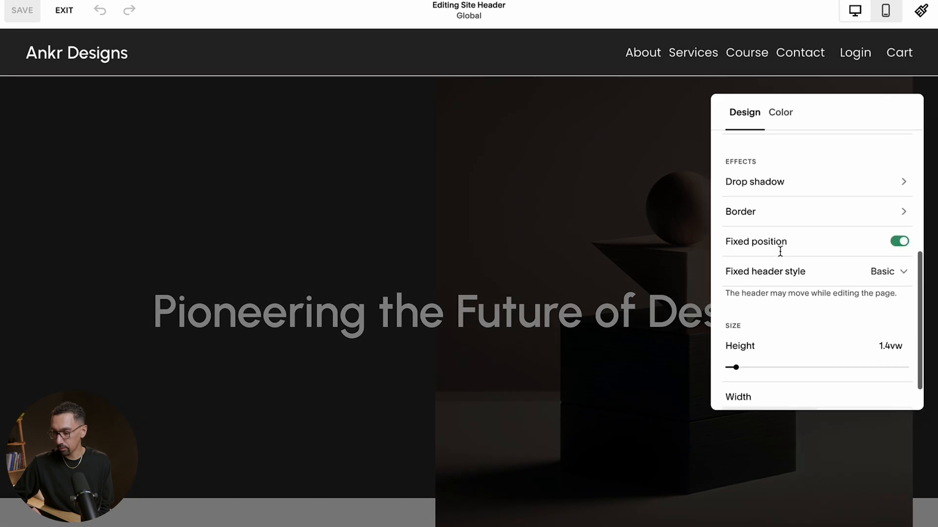
click(852, 212)
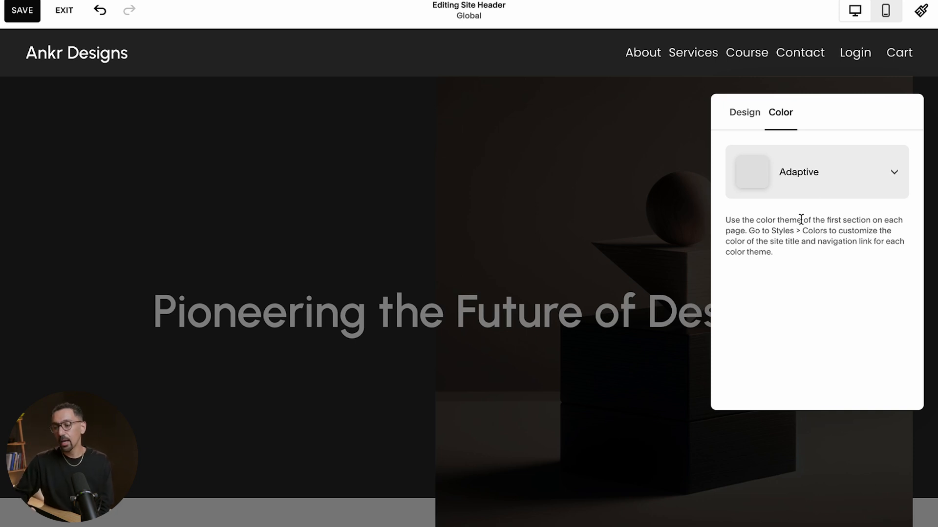
Step: Try the Solid header color style with the Light 2 and Lightest 1 themes, and return to Adaptive
click(822, 174)
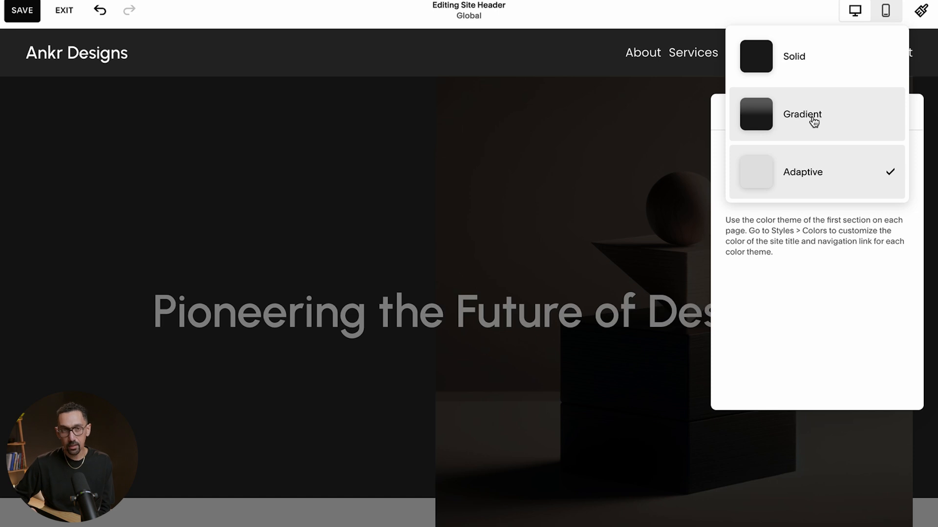
click(806, 58)
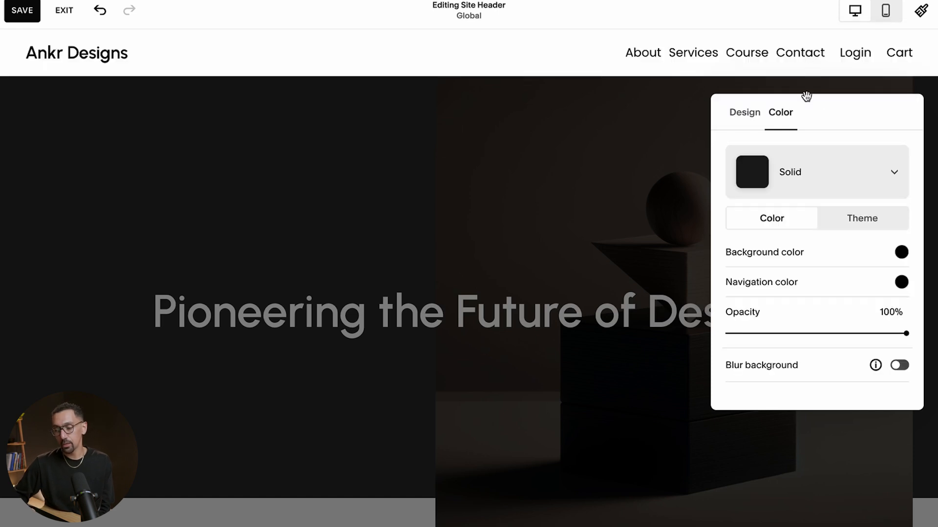
click(850, 222)
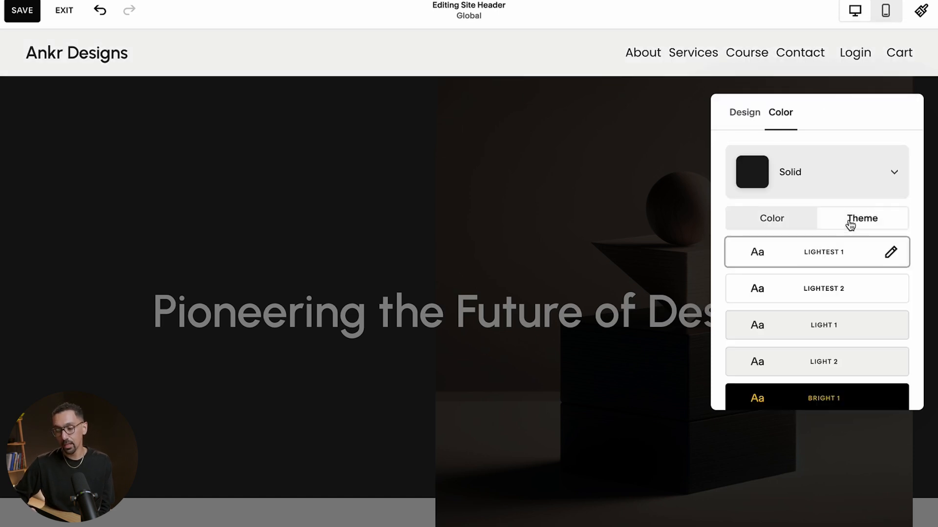
scroll(845, 236, down, 2)
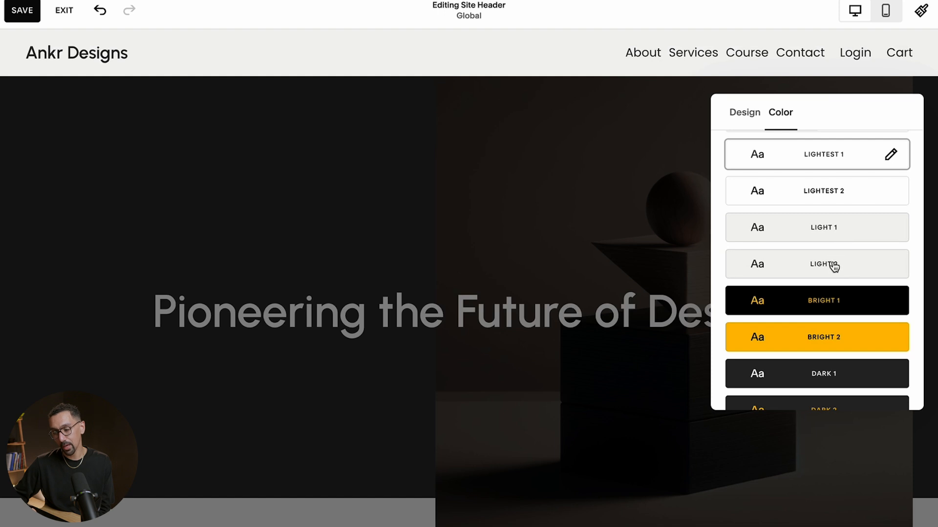
click(834, 268)
scroll(834, 267, up, 2)
click(840, 254)
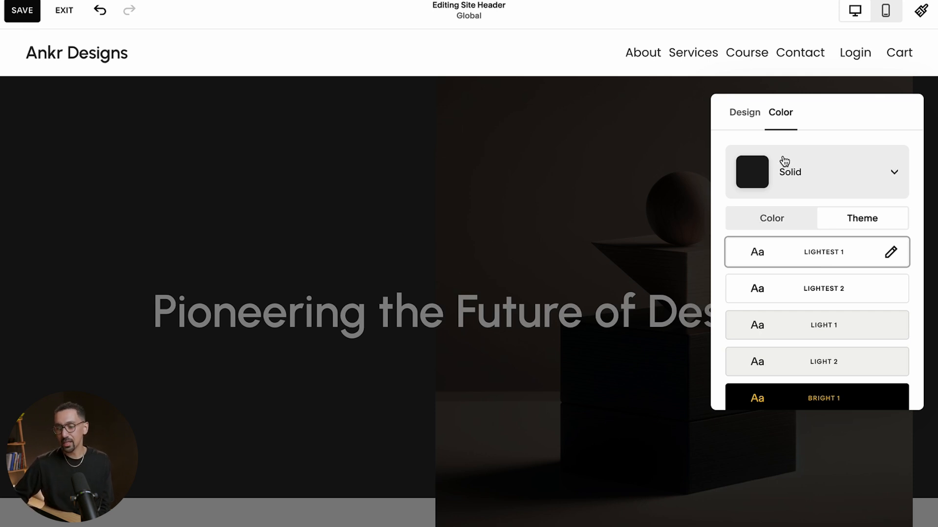
click(789, 220)
click(796, 184)
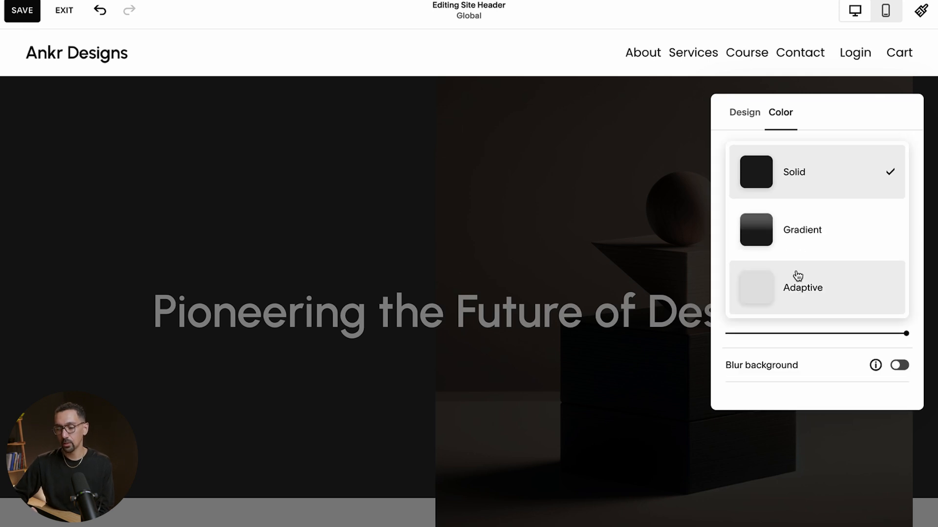
click(797, 277)
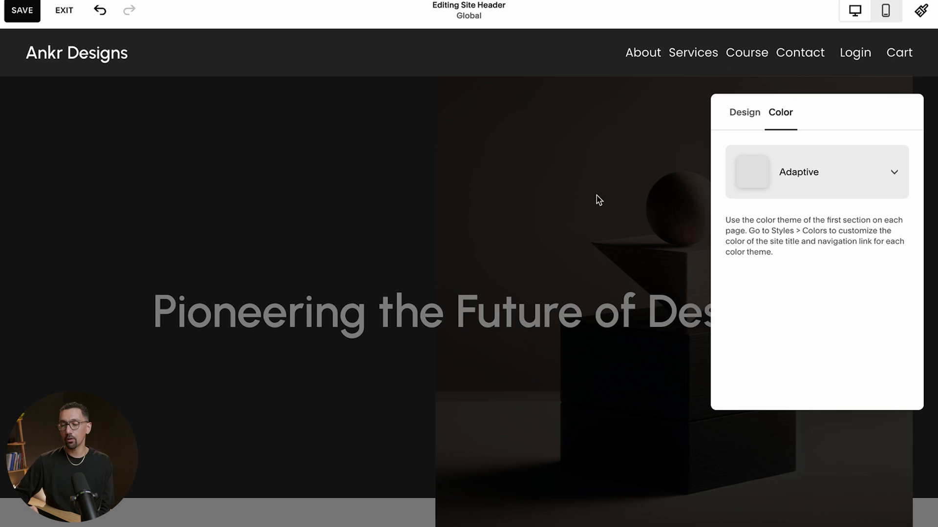
Step: Close the header color settings and add a button element to the site header
click(568, 201)
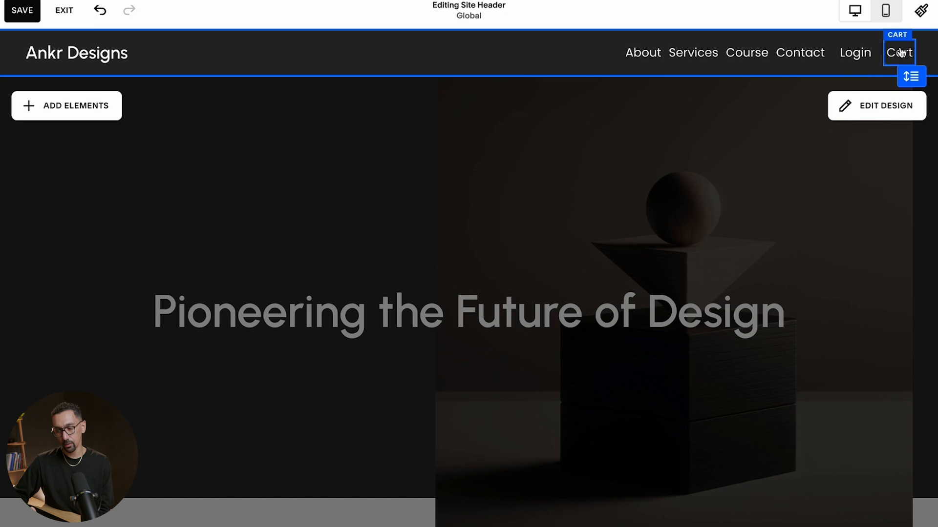
click(77, 109)
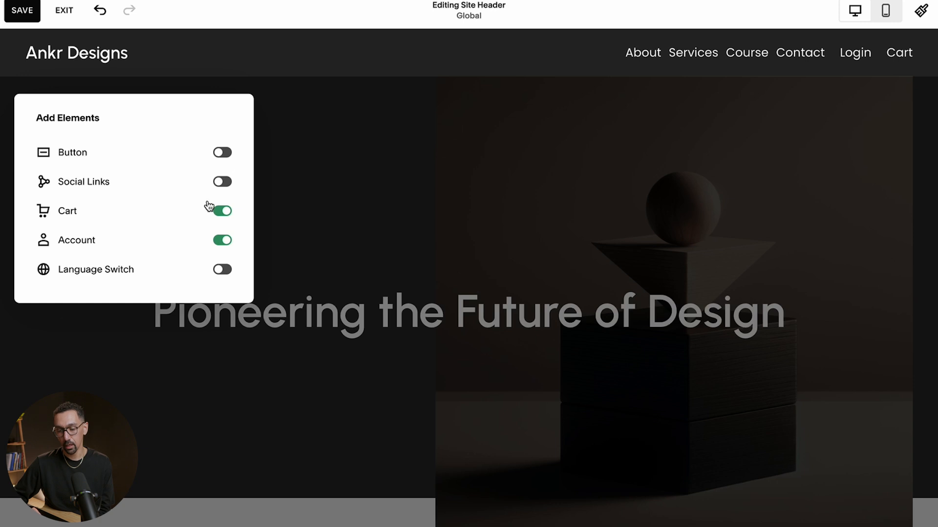
click(224, 153)
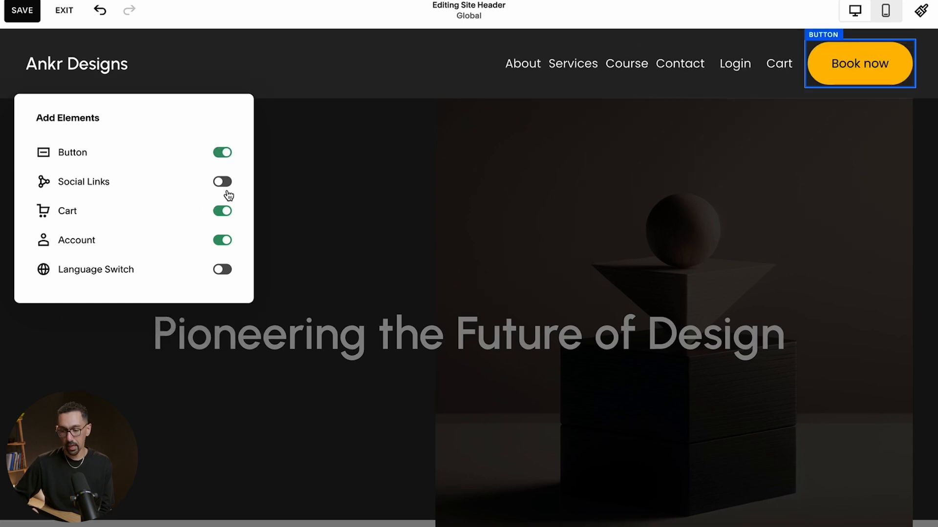
Step: Add social links to the site header, try to enable the language switch, and close the element list
click(222, 182)
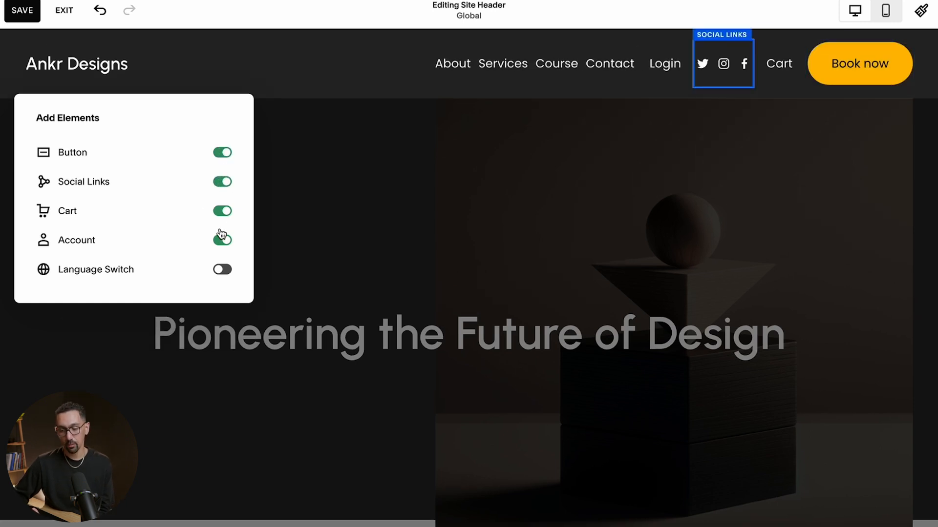
click(223, 270)
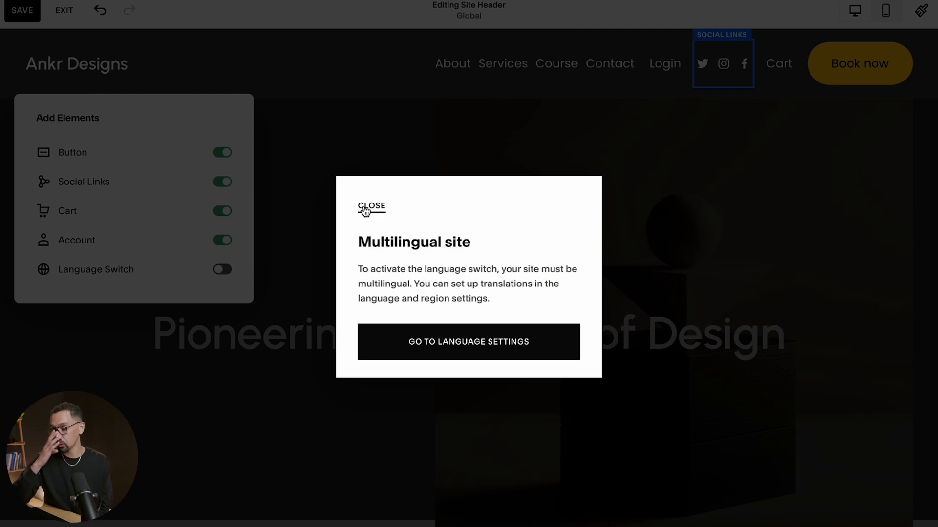
click(365, 207)
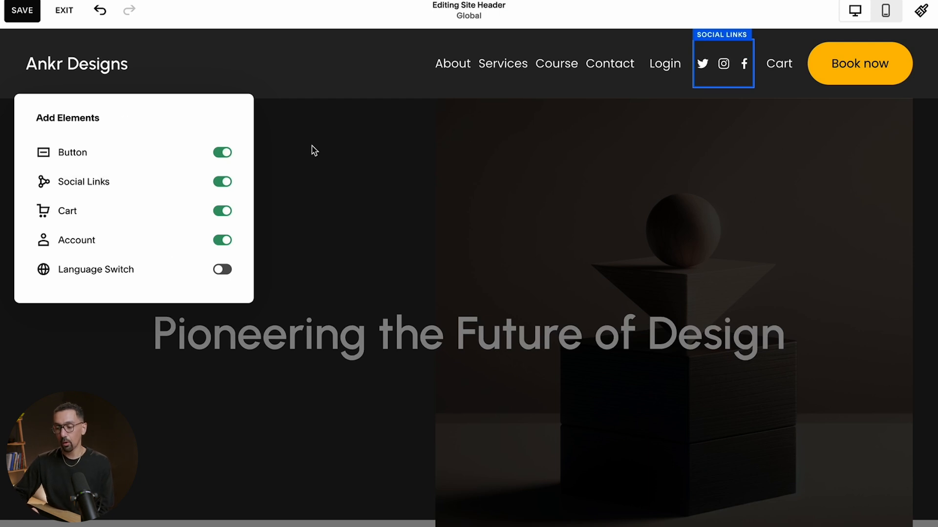
click(377, 63)
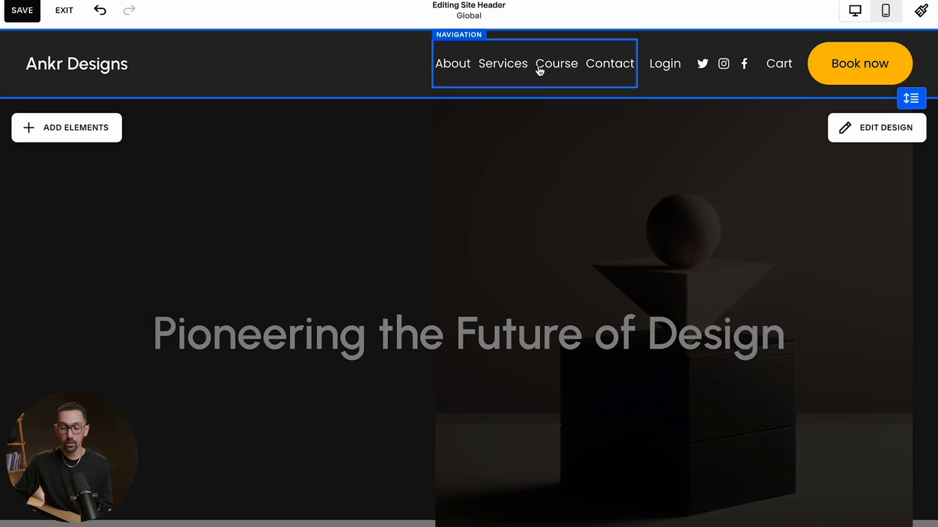
Step: Open the header's site title and logo settings for editing
click(97, 66)
click(149, 53)
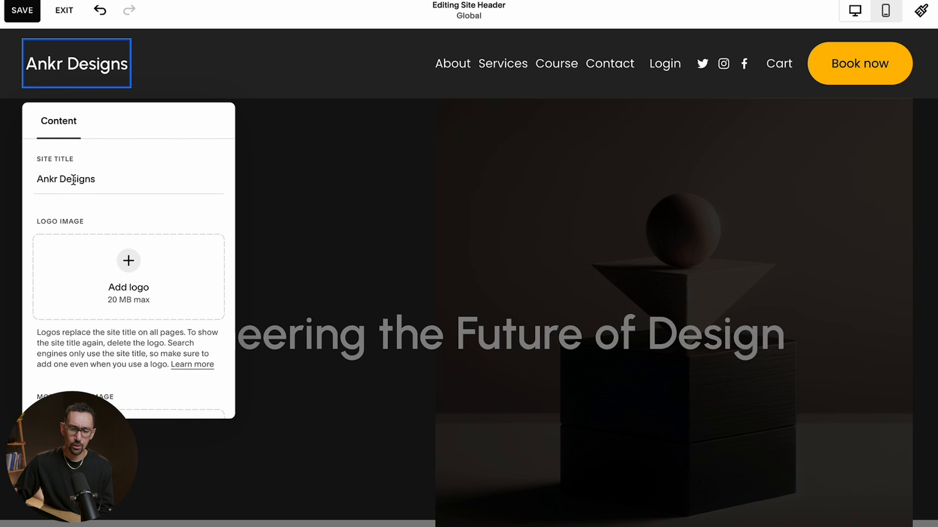
scroll(93, 202, down, 1)
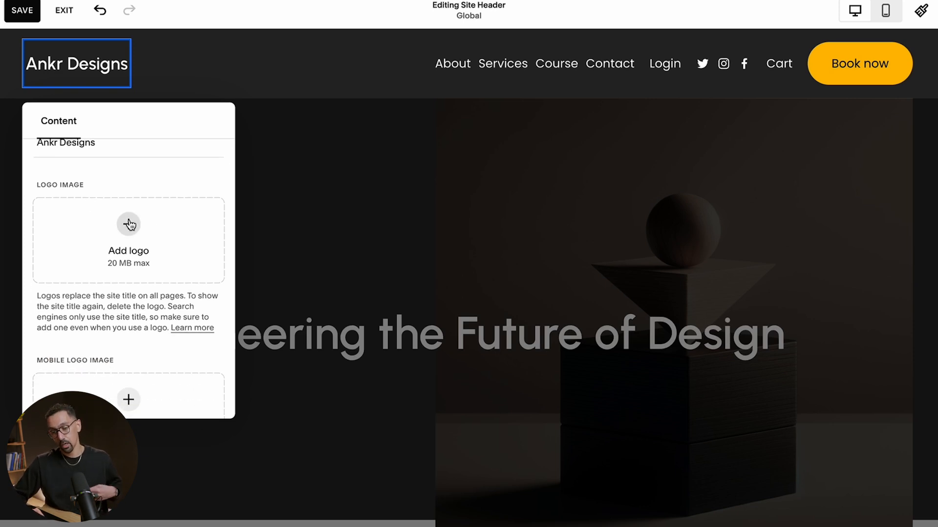
click(128, 224)
click(117, 258)
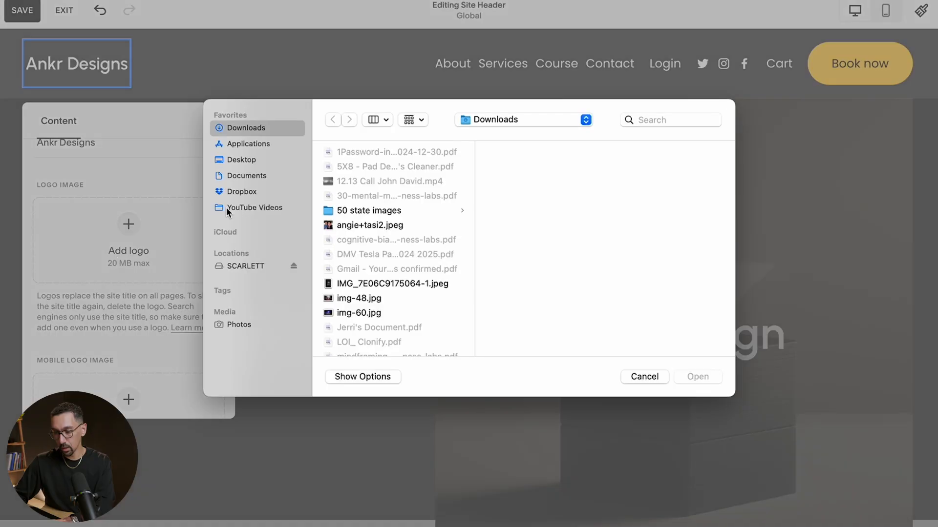
key(Escape)
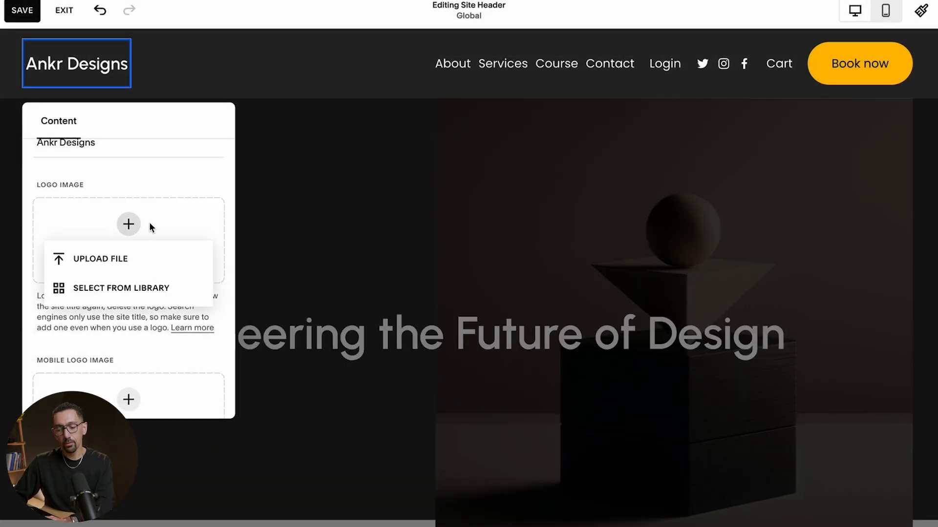
Step: Add imgg-od3-bksx58yd.png from the image library as the site logo and set the logo height to 92px
scroll(148, 289, down, 3)
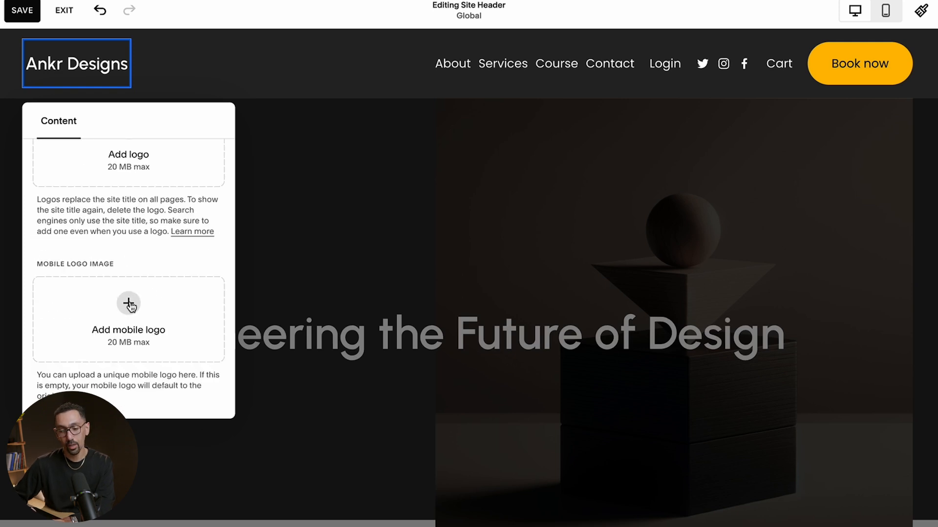
scroll(134, 183, up, 2)
scroll(91, 235, down, 2)
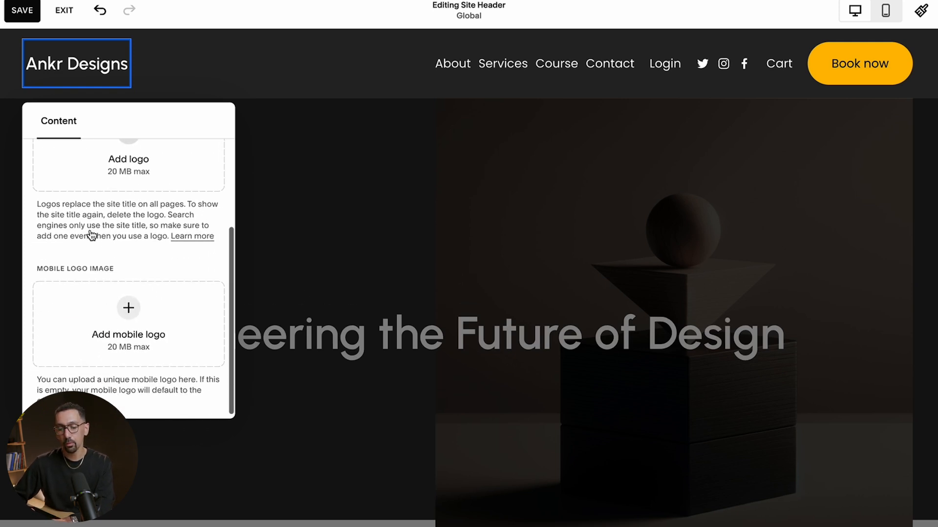
scroll(135, 161, up, 1)
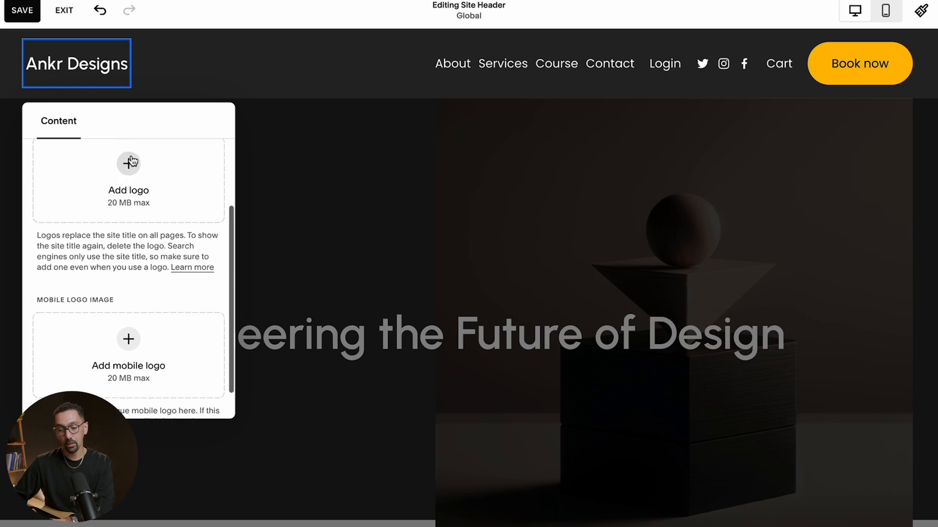
mouse_move(133, 179)
click(127, 235)
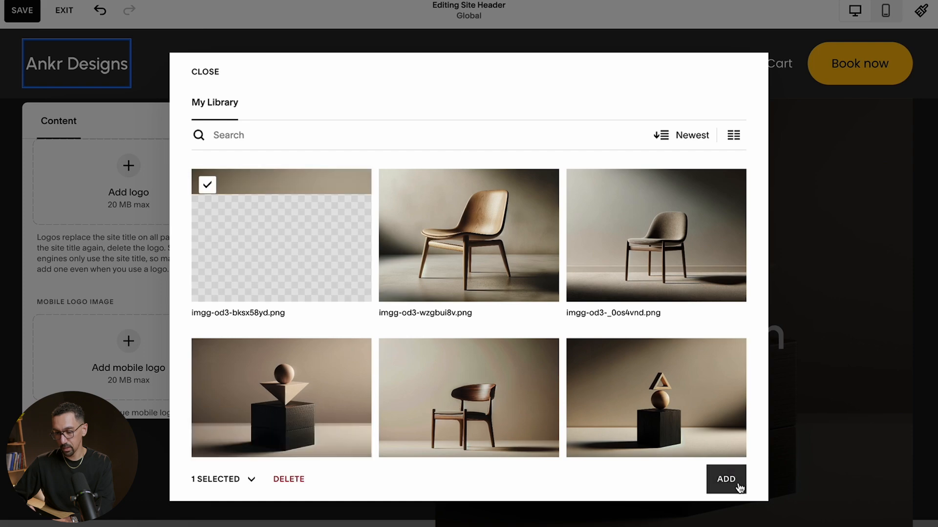
click(733, 481)
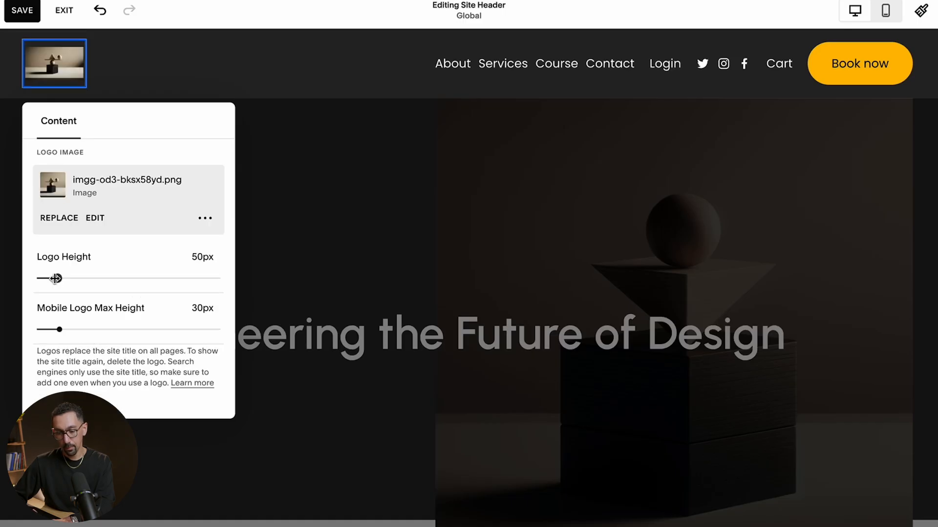
drag(57, 280, 82, 279)
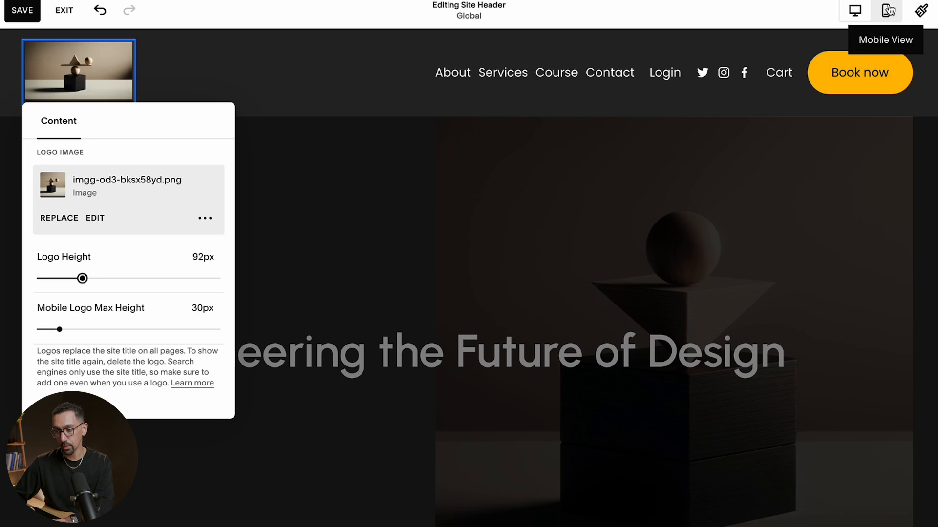
Step: Switch to the mobile view and set the logo's mobile maximum height to 69px
click(886, 11)
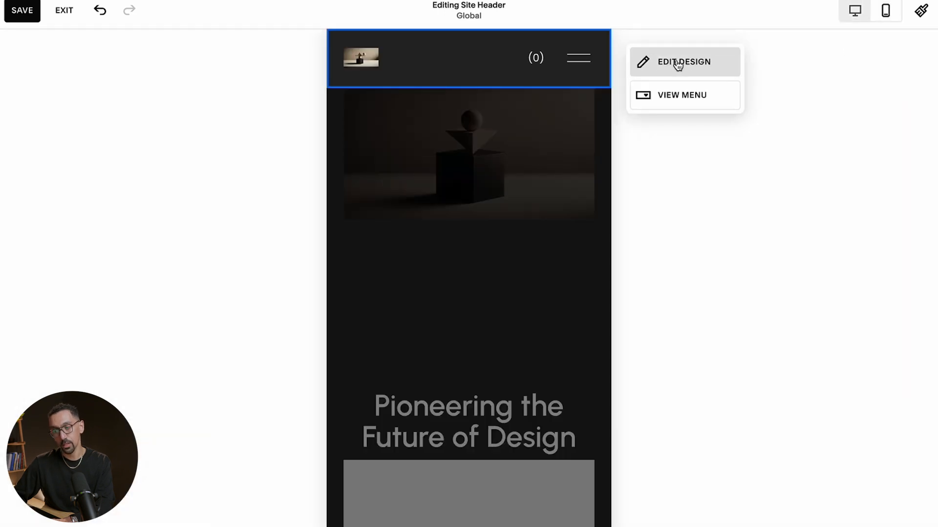
click(677, 66)
click(505, 64)
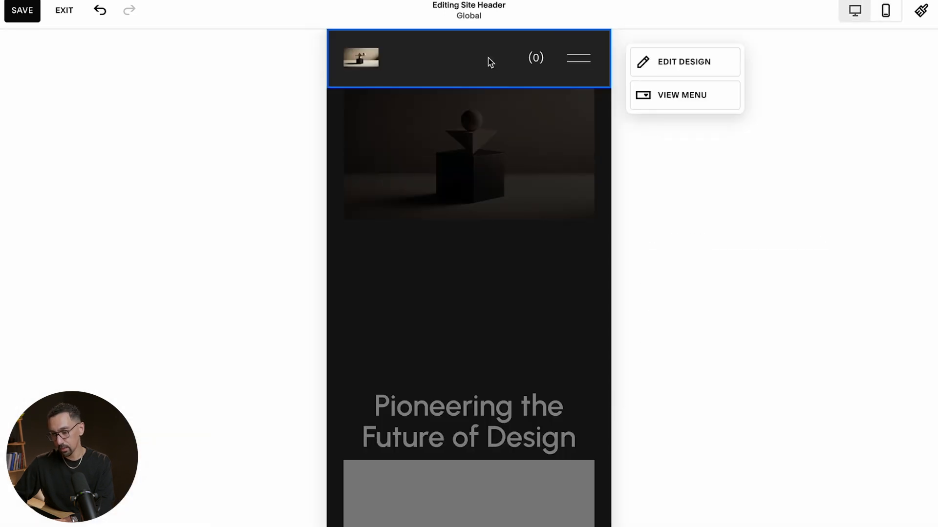
click(369, 61)
click(640, 58)
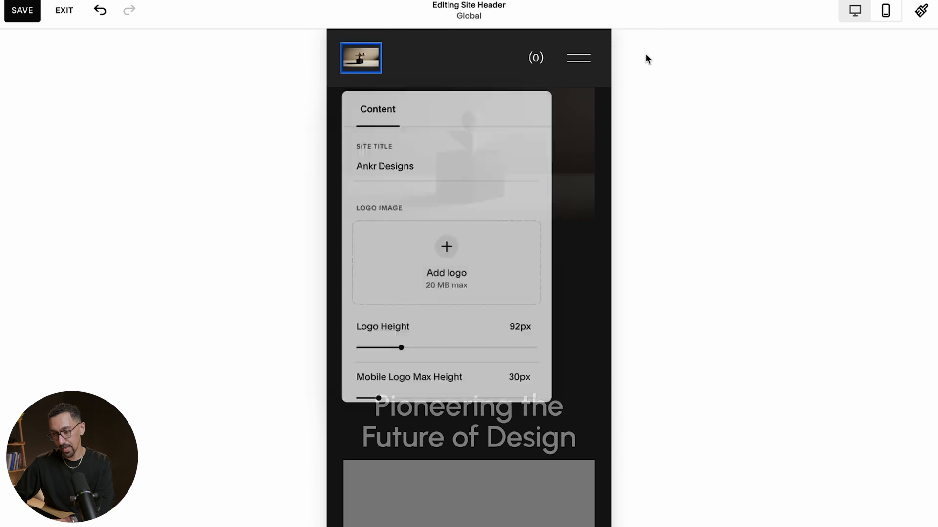
scroll(424, 312, down, 1)
drag(380, 363, 428, 362)
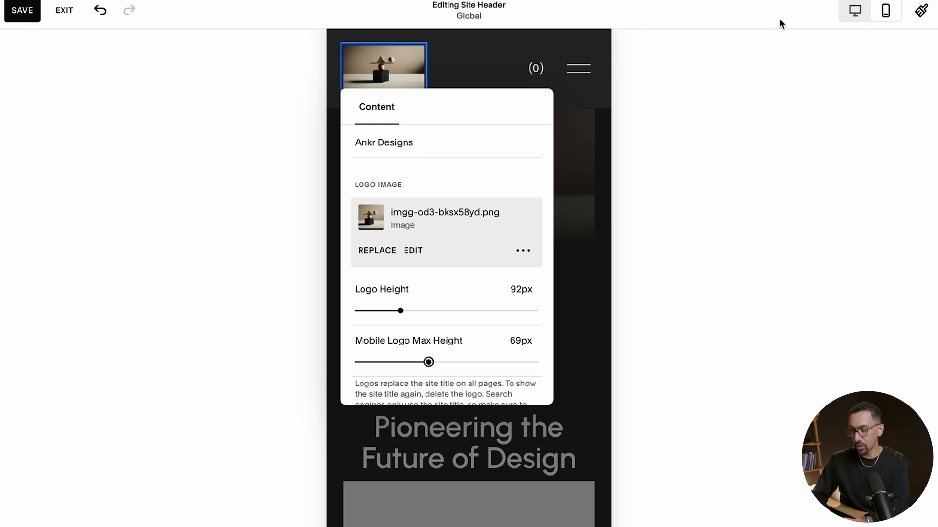
Step: Return to the desktop view, reopen the logo settings and set the mobile logo maximum height to 33px
click(855, 11)
mouse_move(115, 74)
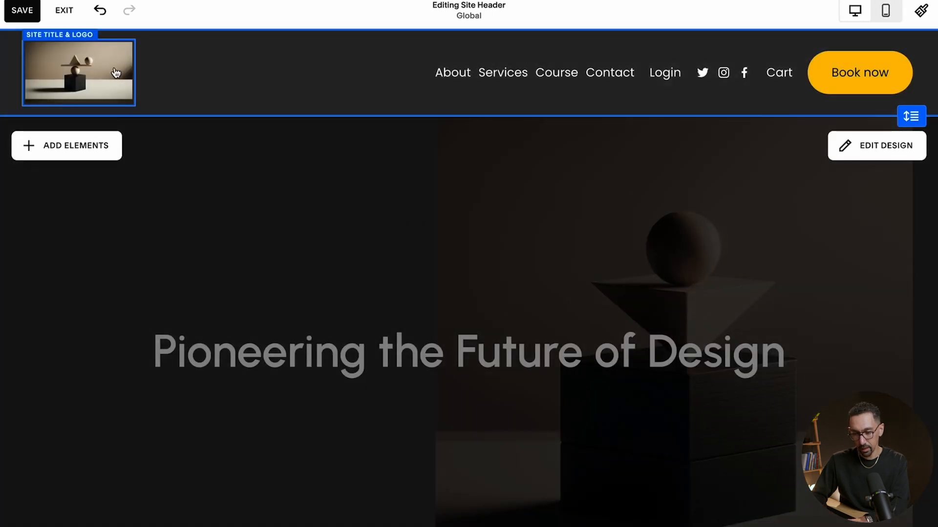
click(146, 63)
scroll(90, 364, down, 1)
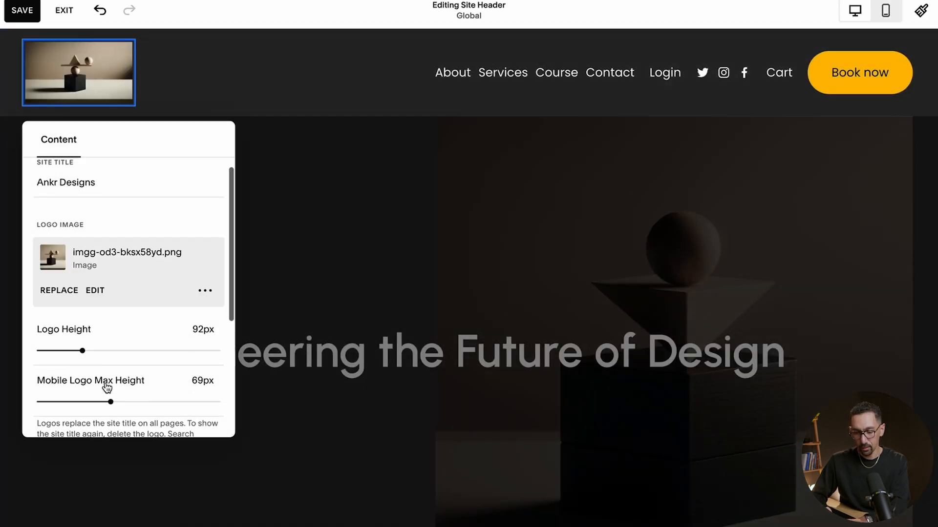
mouse_move(75, 396)
mouse_down()
mouse_move(157, 388)
mouse_move(63, 398)
mouse_up()
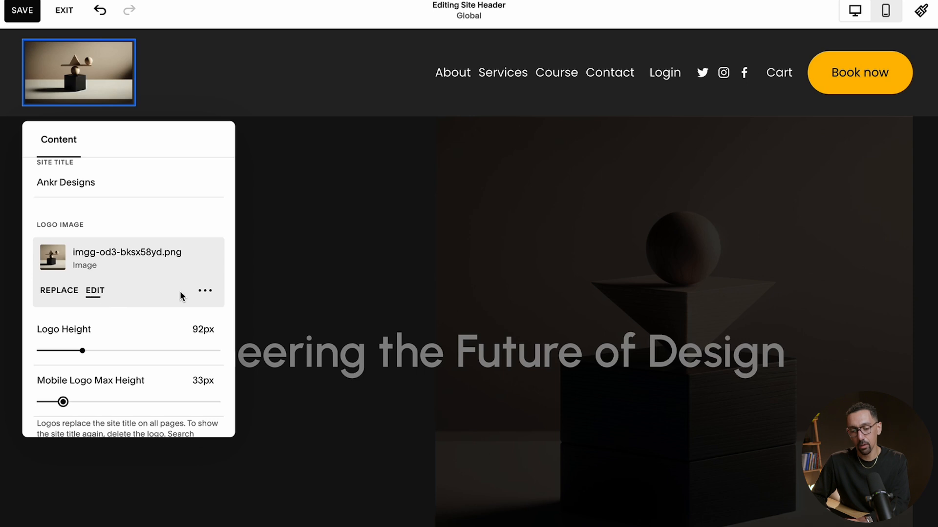
Step: Remove the logo image from the site title settings and delete the Login element from the header
click(206, 291)
click(166, 324)
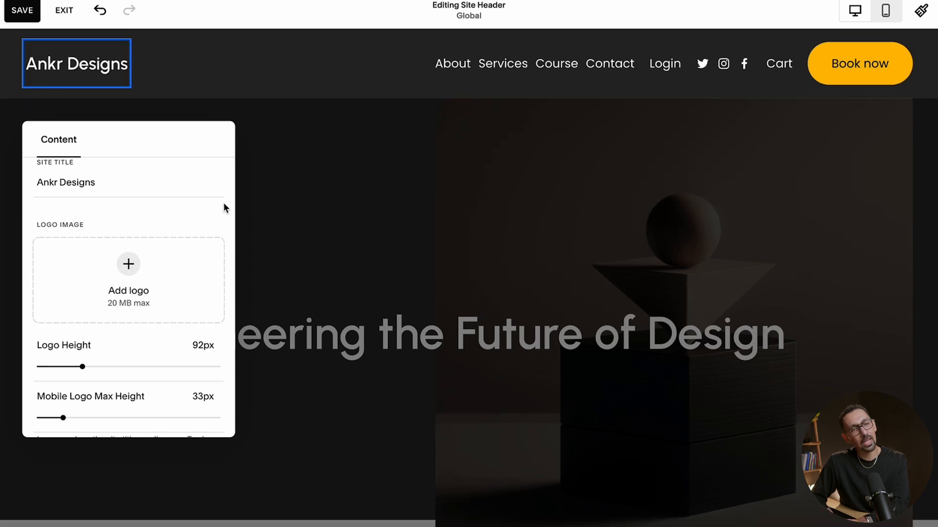
click(290, 176)
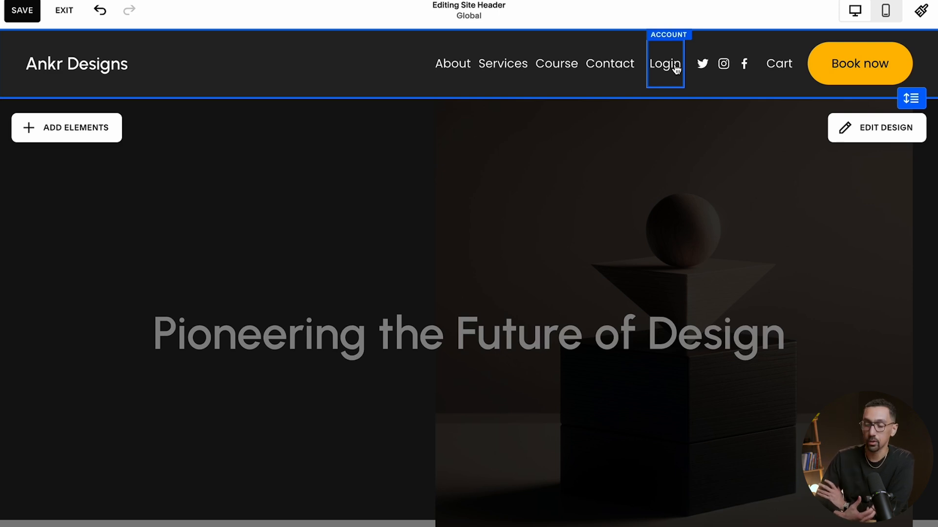
click(677, 70)
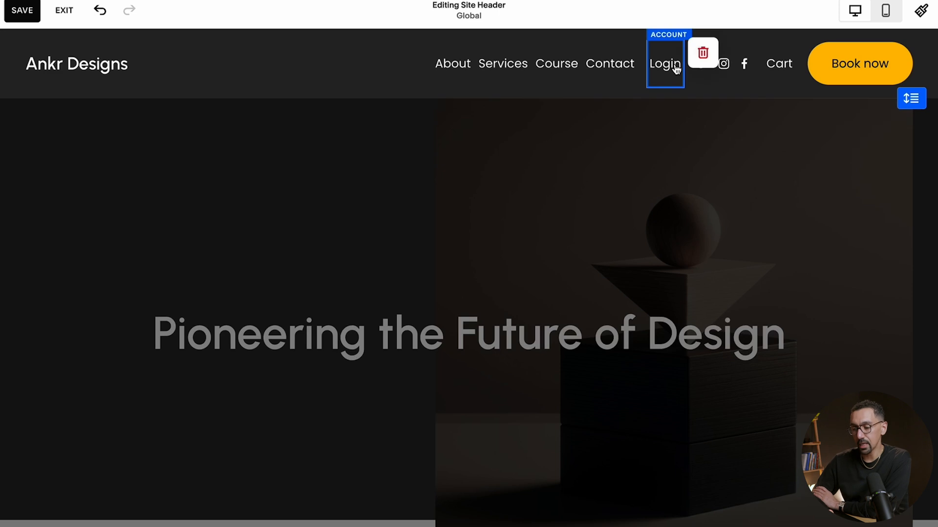
click(702, 52)
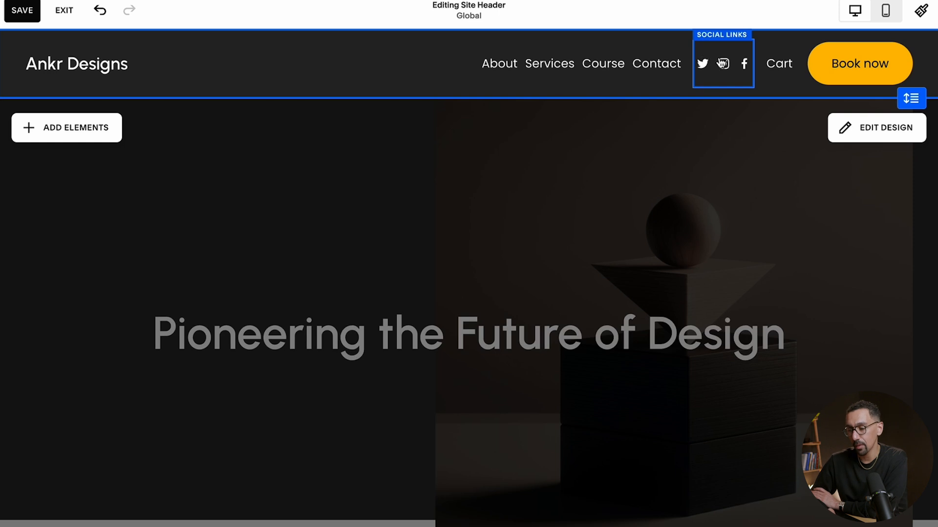
Step: Open the header's social links for editing and move the Instagram link above the Twitter link
click(725, 67)
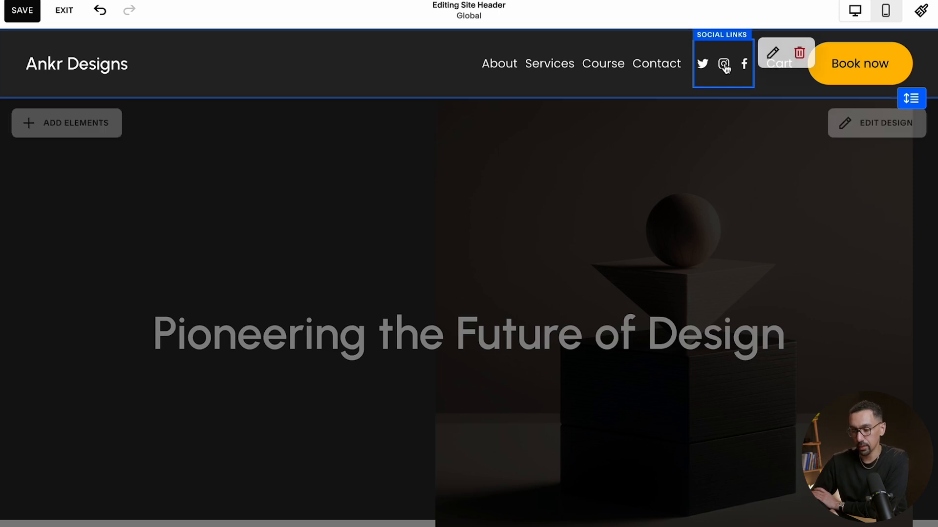
click(772, 52)
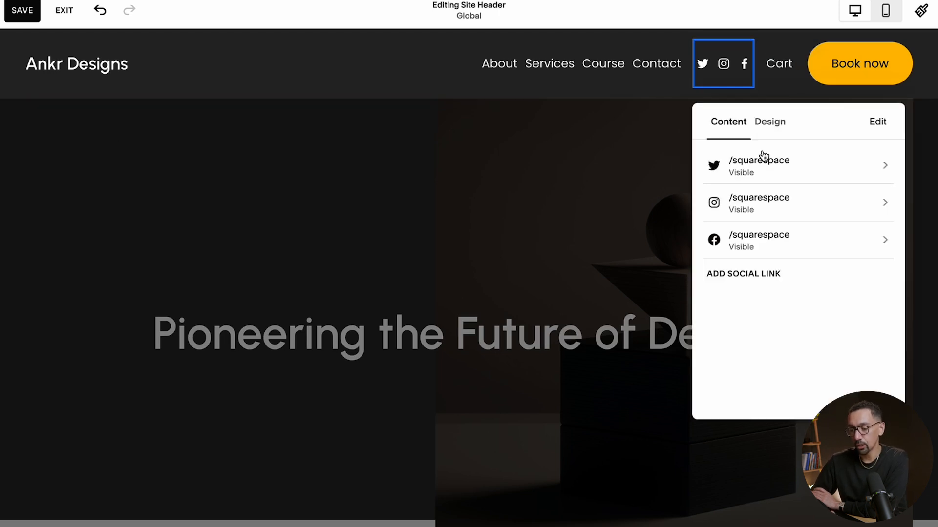
click(880, 122)
drag(887, 167, 841, 195)
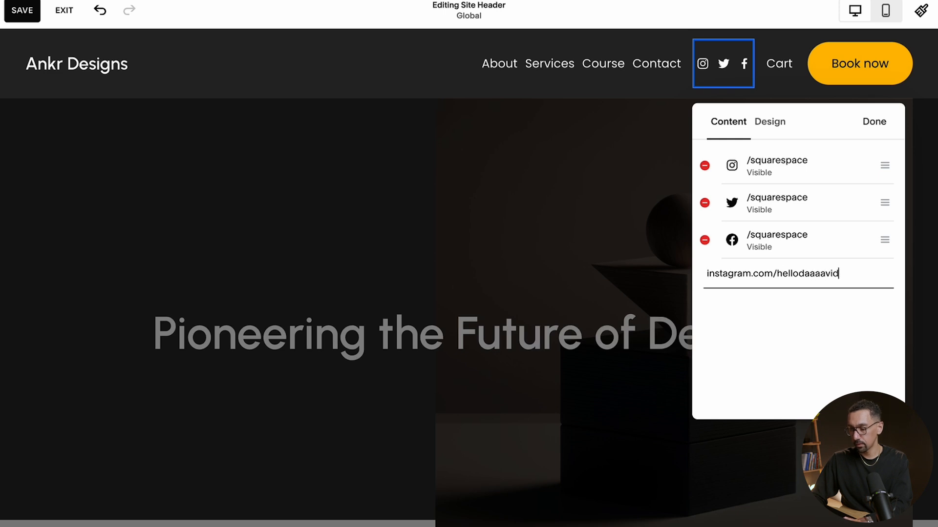
Step: Add a social link to the owner's Instagram profile and delete the /squarespace Instagram link
key(Return)
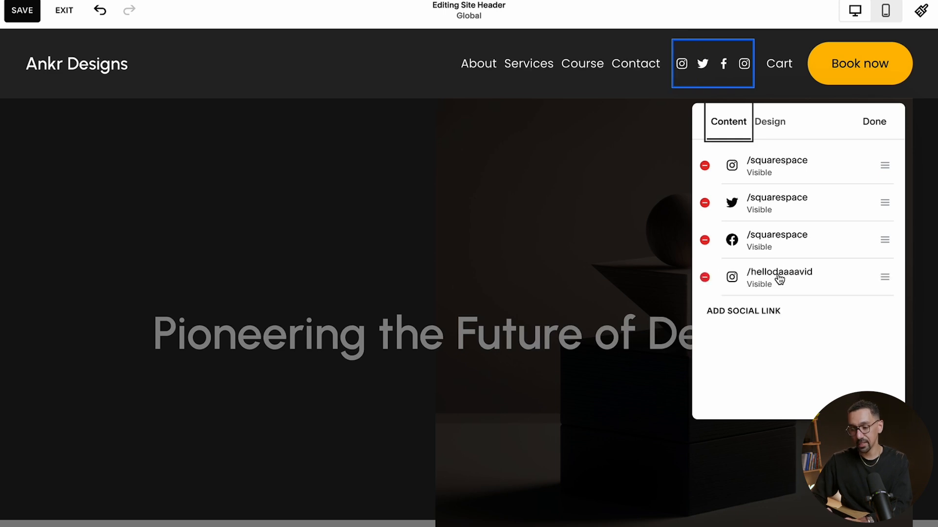
click(705, 165)
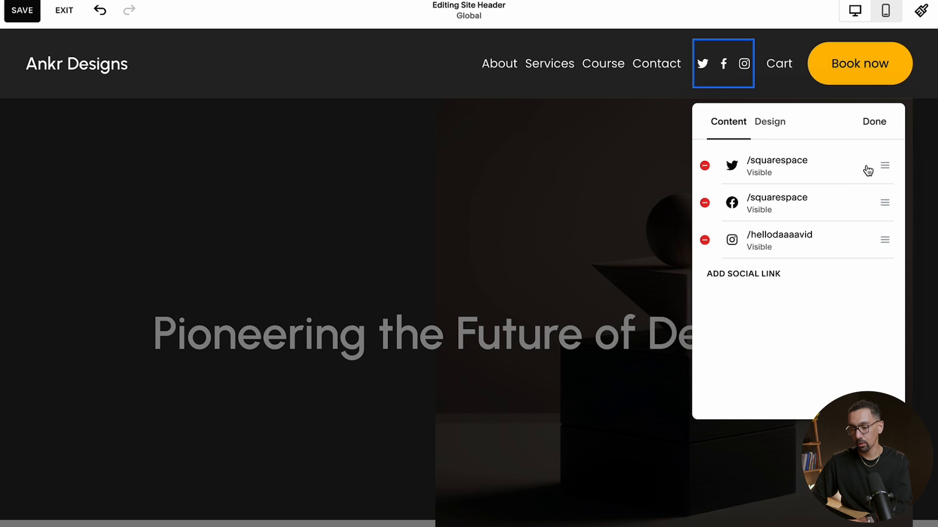
Step: Try outlined and solid square borders on the social icons, set the icon size to 19px, and return to no border
click(769, 123)
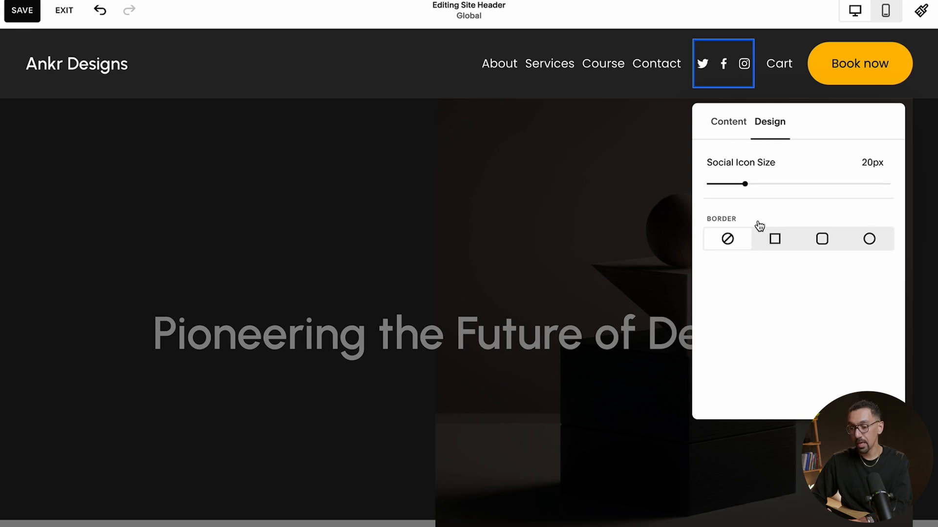
click(781, 239)
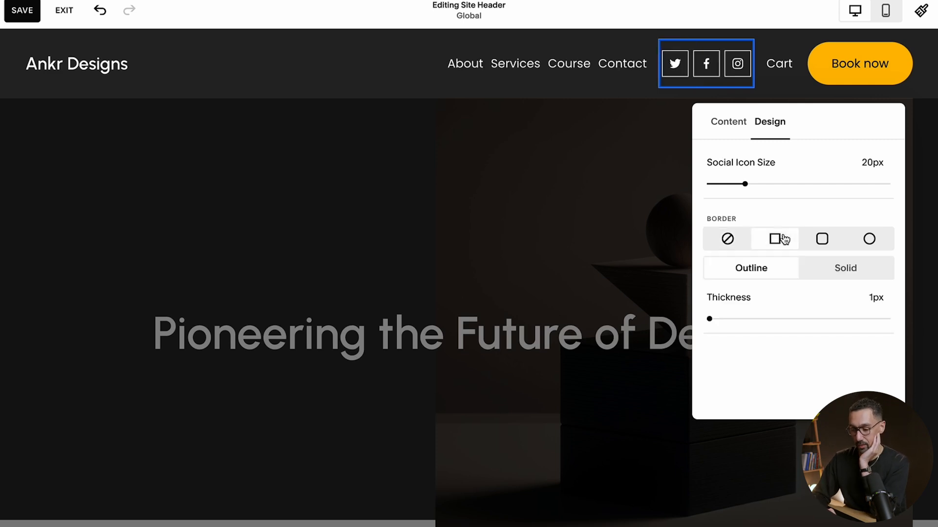
click(839, 268)
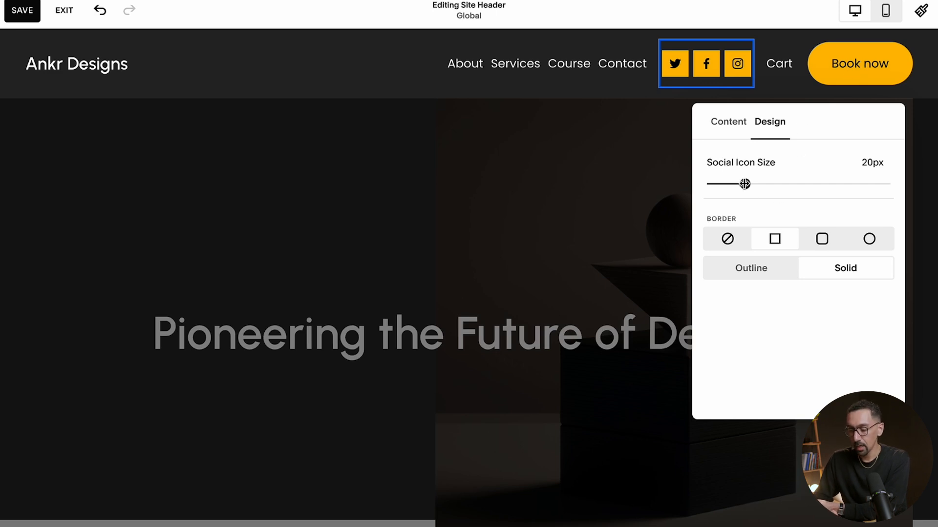
mouse_move(745, 183)
mouse_down()
mouse_move(723, 184)
mouse_move(738, 184)
mouse_up()
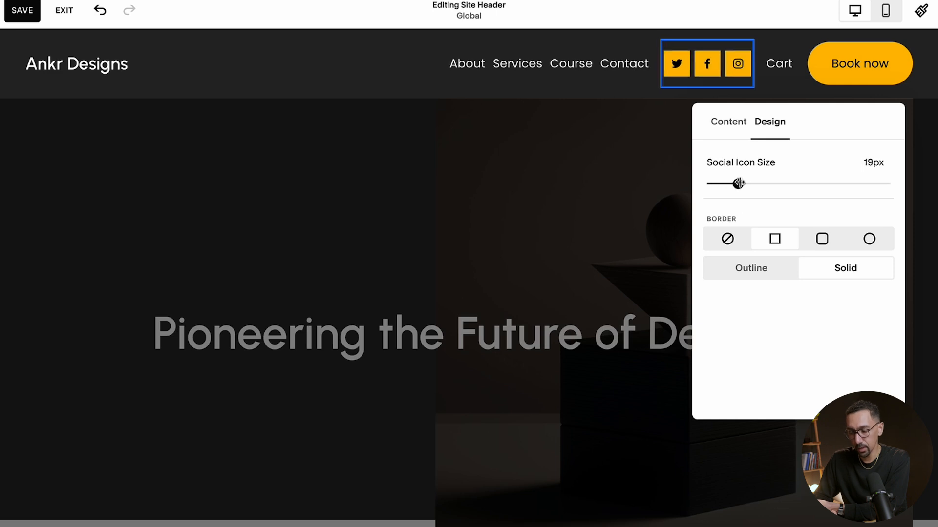
click(726, 239)
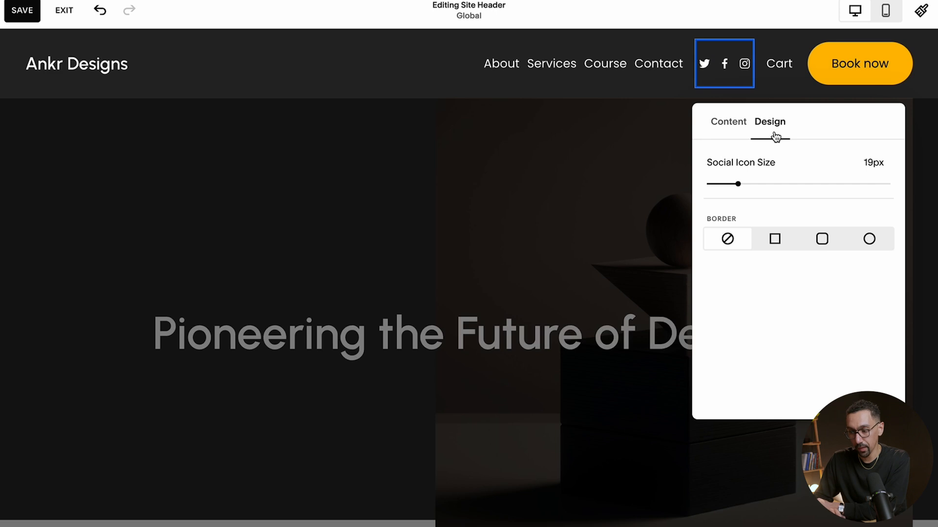
Step: Open the header's Cart element for editing and switch its style from text to icon
click(777, 65)
click(777, 67)
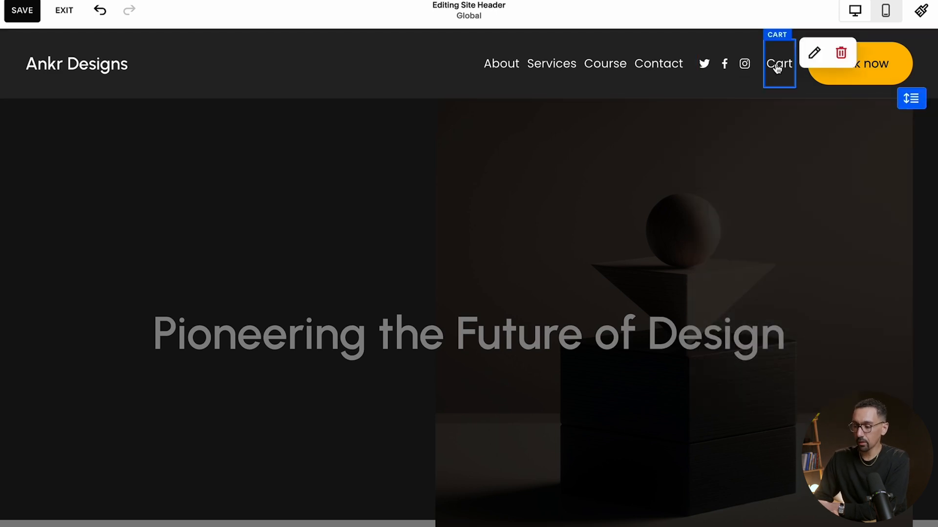
click(814, 53)
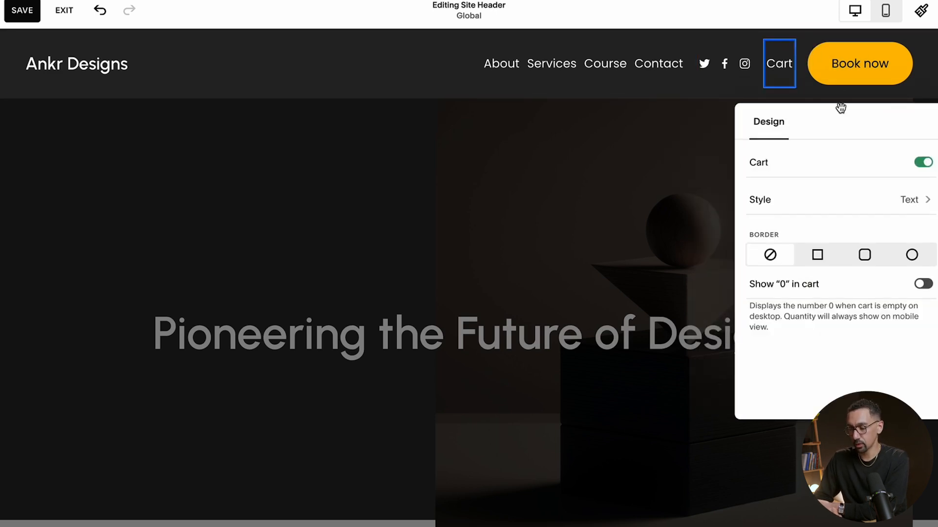
drag(840, 107, 789, 104)
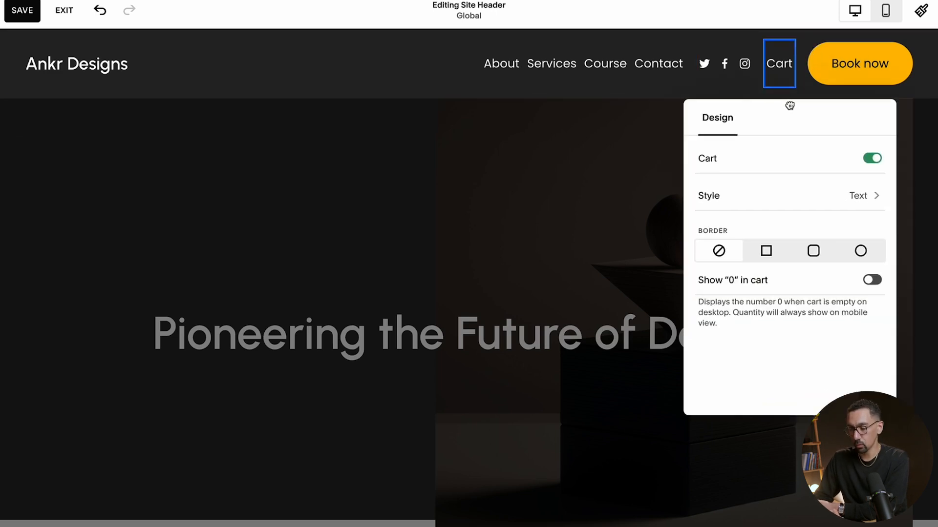
click(792, 201)
click(743, 168)
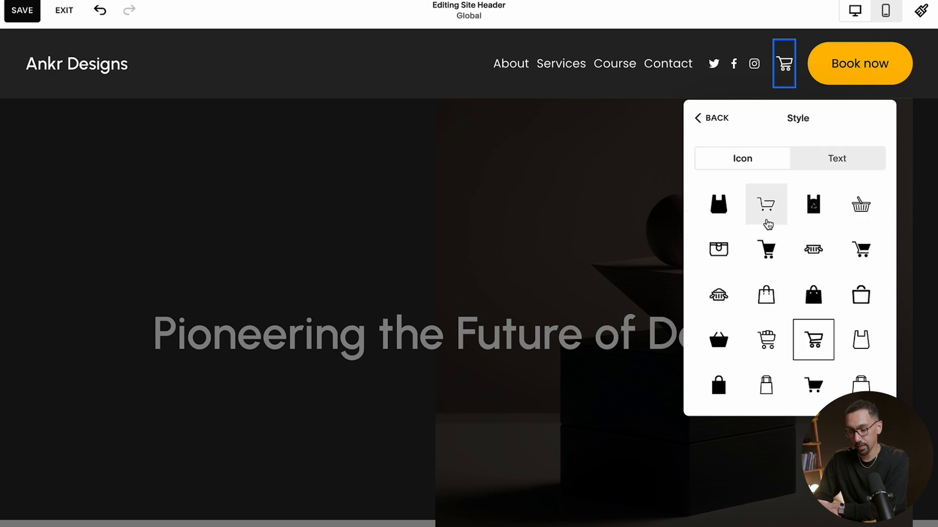
Step: Try several cart, bag and basket icons for the Cart element and settle on the outlined basket with the slanted handle
click(767, 223)
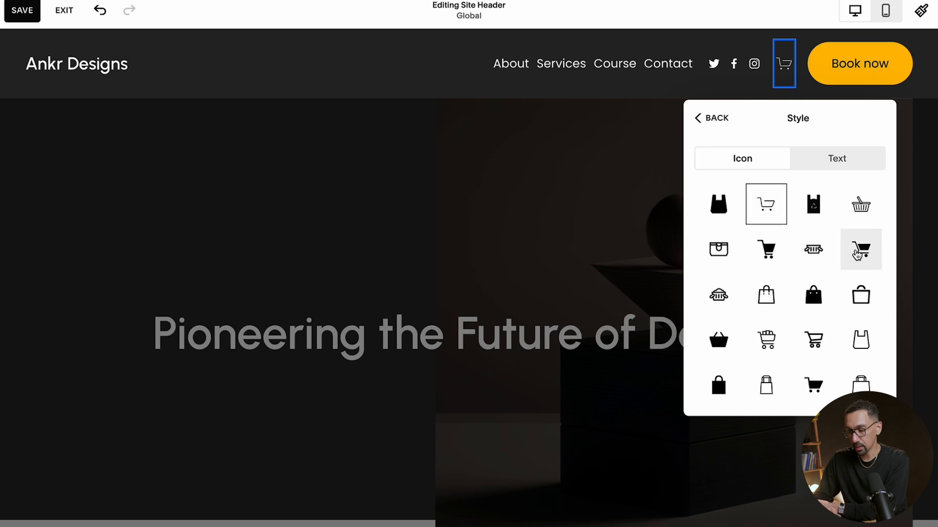
click(859, 250)
click(861, 203)
scroll(815, 268, down, 1)
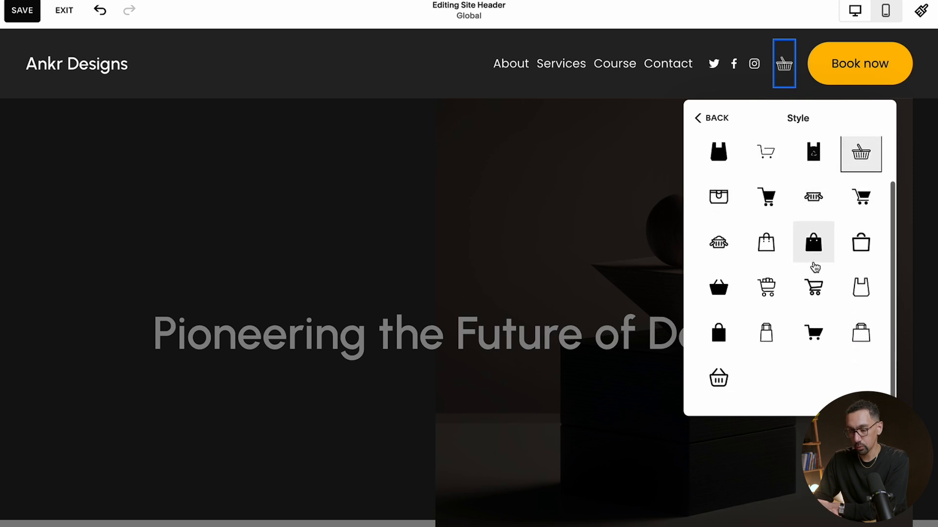
click(873, 291)
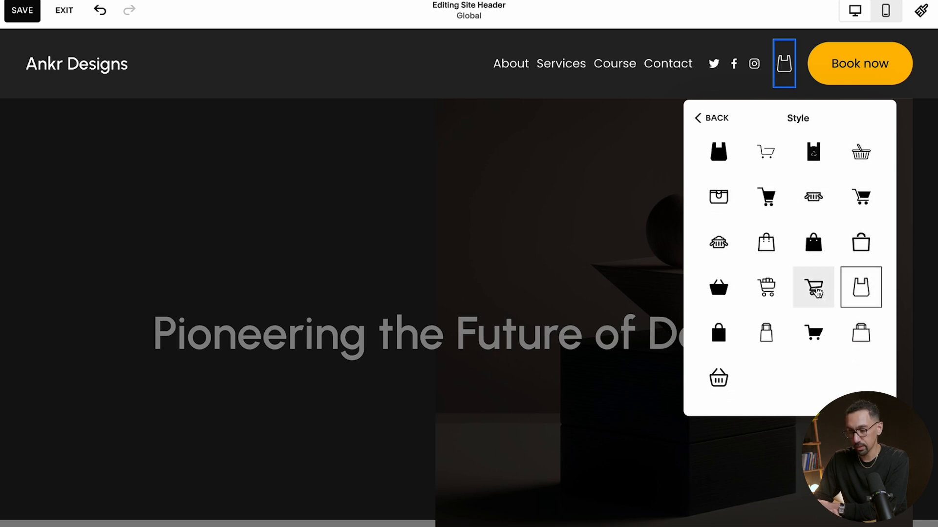
click(824, 285)
click(765, 286)
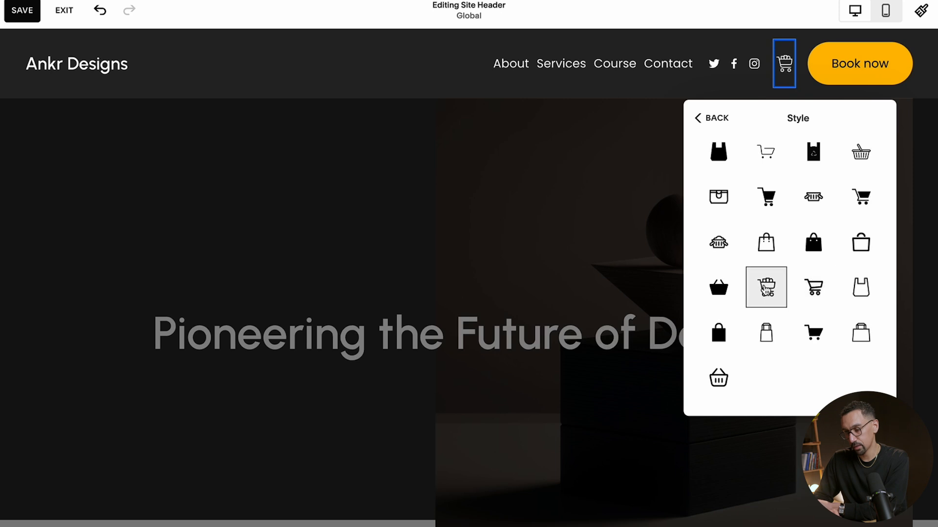
scroll(776, 288, up, 1)
click(858, 219)
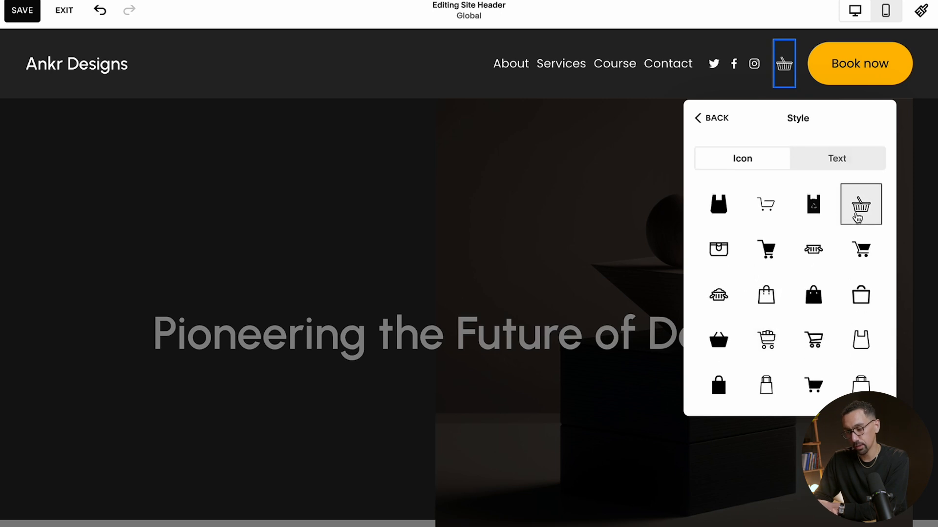
click(702, 118)
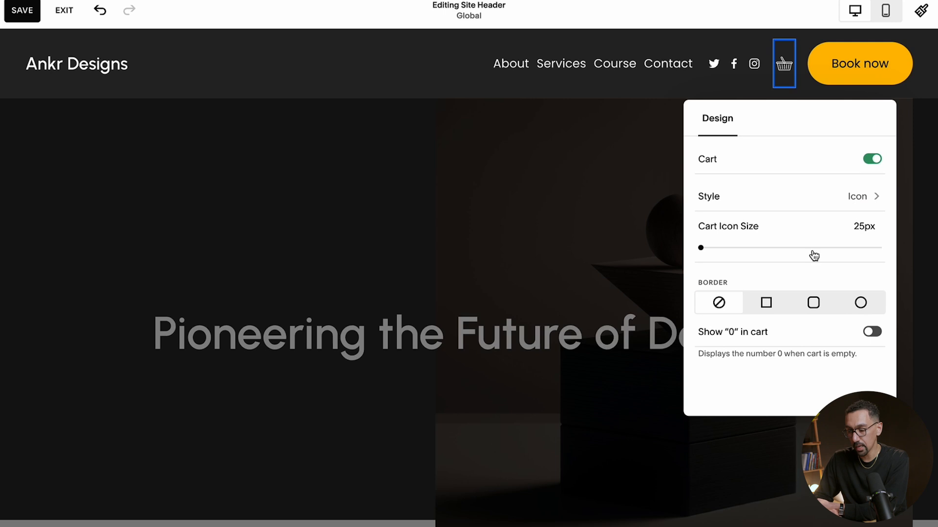
Step: Try square, rounded and circular borders on the cart icon and return to no border
click(766, 302)
click(811, 303)
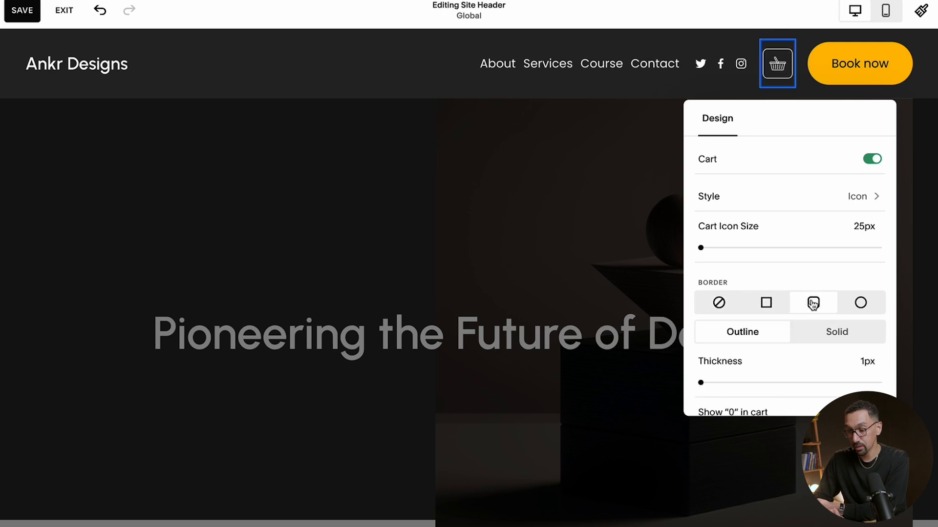
click(858, 304)
click(721, 304)
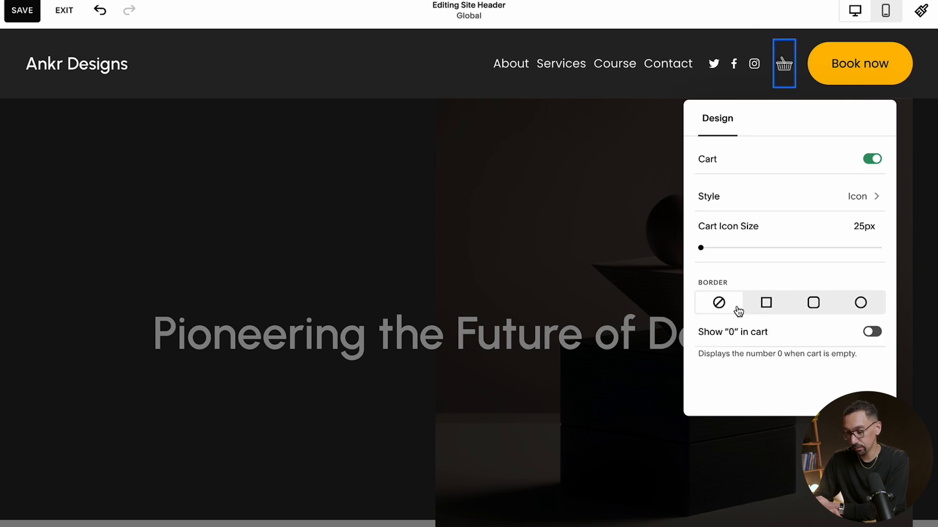
click(770, 334)
click(771, 335)
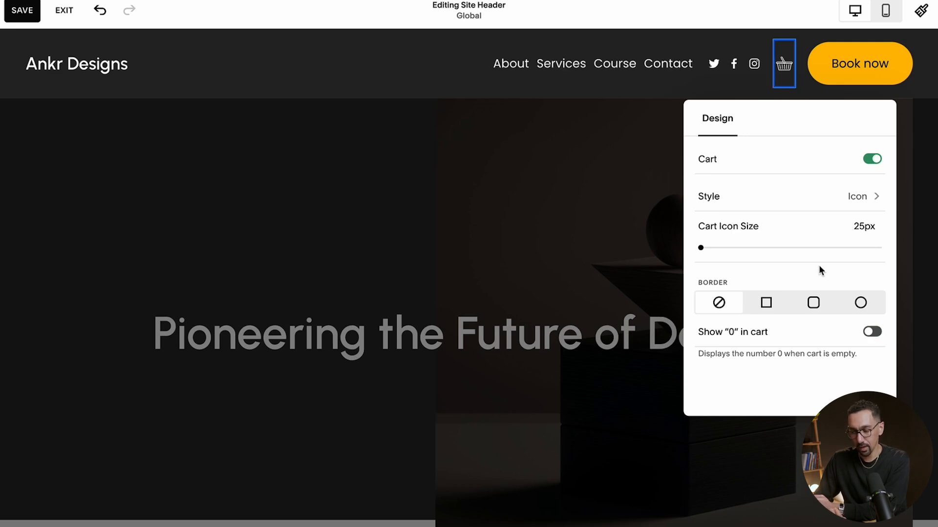
Step: Open the header's Book now button for editing and change its text to "Call Today"
click(837, 66)
click(873, 67)
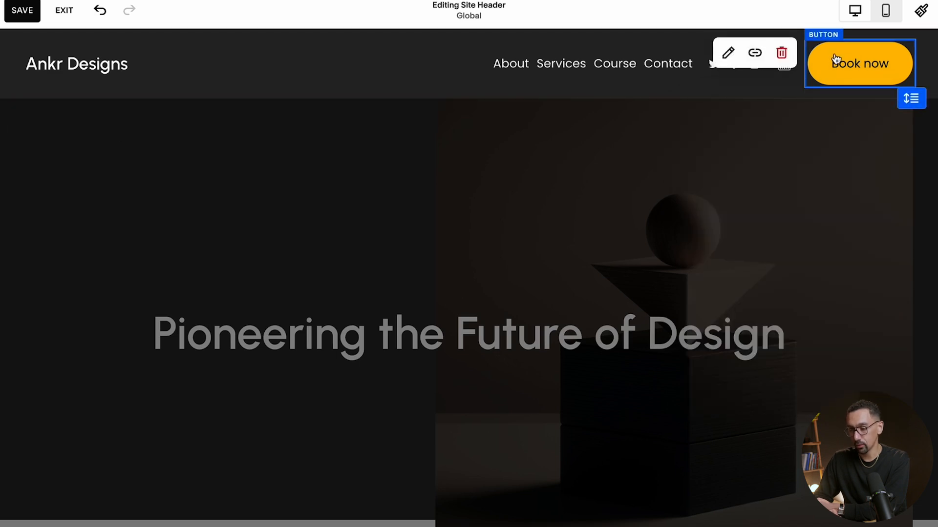
click(730, 52)
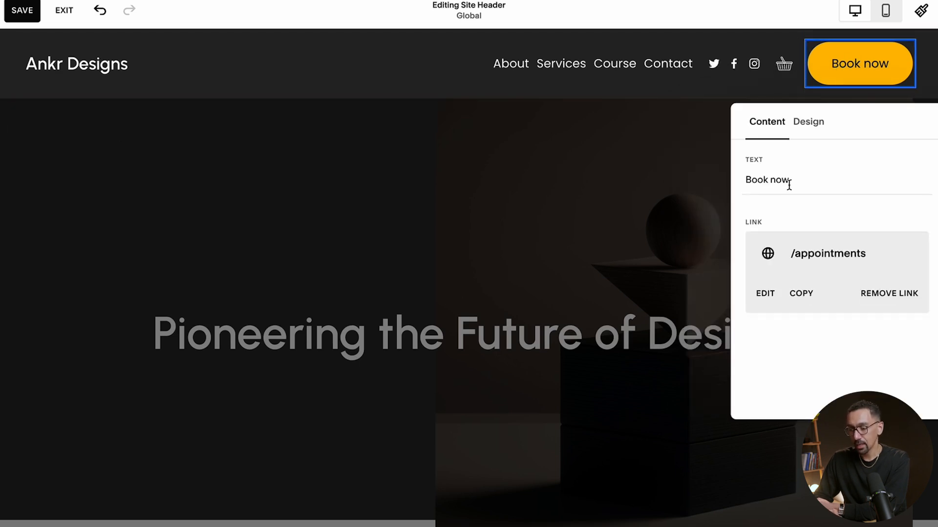
triple_click(788, 182)
text(Call Today)
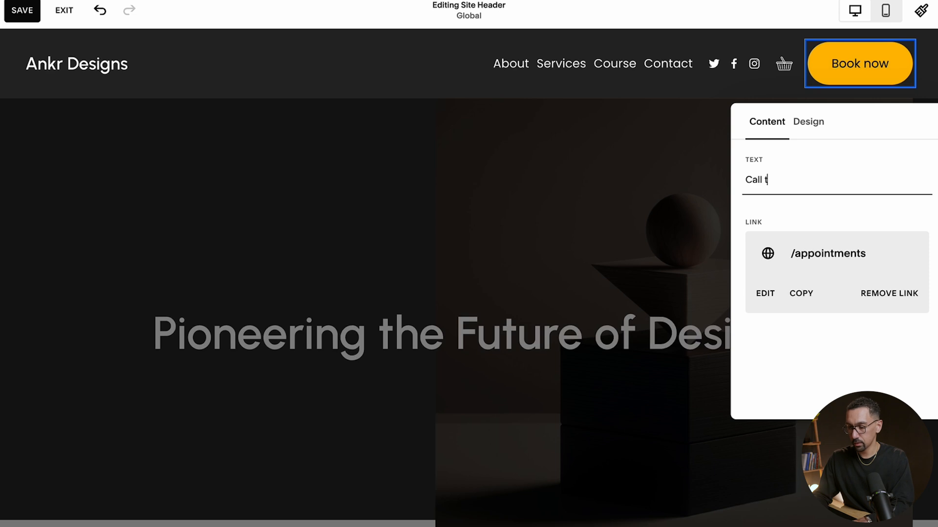
Step: Edit the Call Today button's link, enter /book-call as the URL, and clear the link
click(765, 293)
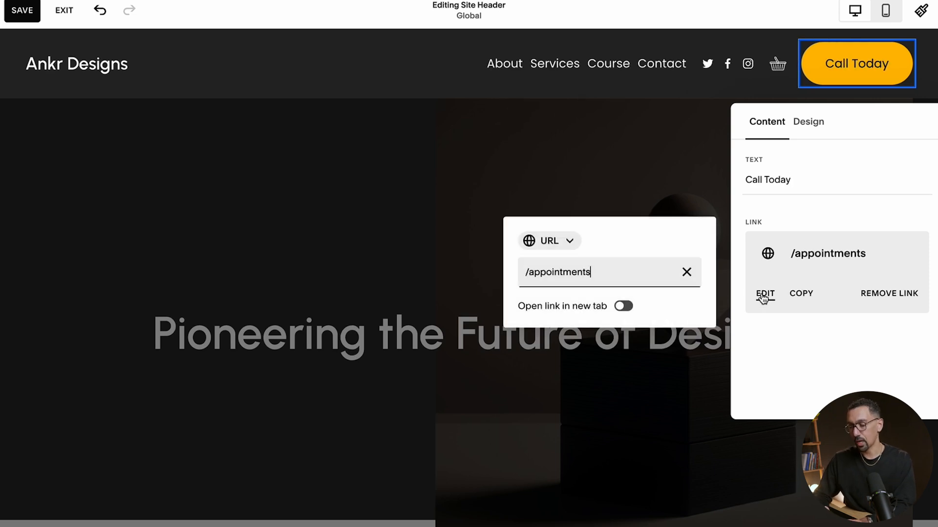
click(568, 242)
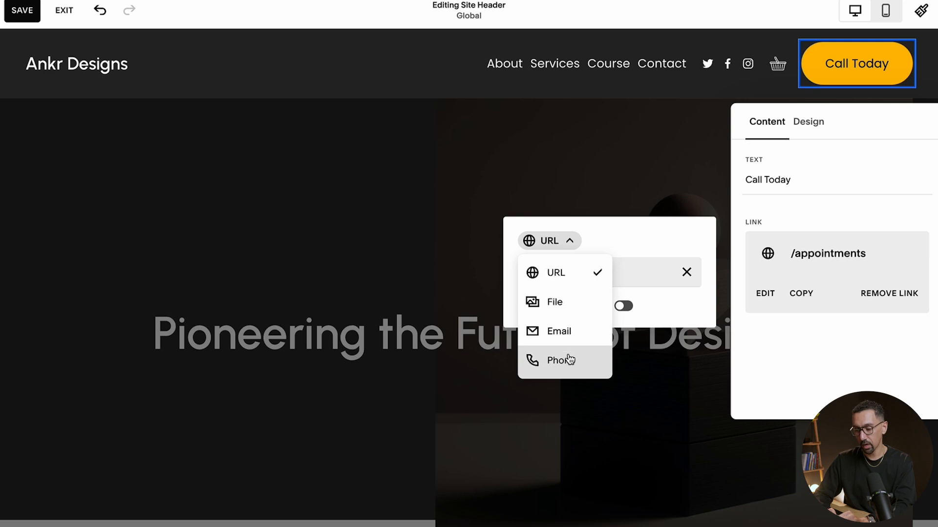
click(657, 251)
click(620, 272)
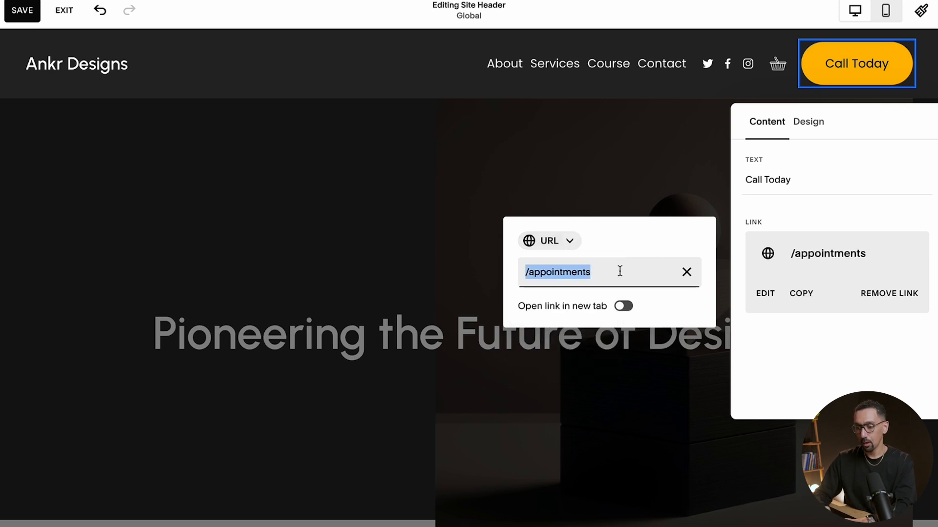
text(/book-)
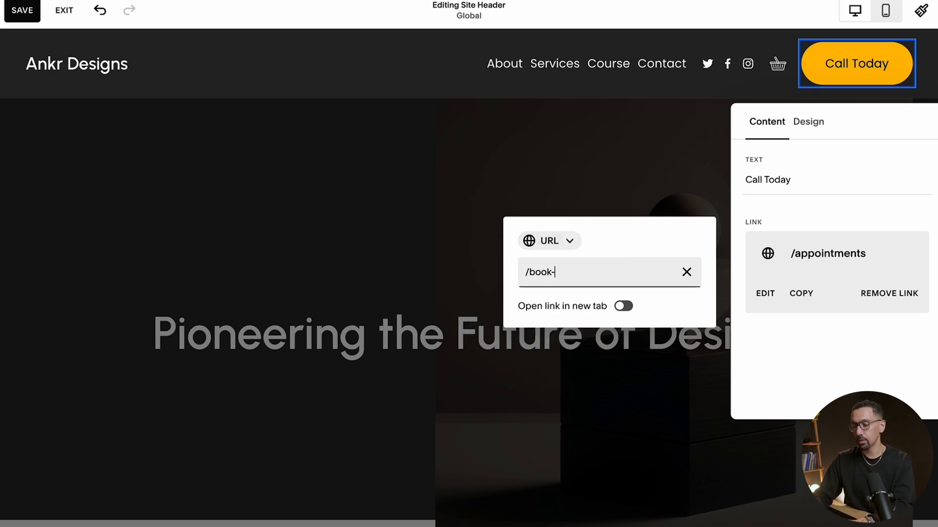
text(call)
key(ctrl+a)
key(BackSpace)
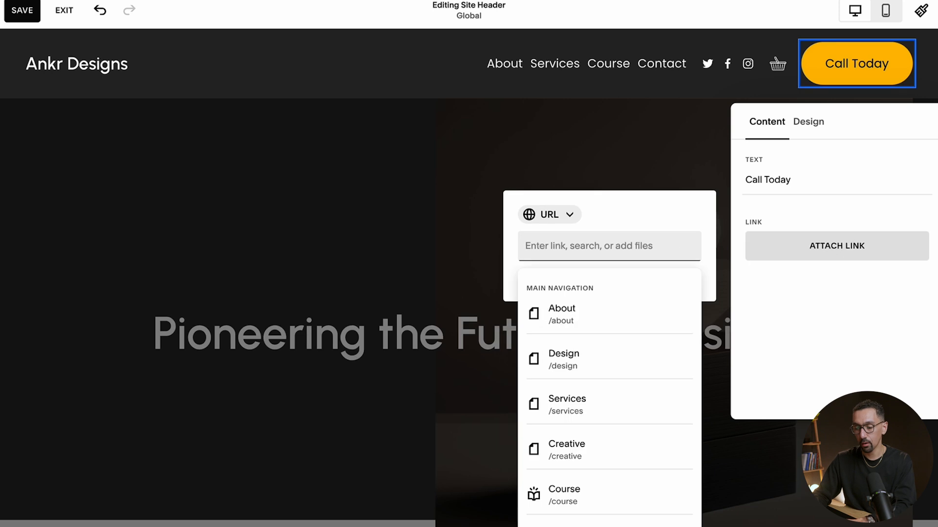
Step: Browse the site's pages and products as link targets and choose the Design page (/design) for the button
scroll(603, 419, down, 5)
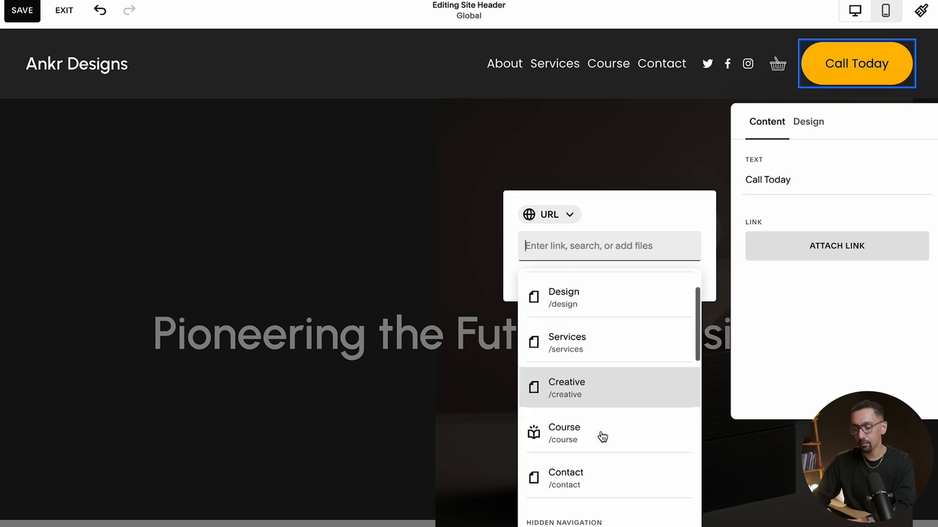
scroll(612, 399, up, 5)
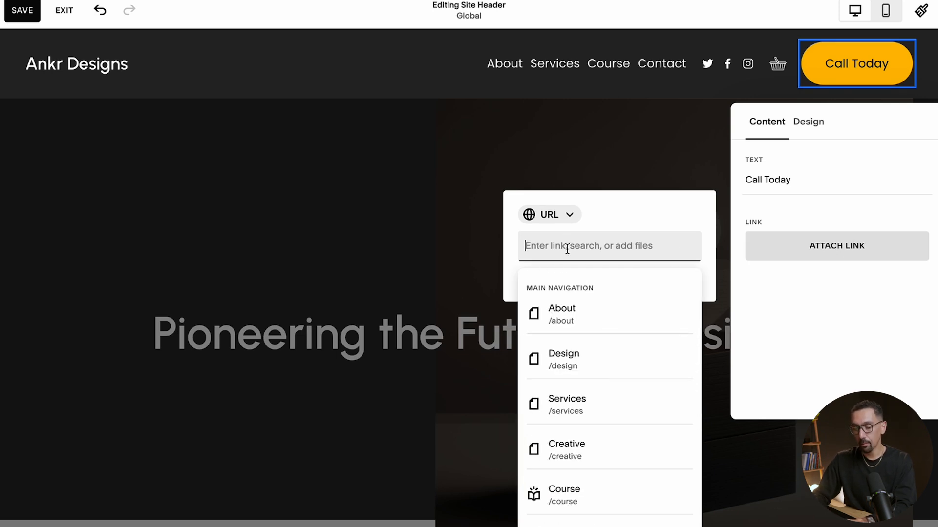
text(/)
scroll(578, 329, down, 8)
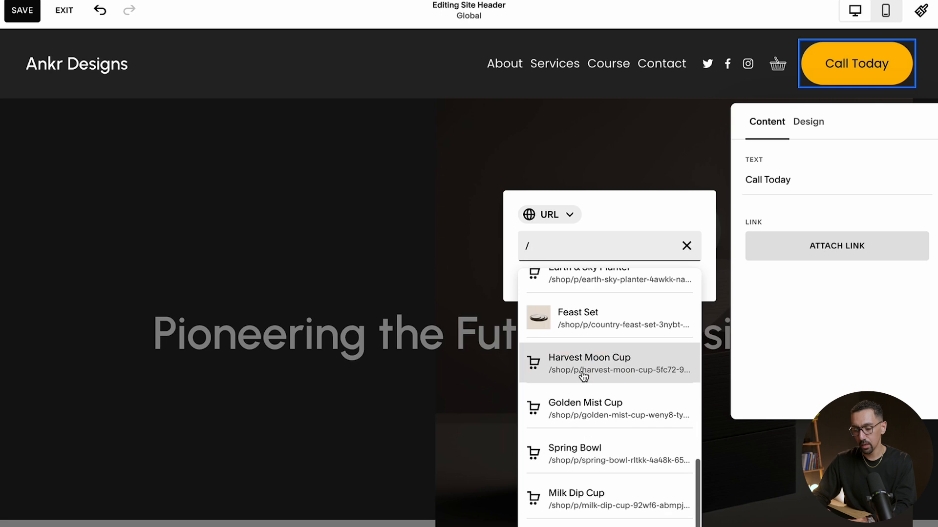
scroll(584, 376, up, 10)
click(597, 354)
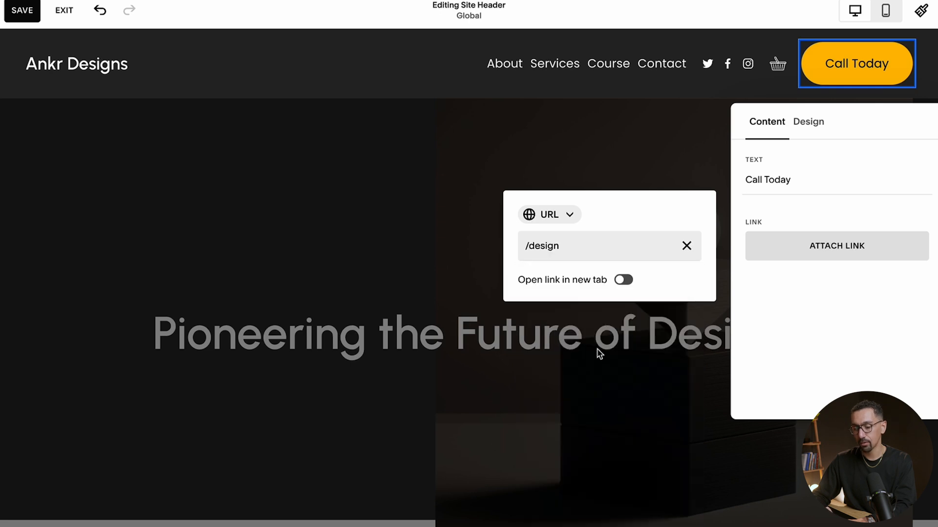
triple_click(575, 249)
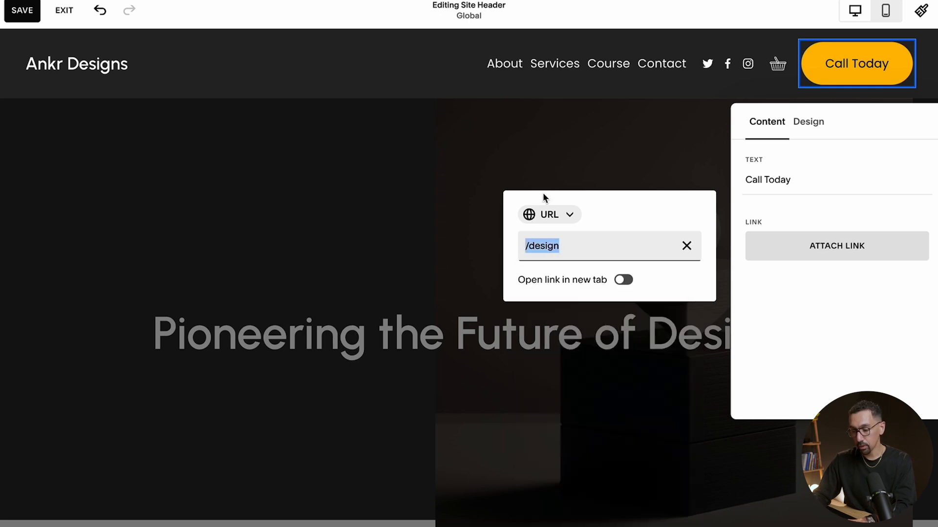
Step: Switch the button's link type to Phone, enter a phone number, try the Text and Call options, and clear the number
click(548, 214)
click(550, 332)
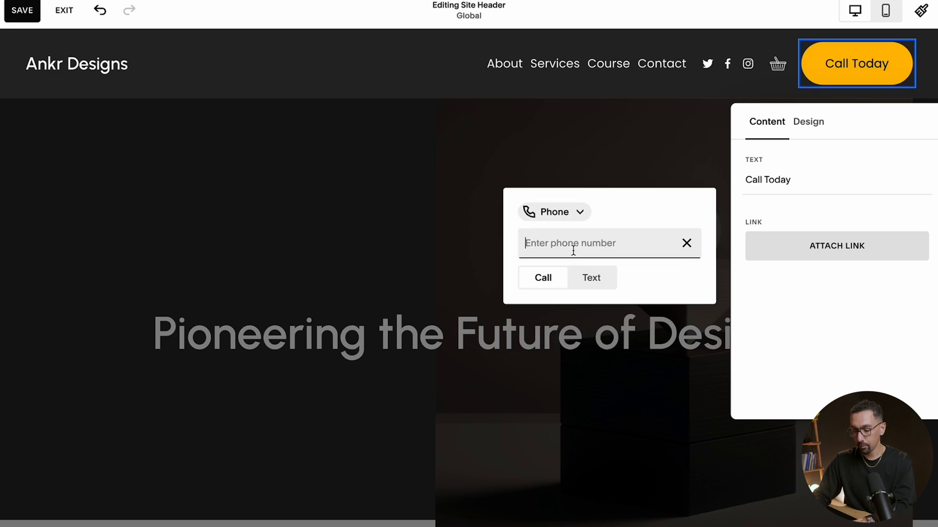
text(90909090)
click(597, 283)
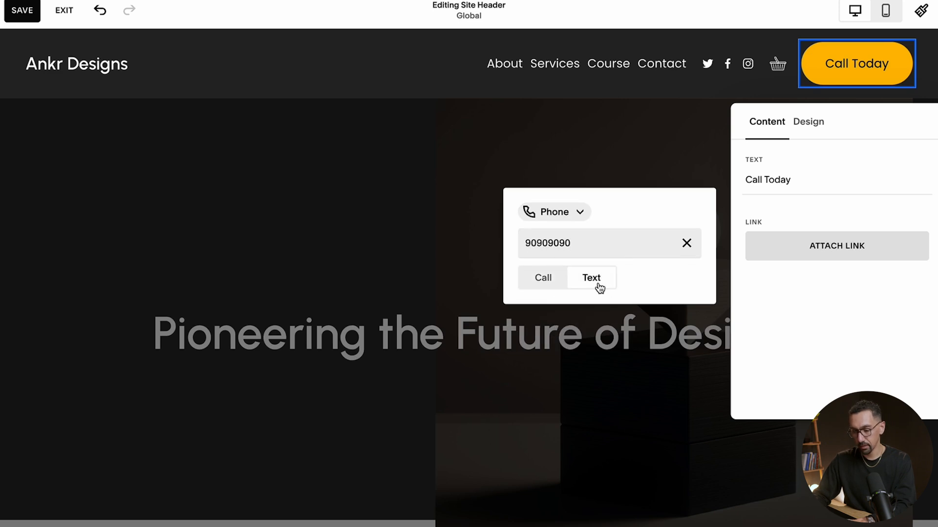
click(547, 282)
click(578, 243)
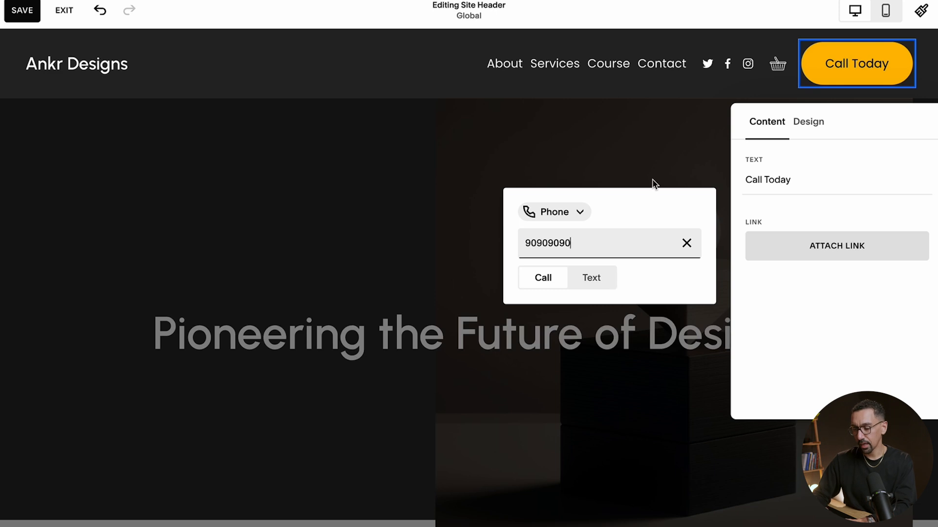
key(ctrl+a)
key(BackSpace)
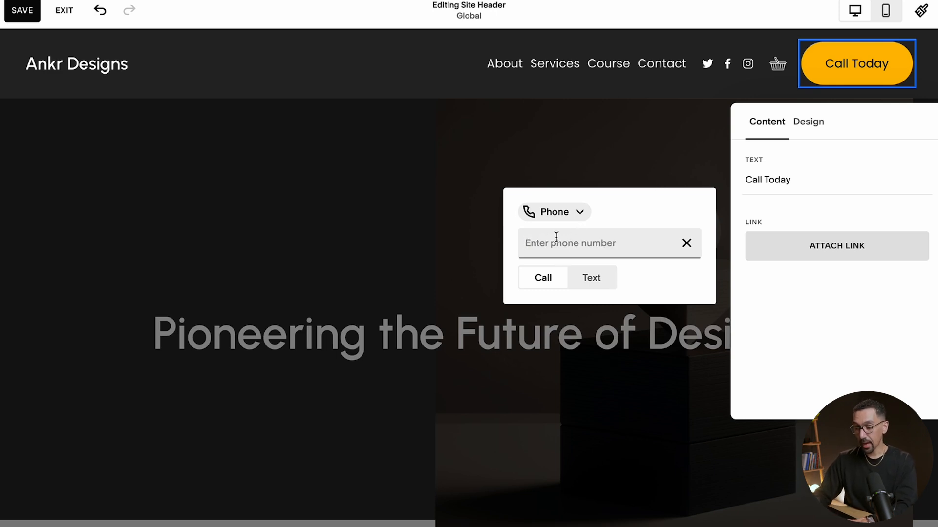
Step: Change the header button's text to "Text Us Today"
click(792, 180)
key(super+a)
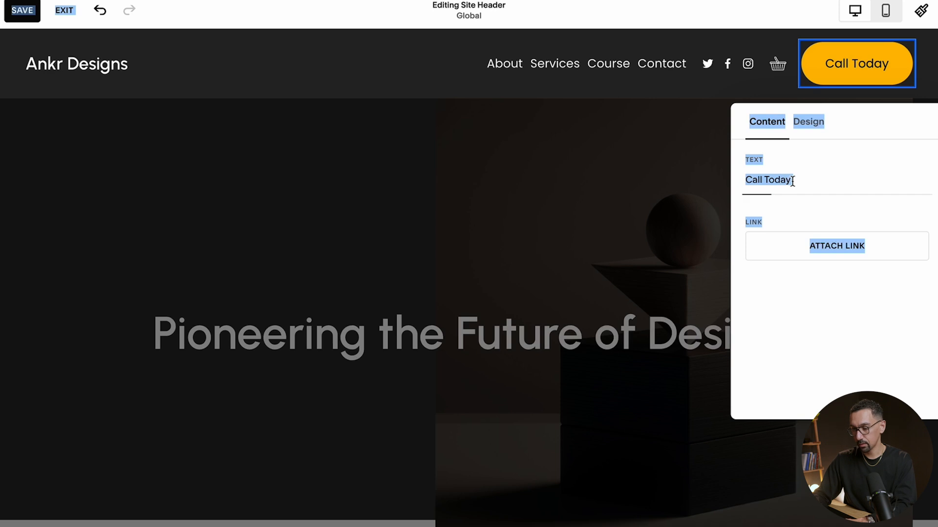
click(792, 180)
key(super+a)
text(Text Us Today)
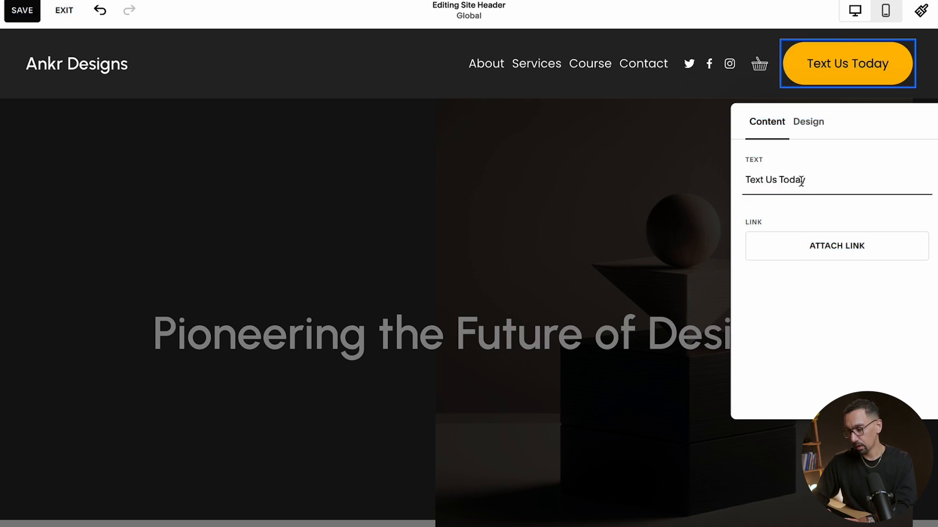
Step: Try the Secondary Button and Tertiary Button styles on the Text Us Today button and restore Primary Button
click(815, 128)
click(814, 179)
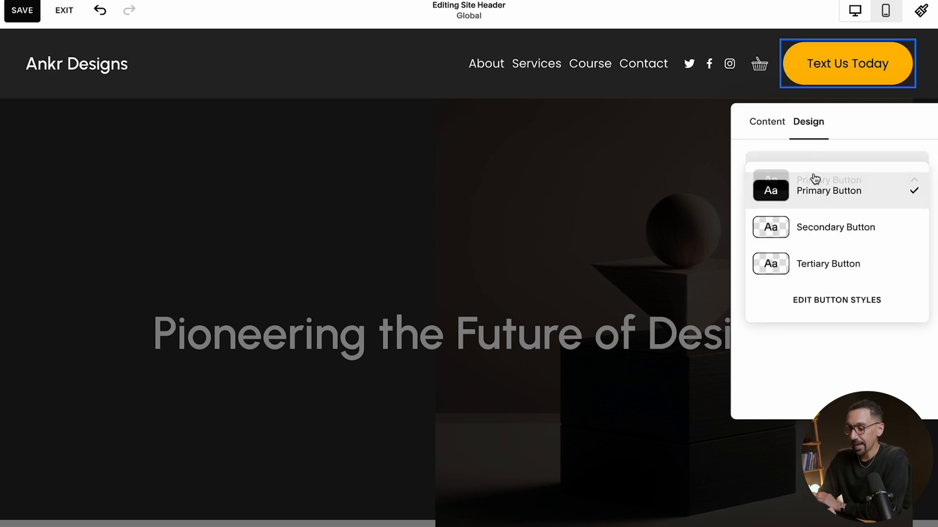
click(817, 236)
click(825, 200)
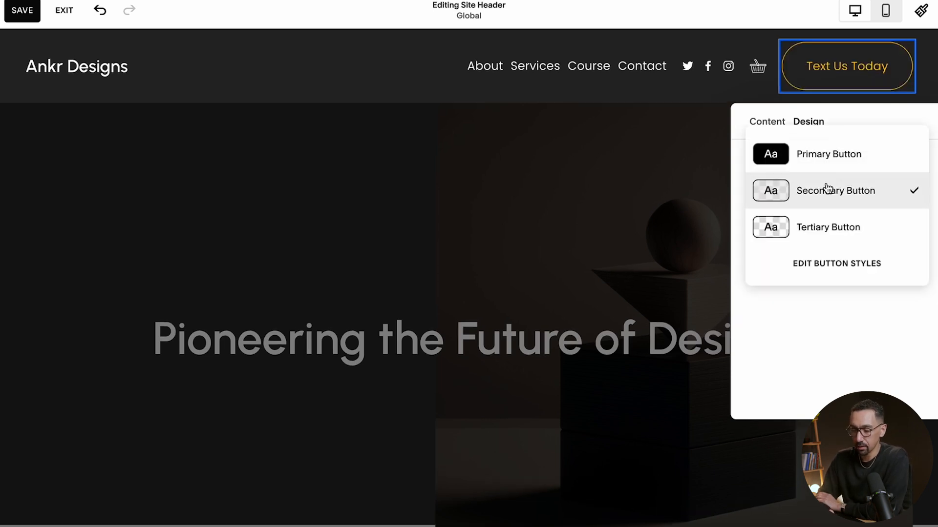
click(815, 228)
click(826, 184)
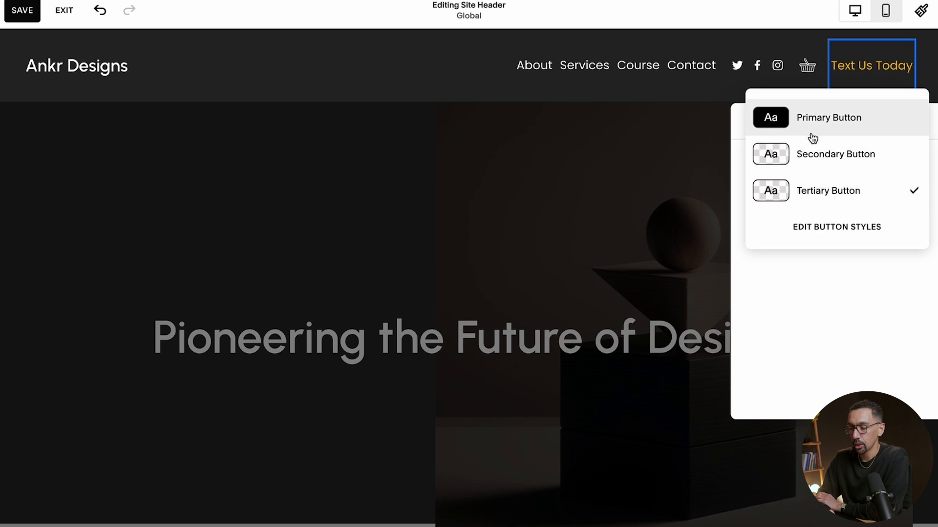
click(813, 128)
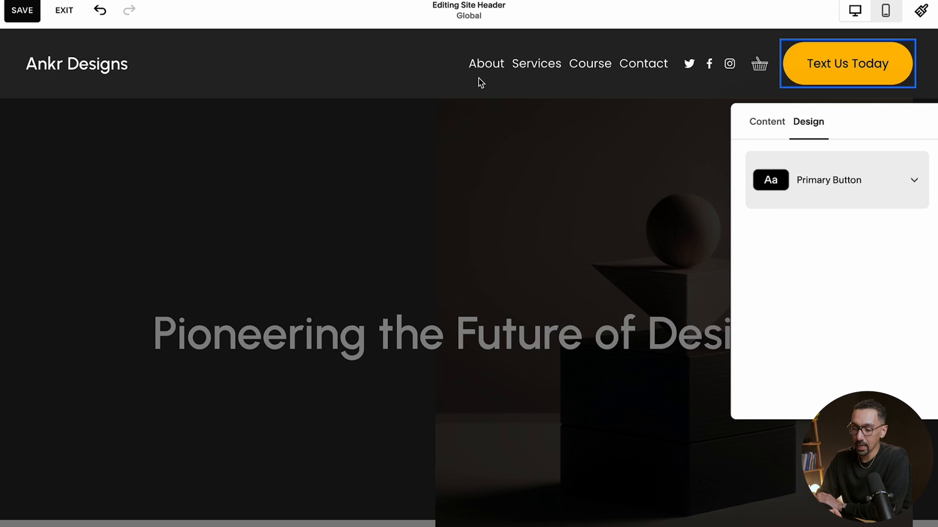
Step: Close the button settings, save the site header changes and exit editing
click(377, 68)
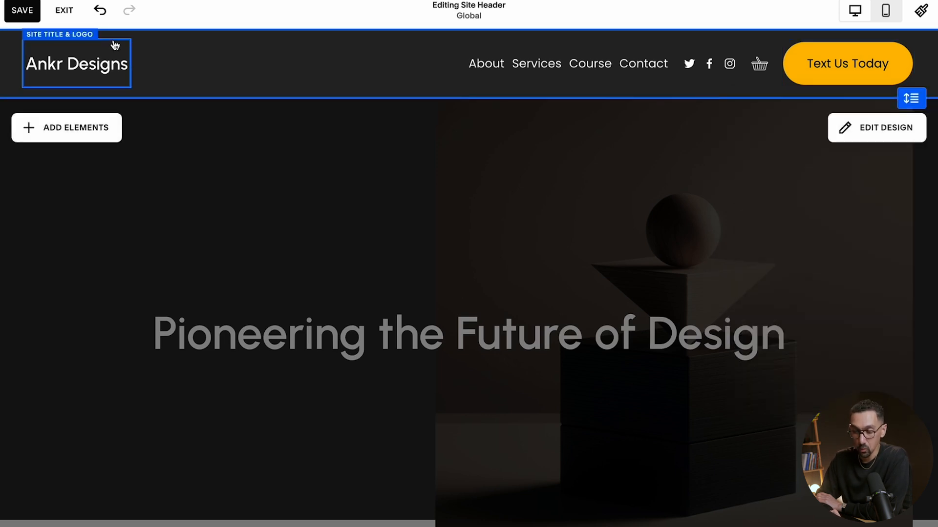
click(24, 11)
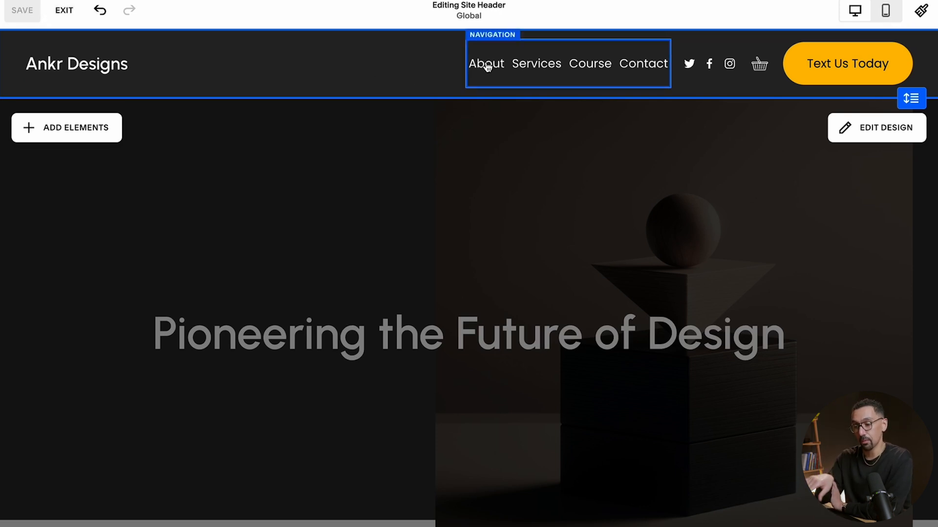
click(65, 12)
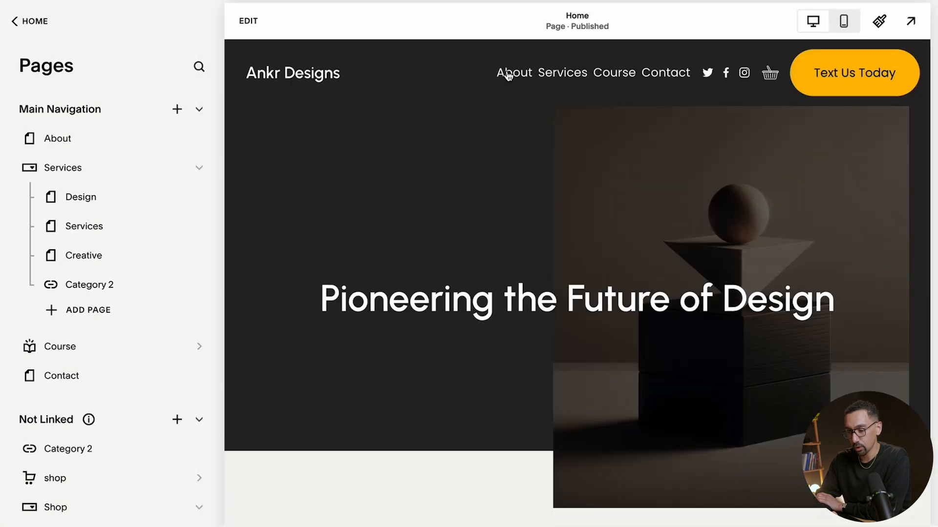
Step: Open aiedu.org in the browser and compare its navigation dropdown menus with the site's own Services dropdown
mouse_move(561, 74)
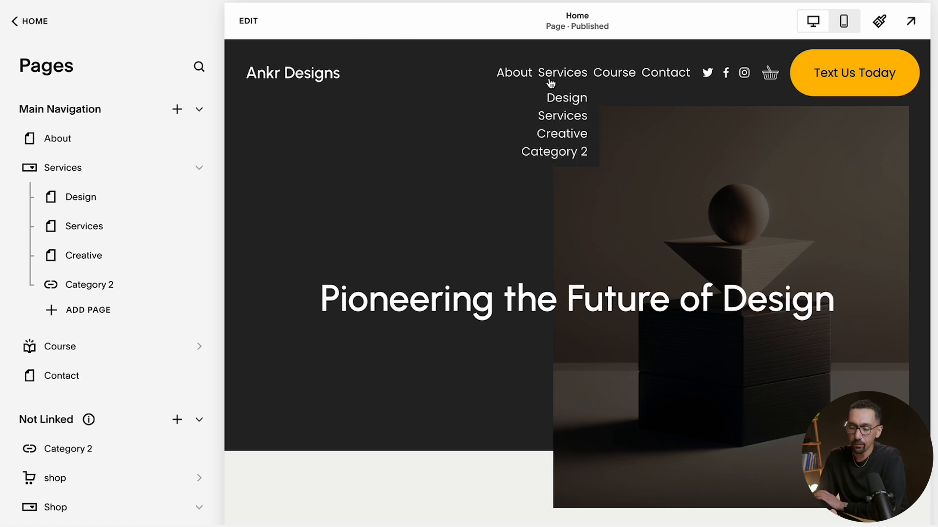
click(570, 112)
key(BackSpace)
key(BackSpace)
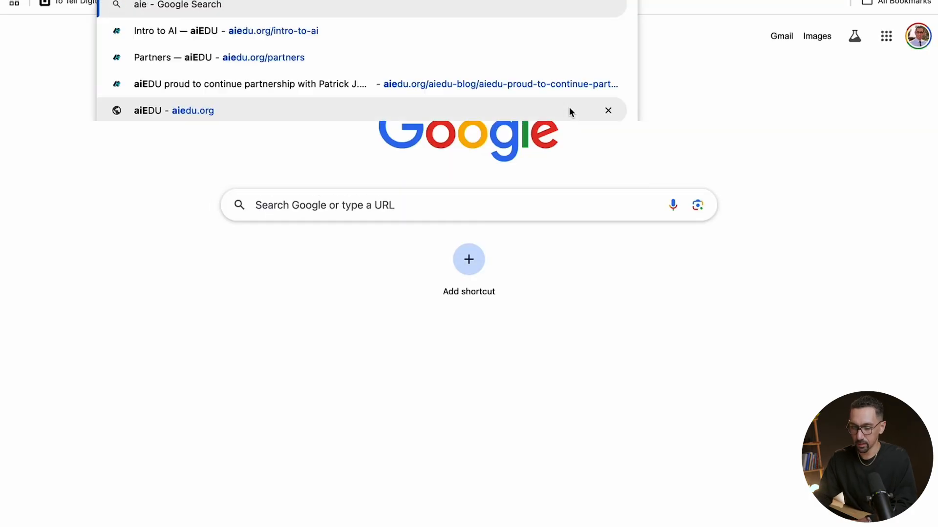
text(du.org)
key(Return)
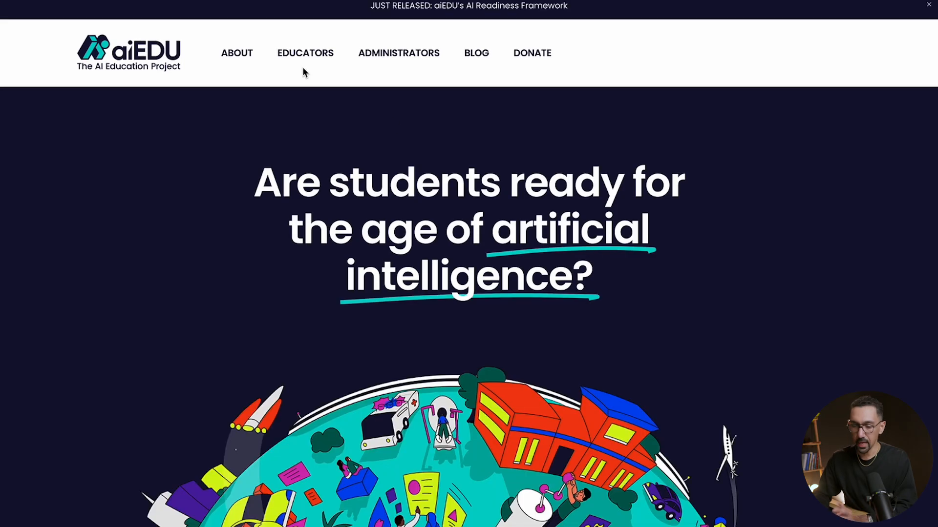
mouse_move(245, 56)
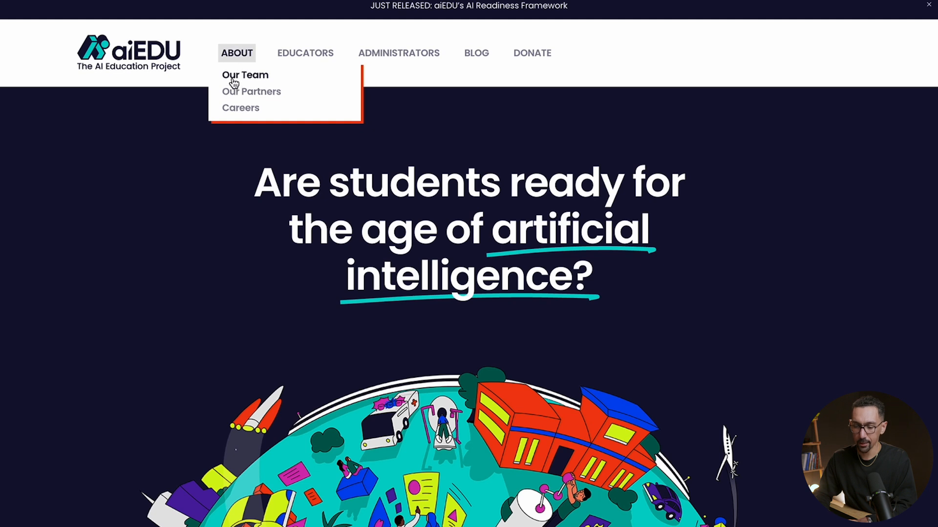
mouse_move(293, 53)
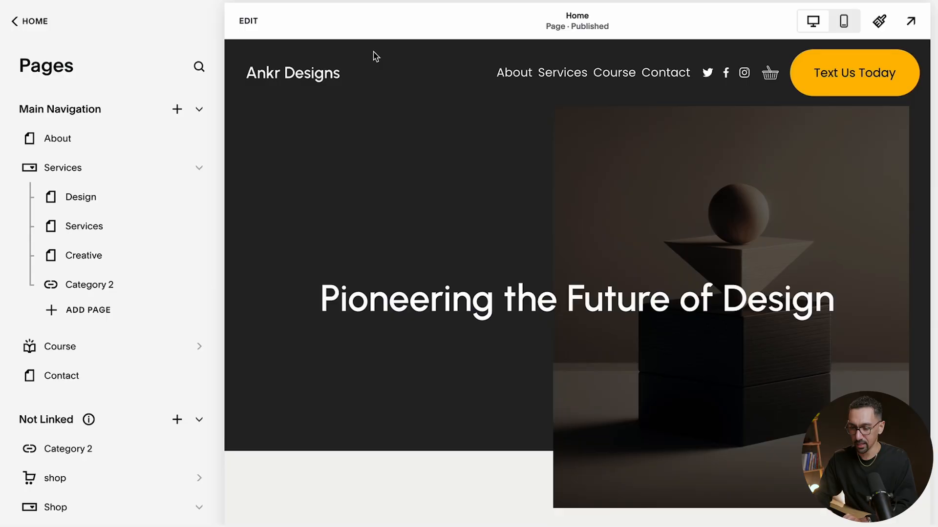
mouse_move(563, 75)
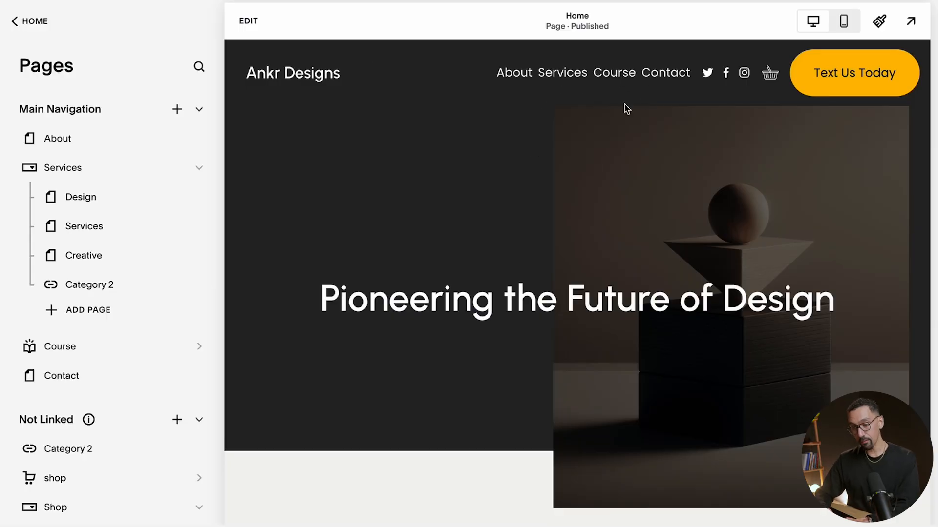
Step: Move the unlinked Category 2 link above About and the shop page above Course in the Main Navigation
mouse_move(74, 450)
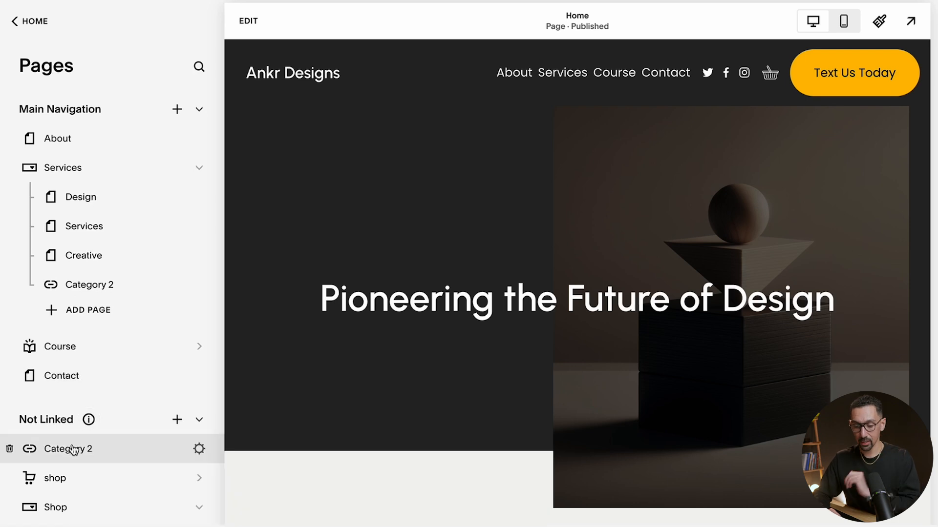
drag(73, 449, 86, 144)
drag(54, 478, 39, 374)
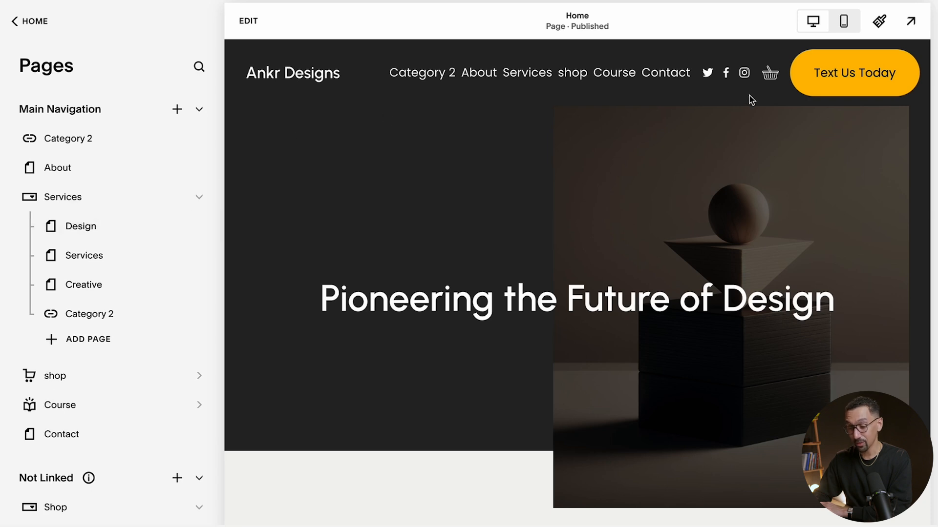
Step: Take Design out of the Services folder, move About to Not Linked and put Design in the unlinked Shop folder
drag(98, 226, 90, 186)
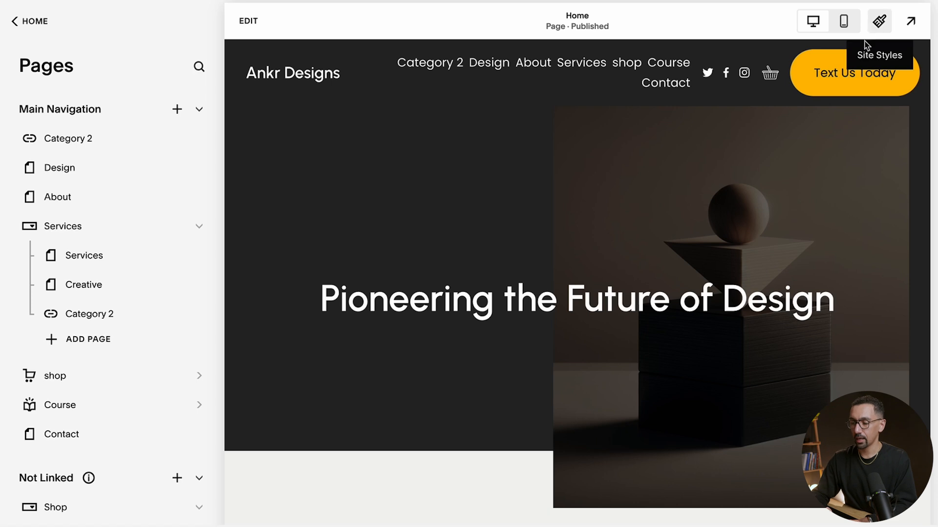
drag(57, 197, 51, 398)
drag(59, 89, 54, 438)
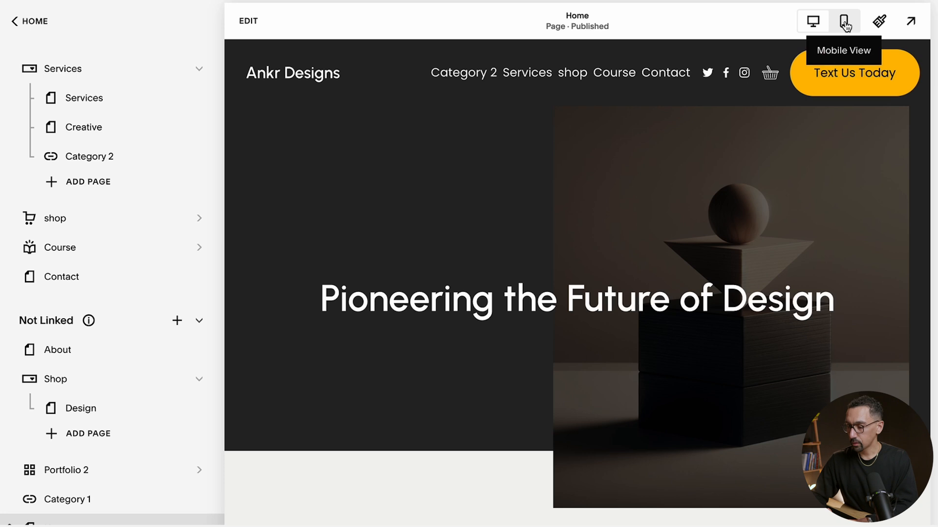
Step: Set the site header's color style to Solid using a theme instead of individual colors, and save the header
click(252, 23)
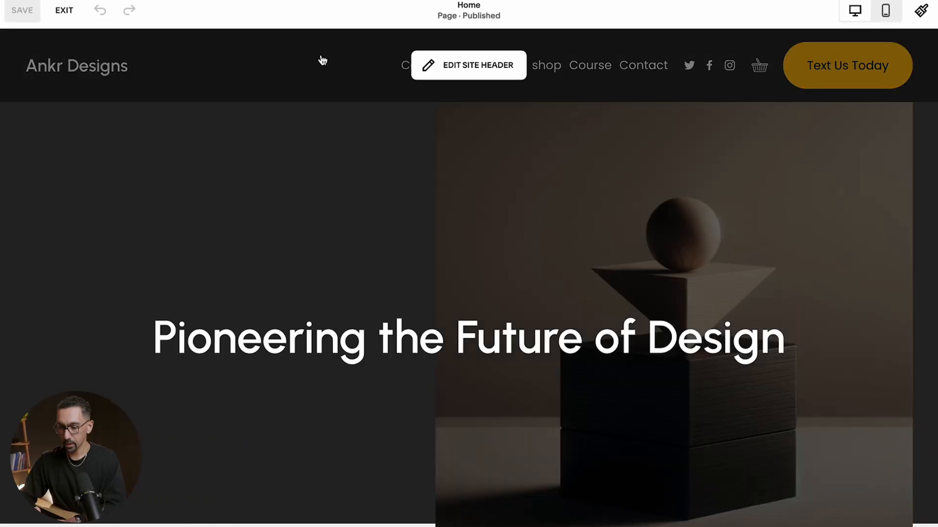
click(443, 65)
click(869, 136)
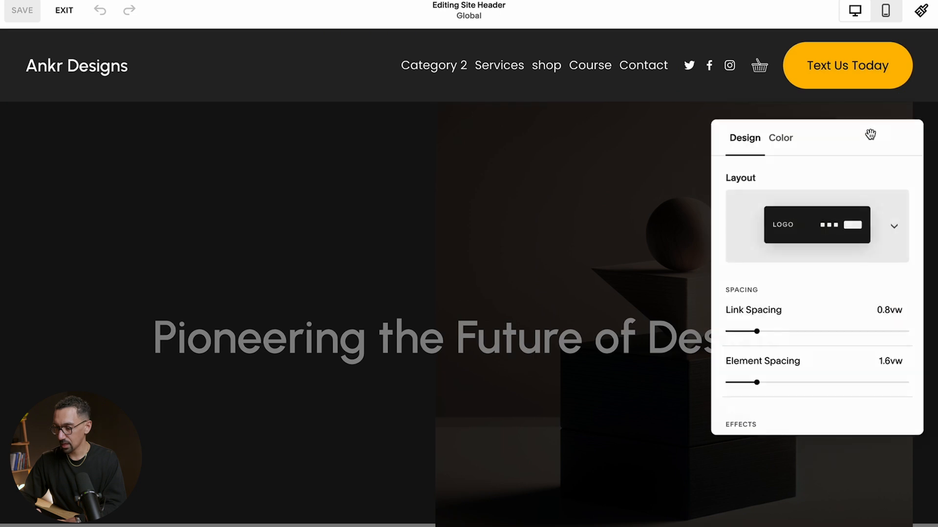
click(778, 138)
click(814, 205)
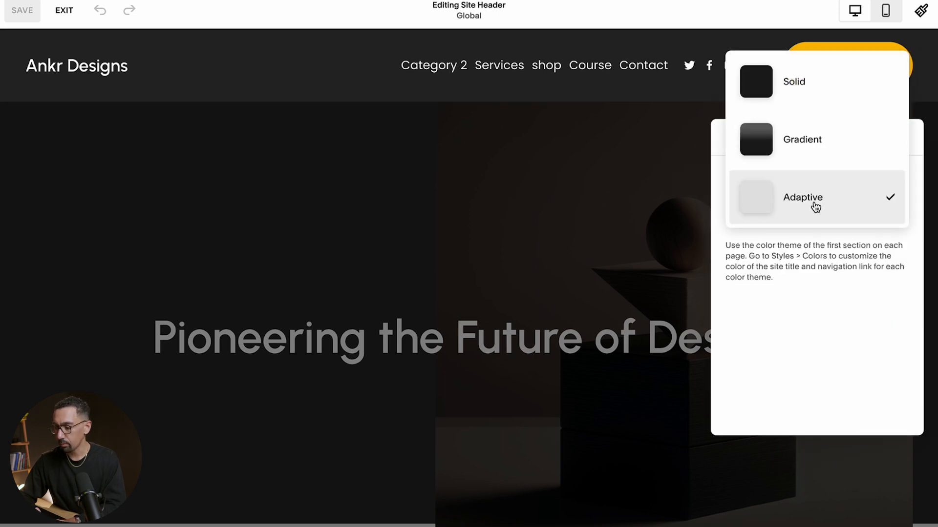
click(801, 97)
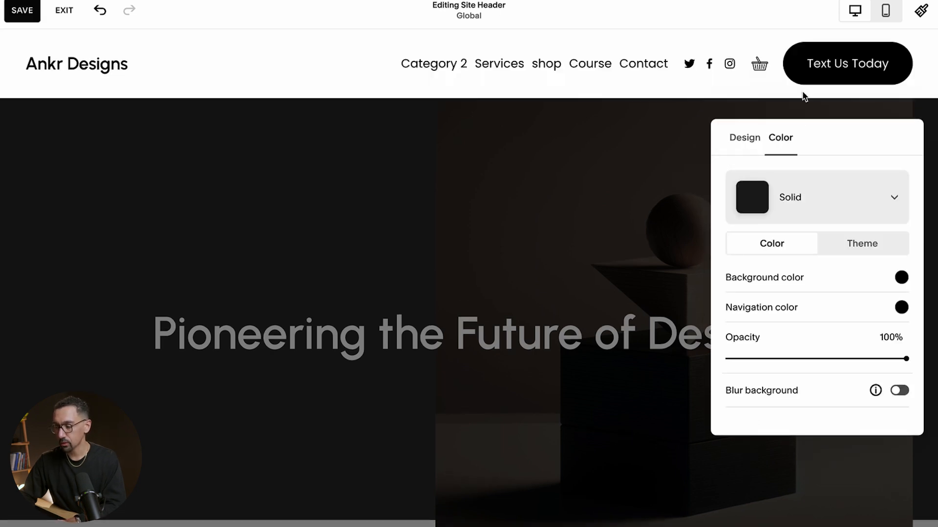
click(851, 249)
click(485, 223)
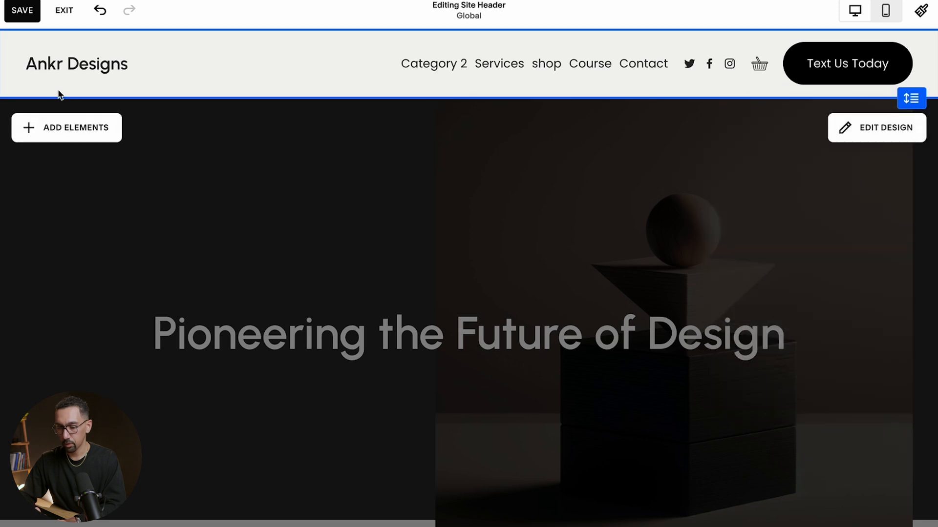
click(22, 10)
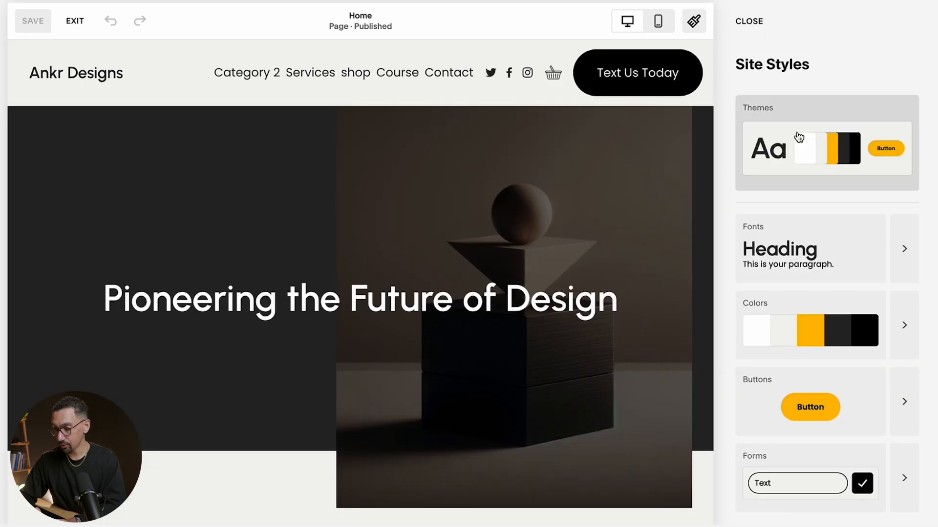
Step: In Site Styles, edit the header's Light 2 color theme, try amber for Navigation Links, and set them to black
click(906, 325)
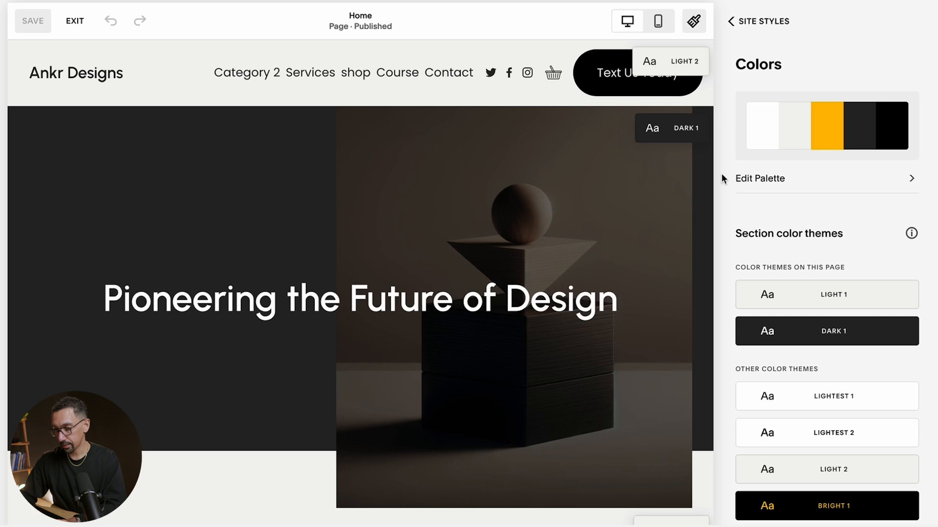
click(700, 68)
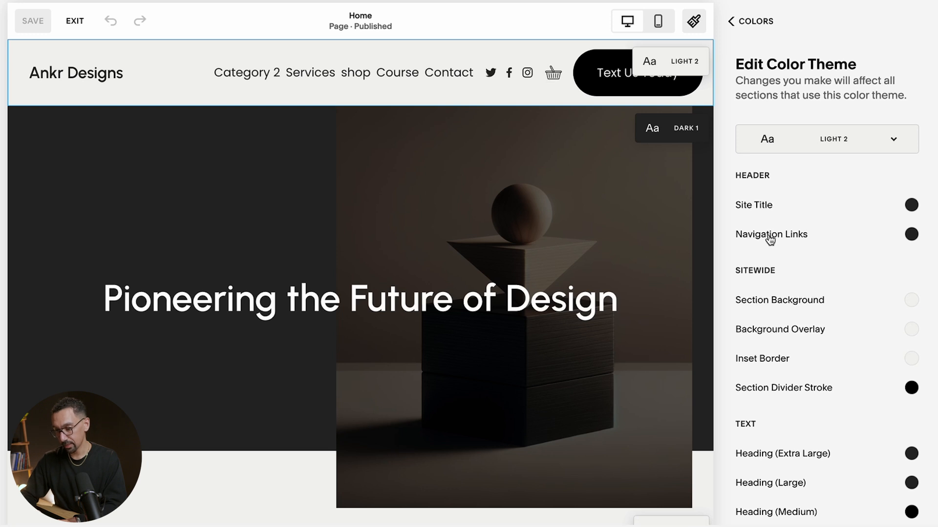
click(909, 237)
click(836, 209)
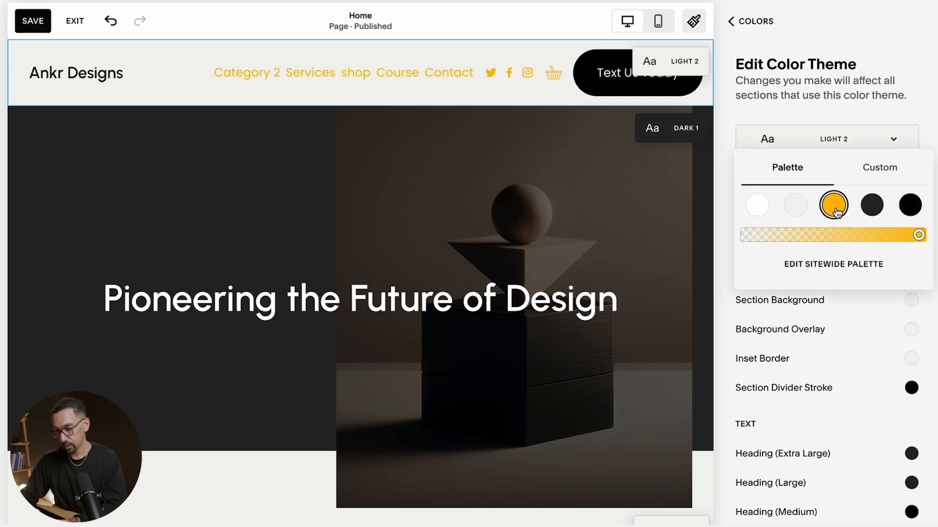
click(872, 206)
click(912, 208)
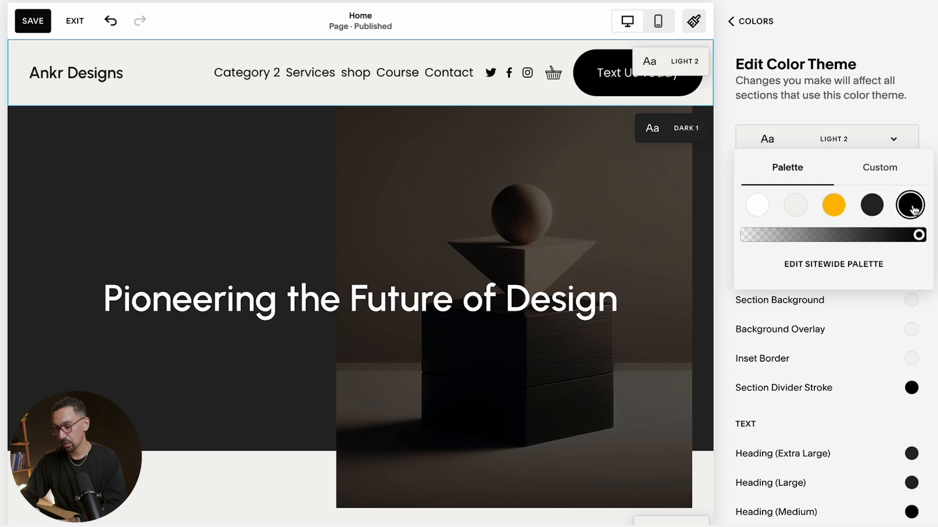
click(877, 209)
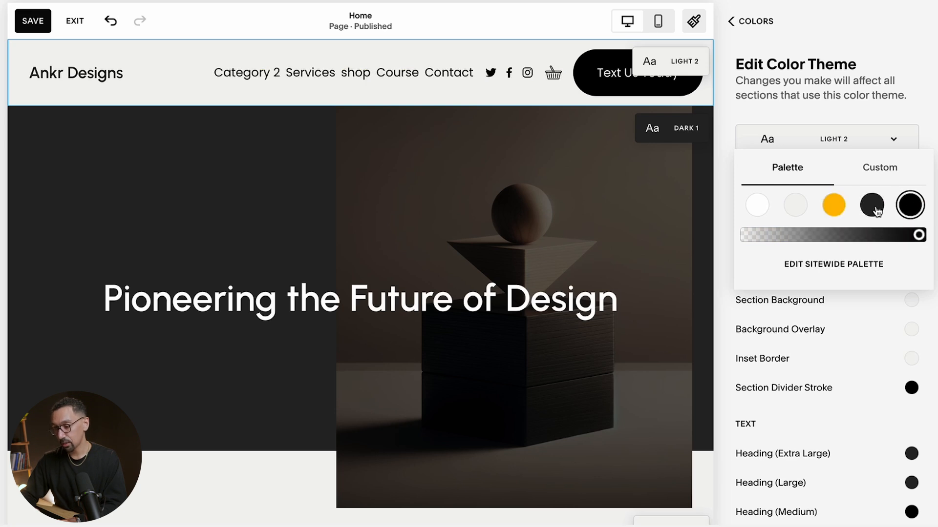
click(912, 208)
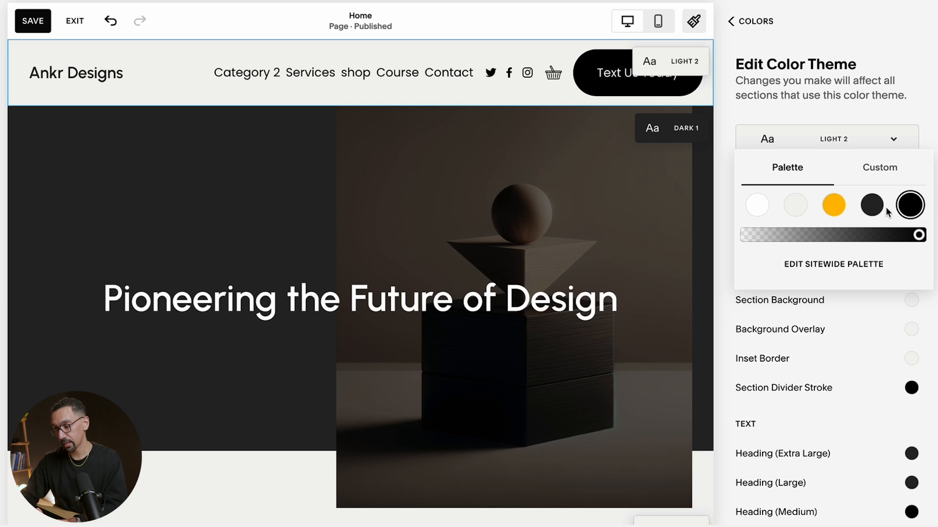
click(870, 70)
Step: Set the Site Title color in the Light 2 theme to the palette's black
click(909, 204)
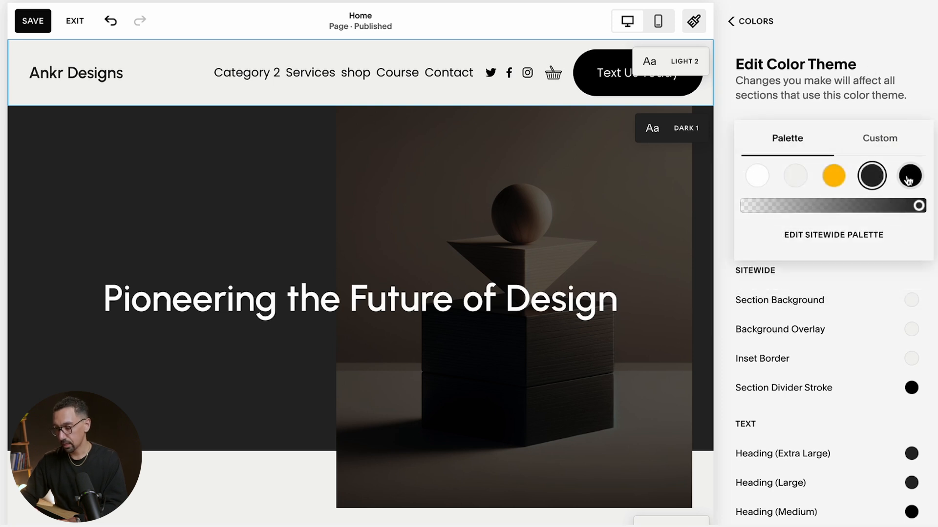
click(908, 180)
click(874, 61)
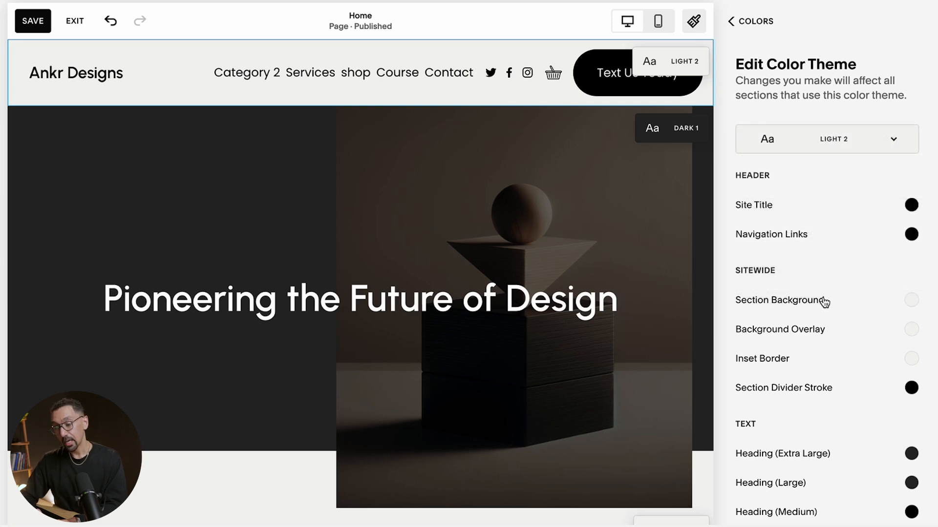
Step: Set the Primary Button Background color in the Light 2 theme to the palette's dark gray
scroll(814, 303, down, 5)
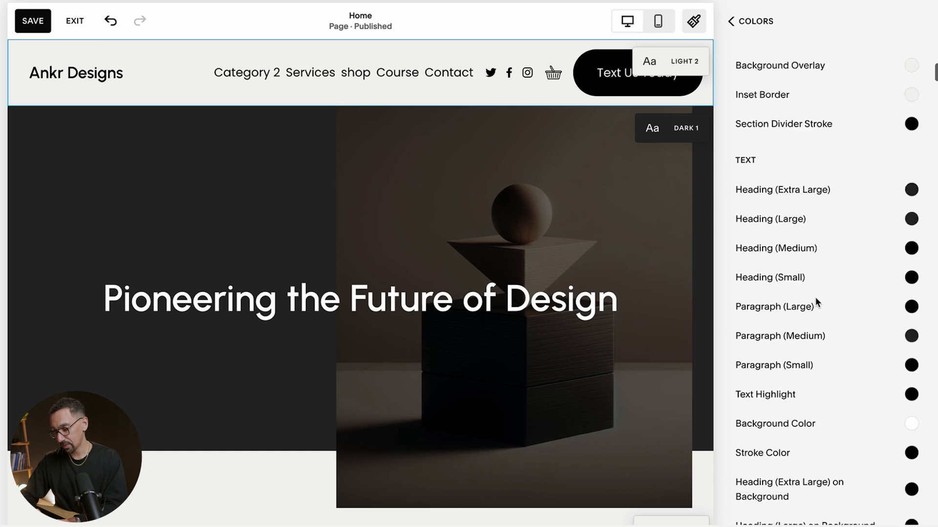
scroll(815, 302, down, 9)
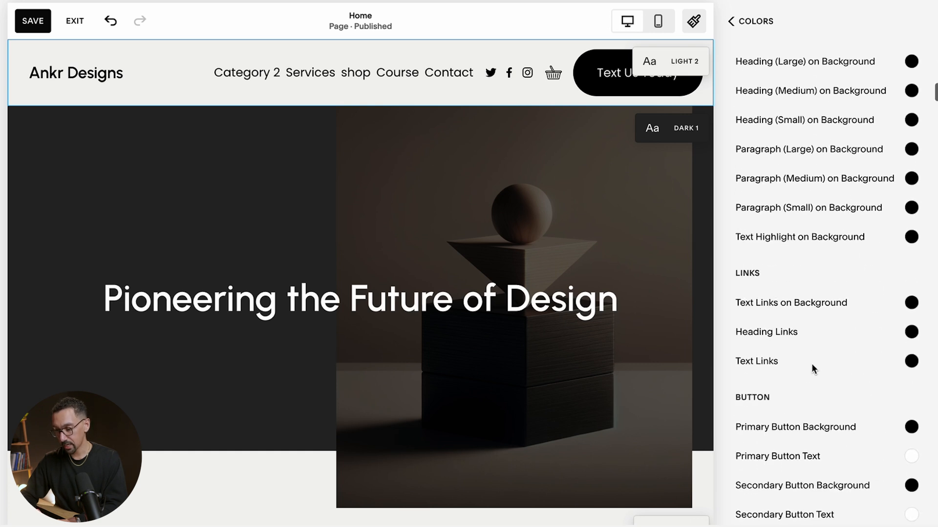
scroll(814, 368, down, 3)
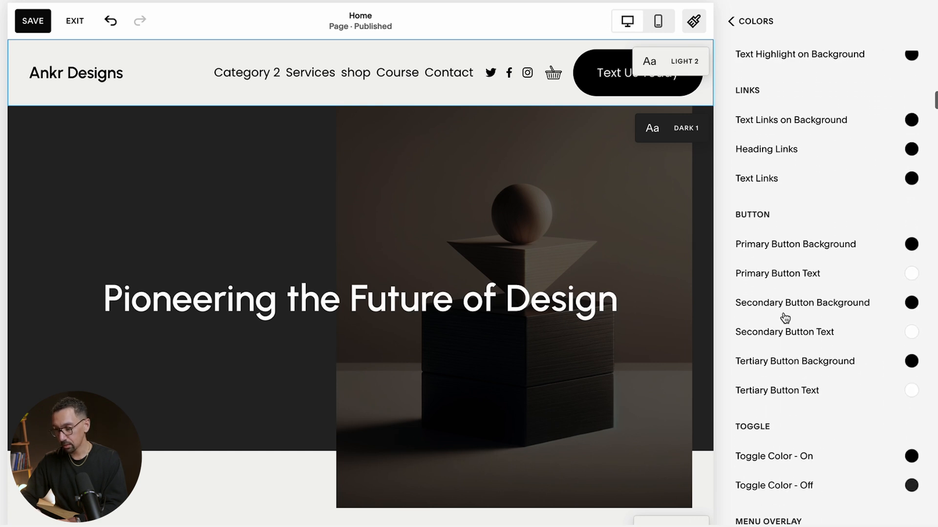
click(912, 245)
click(874, 218)
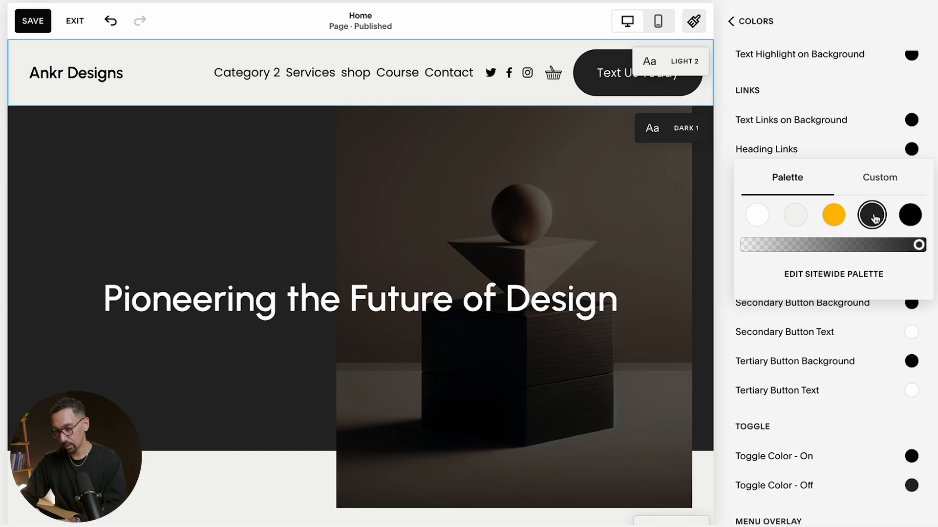
Step: Try amber, off-white and white for the Light 2 theme's Primary Button Background, set it to black, and close Site Styles
click(835, 221)
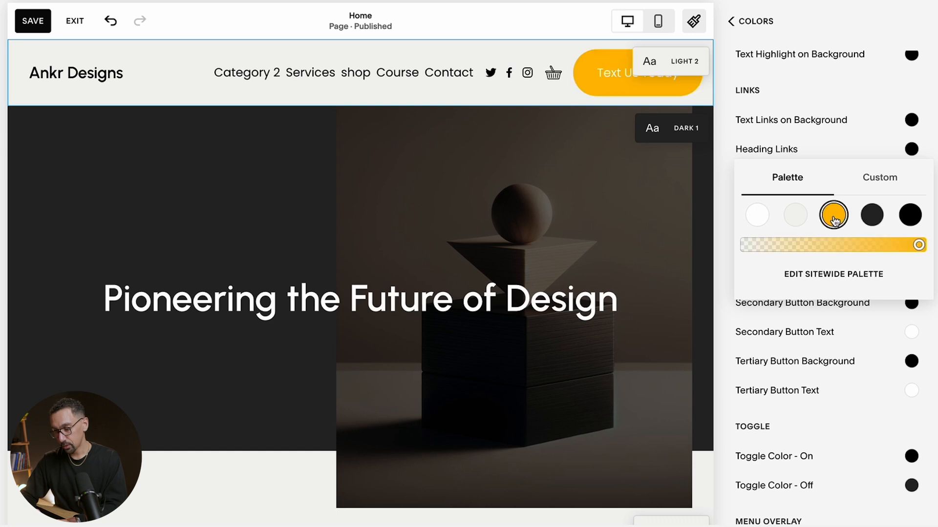
click(795, 216)
click(752, 216)
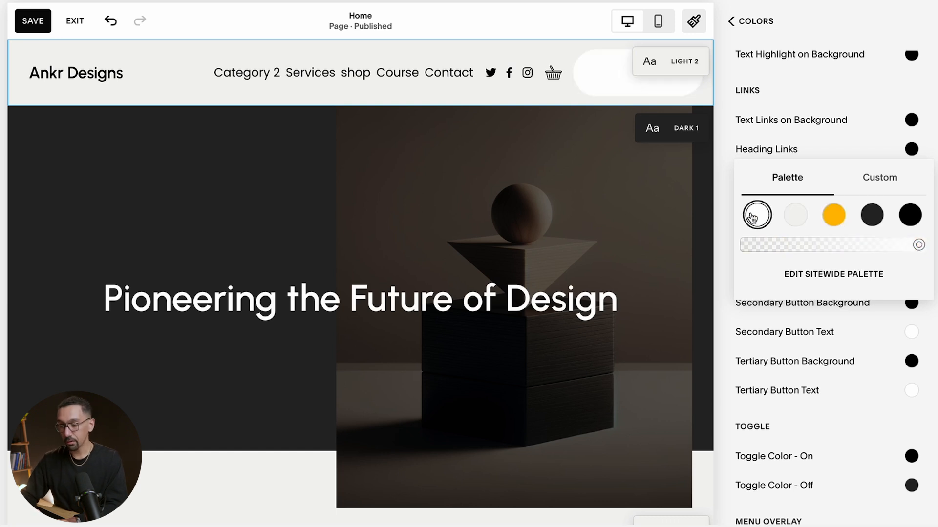
click(917, 221)
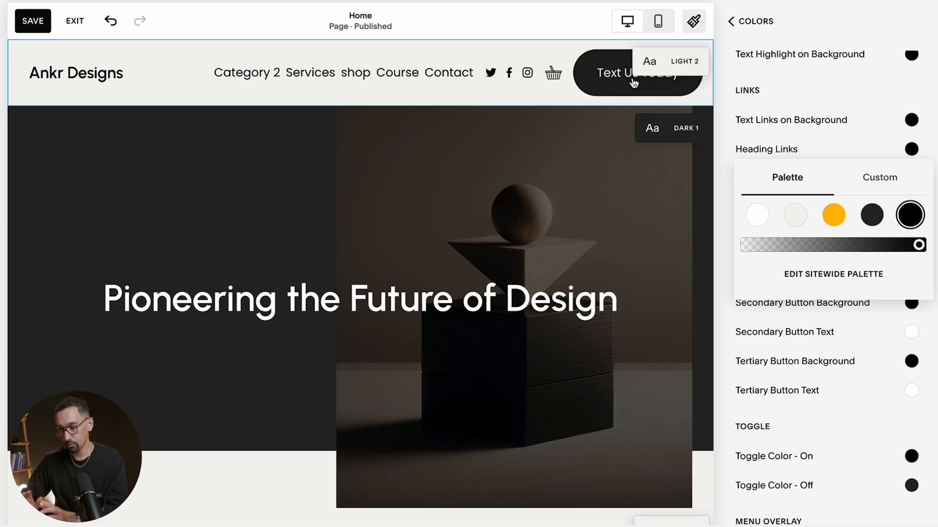
click(696, 29)
click(695, 22)
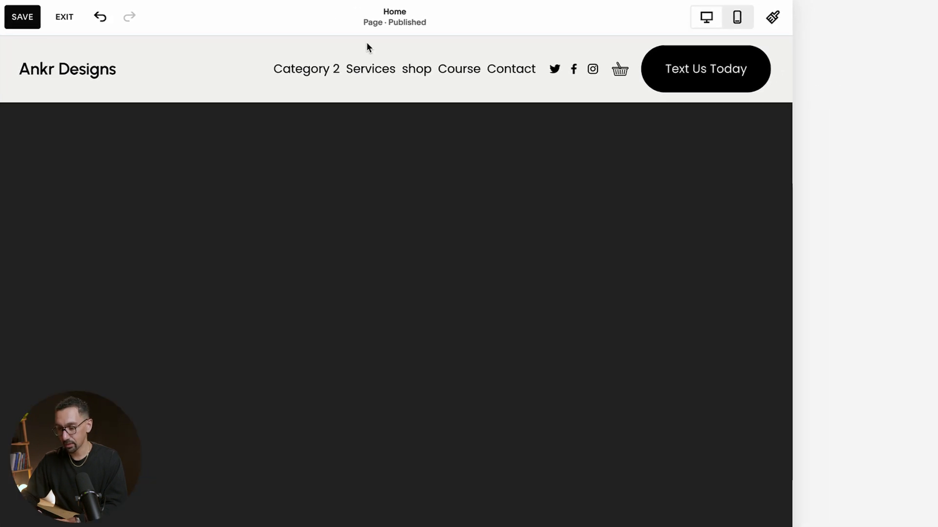
Step: Set the site header's color style to Adaptive and leave header editing
click(469, 65)
click(863, 130)
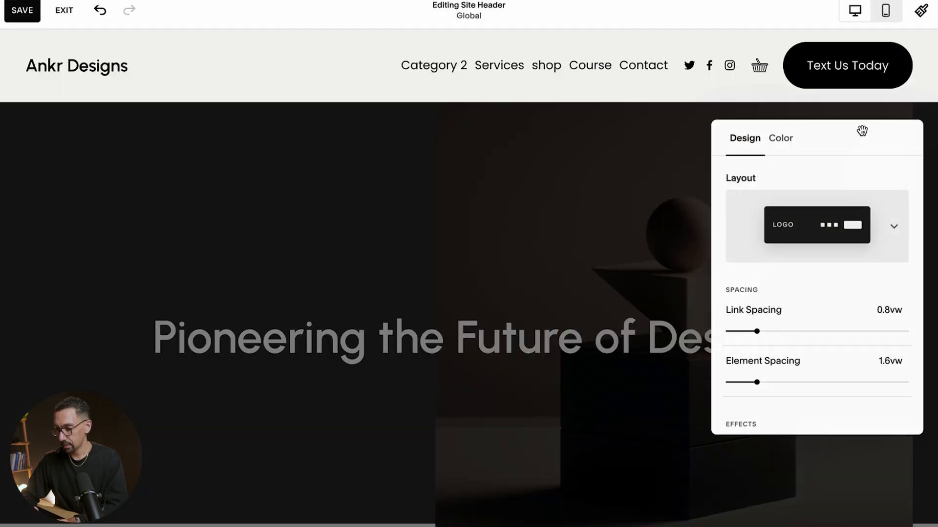
click(780, 139)
click(793, 242)
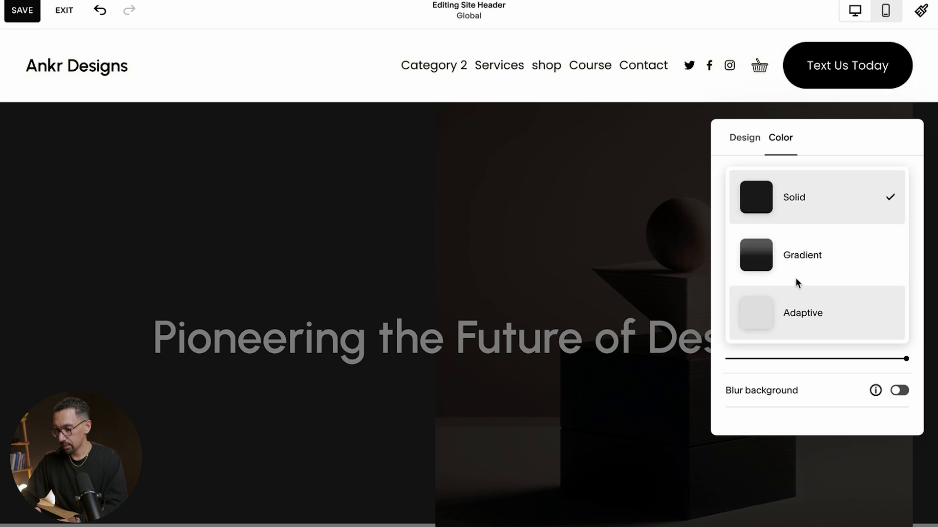
click(798, 289)
click(550, 203)
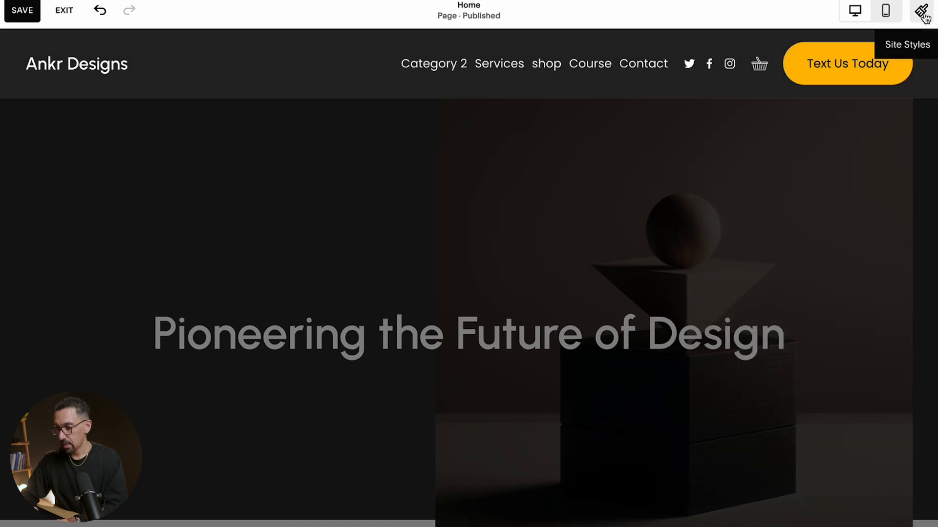
Step: In Site Styles, edit the Dark 1 color theme, try amber and off-white for Navigation Links, and set them to white
click(920, 11)
click(904, 315)
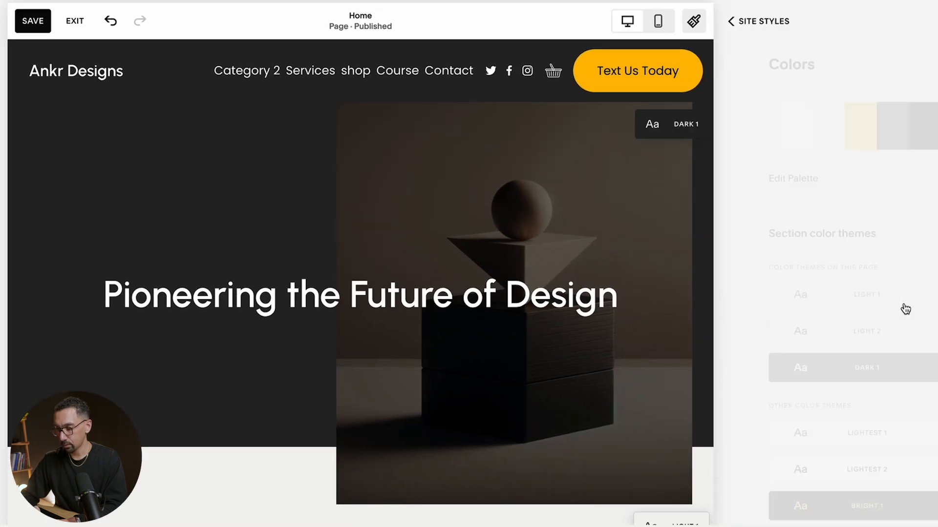
scroll(867, 369, down, 2)
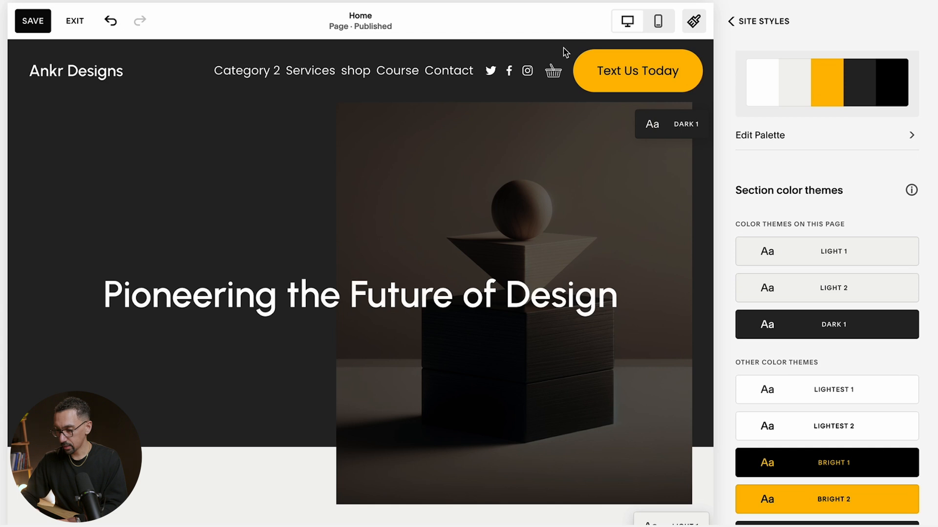
mouse_move(838, 339)
click(901, 327)
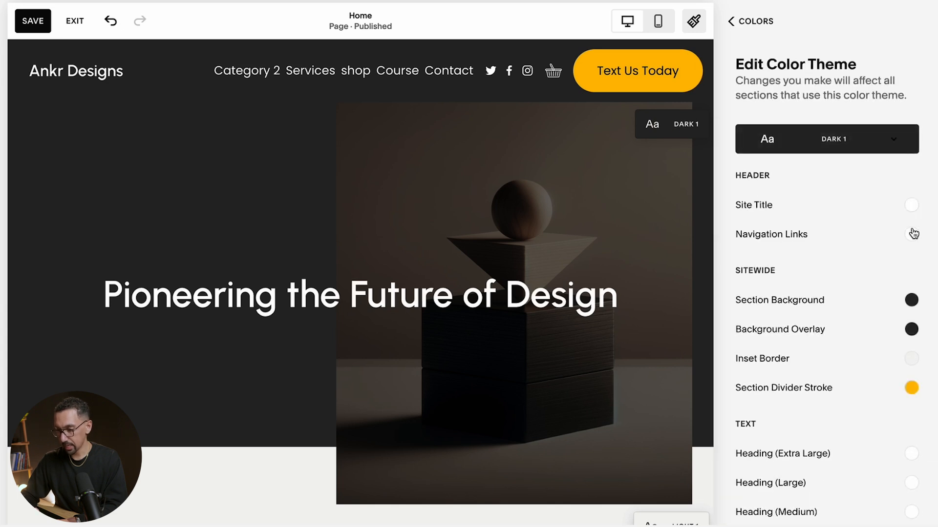
click(913, 235)
click(833, 205)
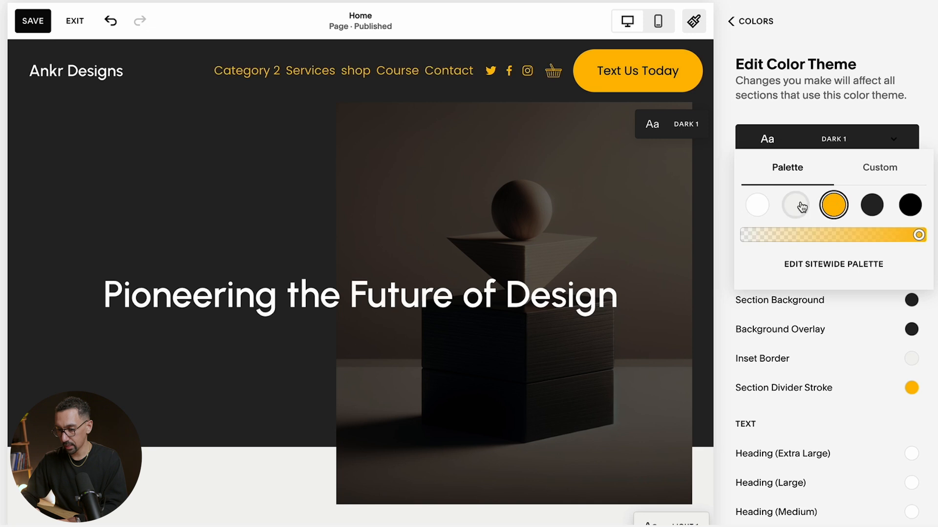
click(801, 205)
click(758, 204)
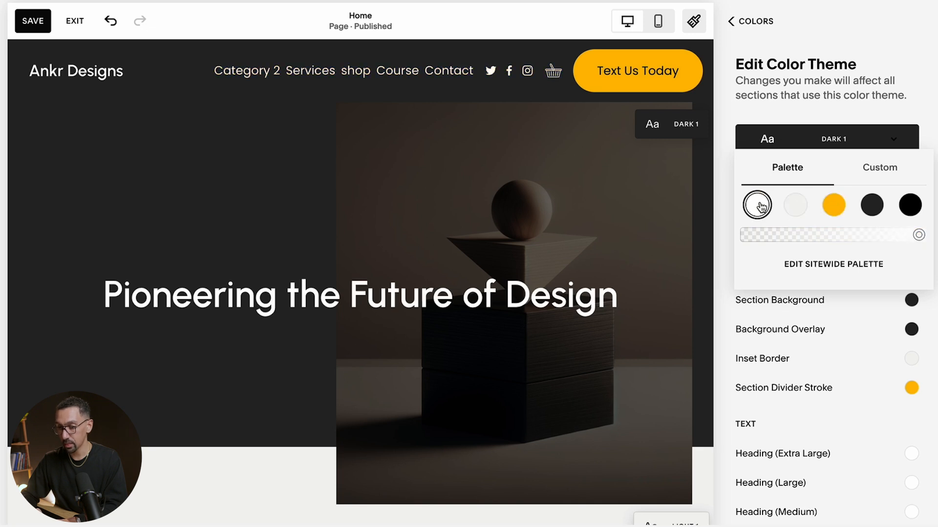
click(865, 78)
Step: Set the Primary Button Background in the Dark 1 theme to white after trying the palette's dark gray and black
scroll(854, 122, down, 10)
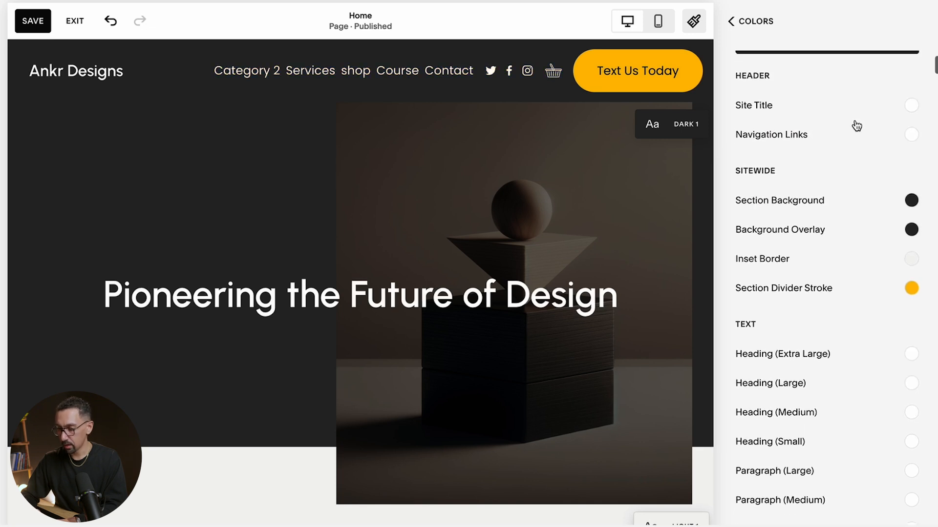
scroll(835, 265, down, 6)
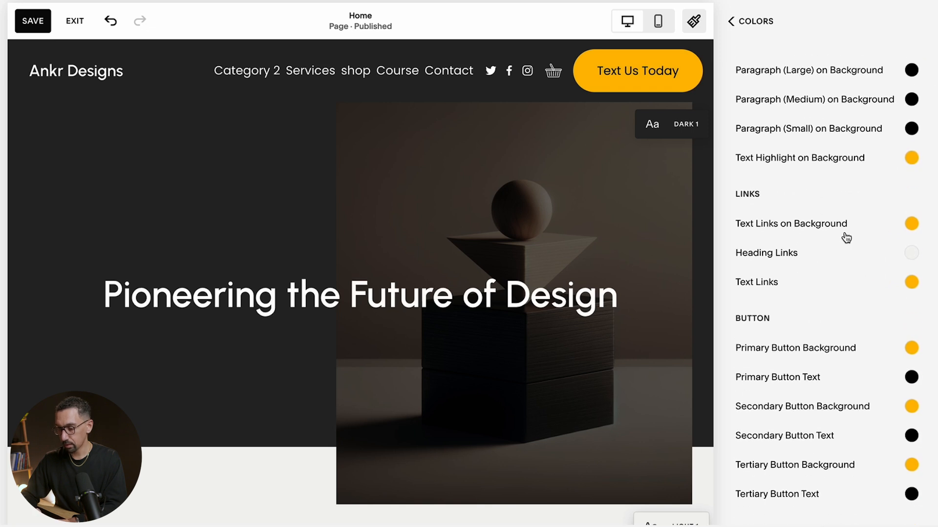
scroll(790, 340, down, 2)
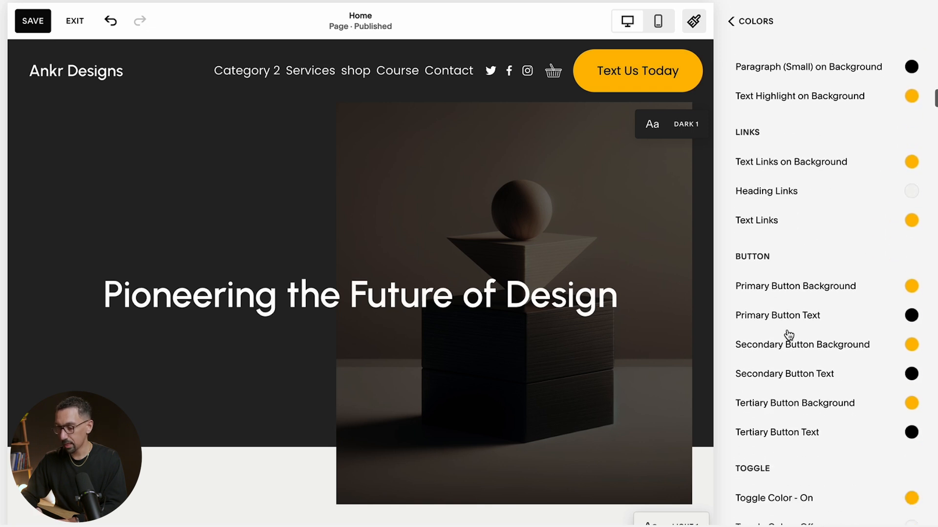
click(911, 286)
click(872, 257)
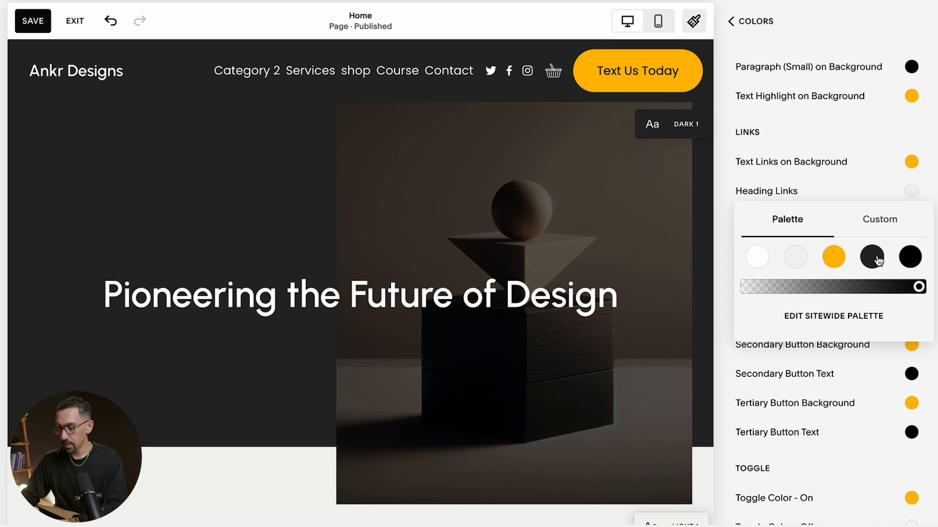
click(758, 257)
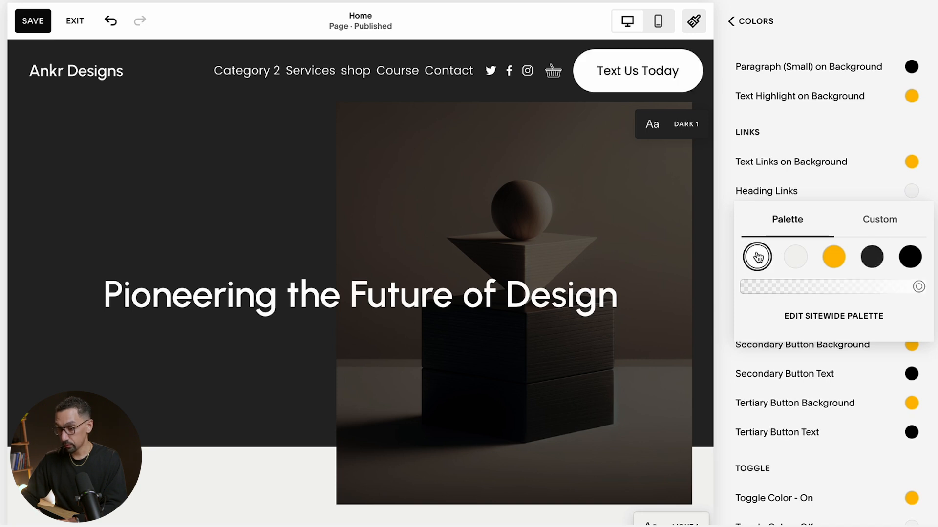
click(908, 261)
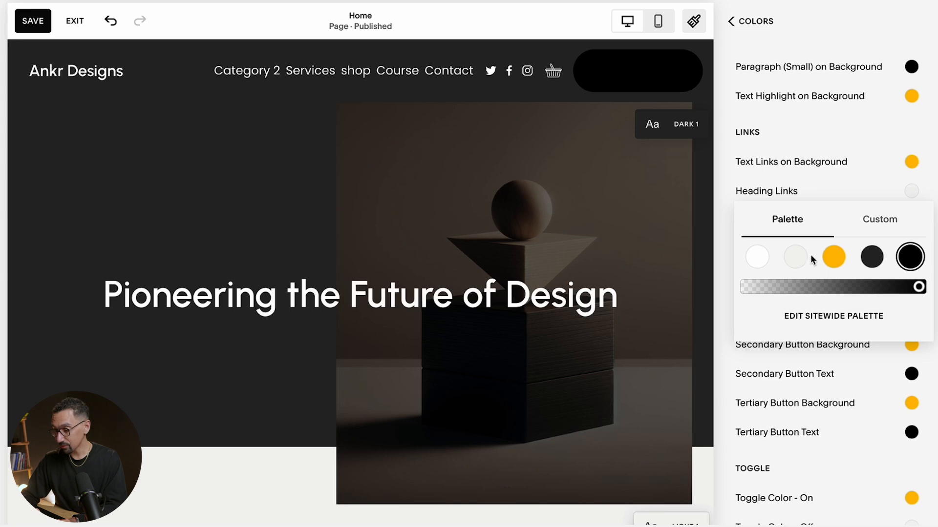
click(755, 258)
click(727, 258)
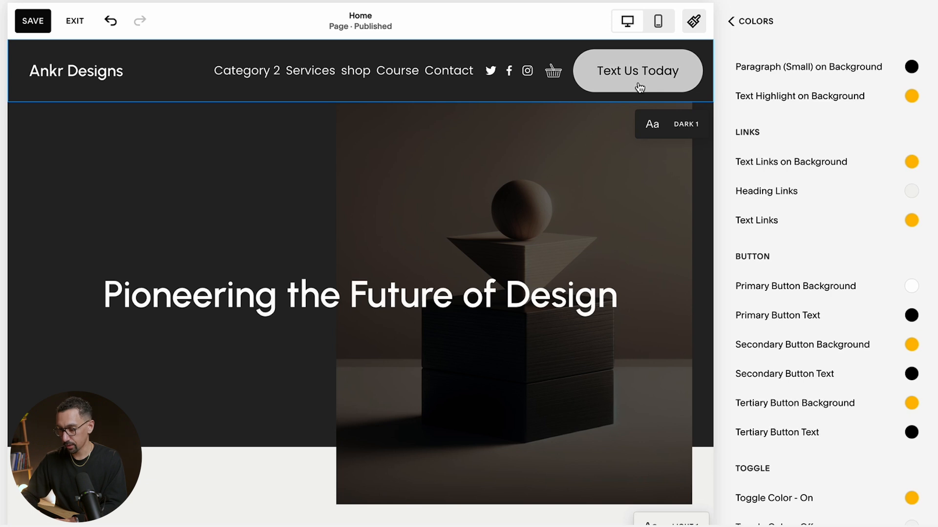
Step: Try black for the Menu Overlay Background in the header's Dark 1 theme and check it against the Services submenu
mouse_move(309, 74)
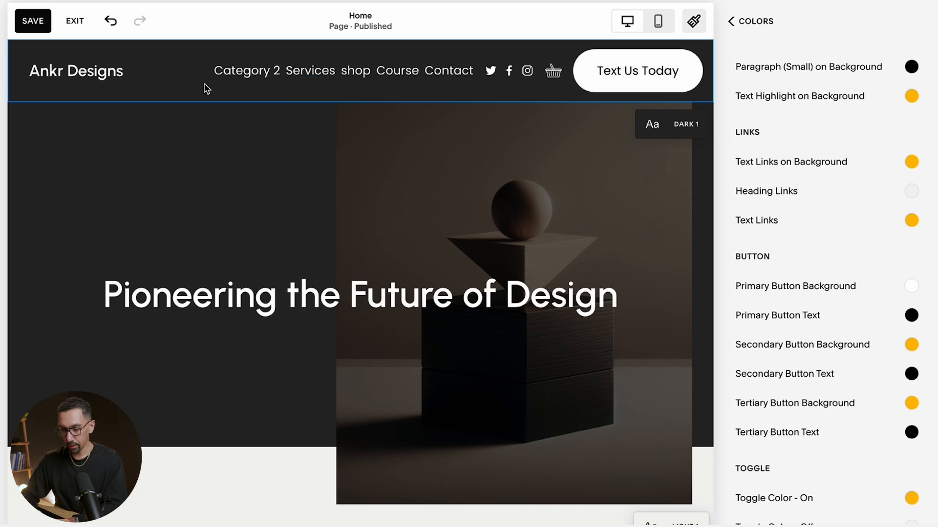
click(190, 88)
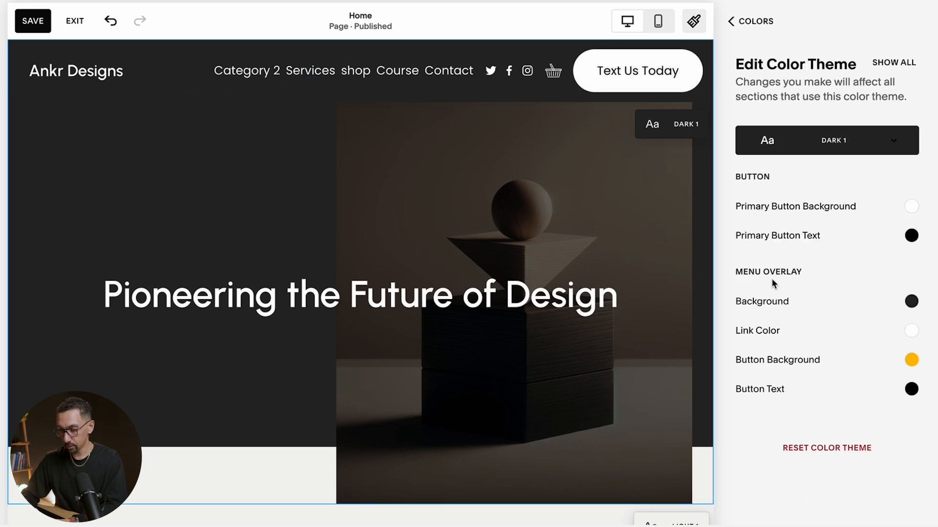
click(911, 302)
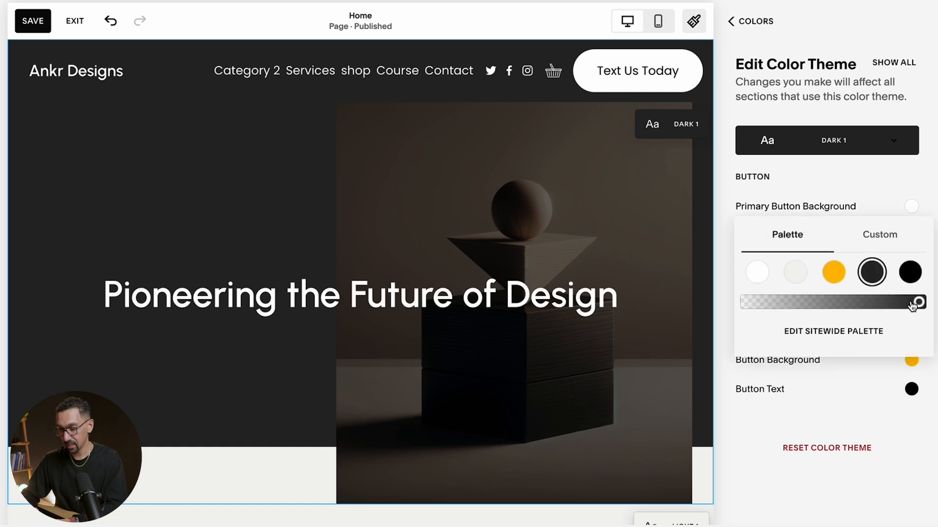
click(912, 273)
mouse_move(297, 74)
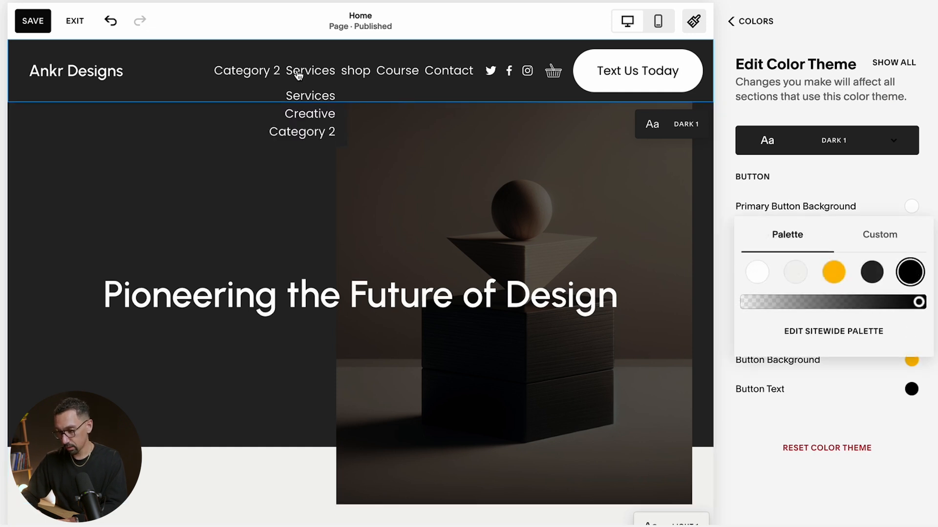
click(754, 499)
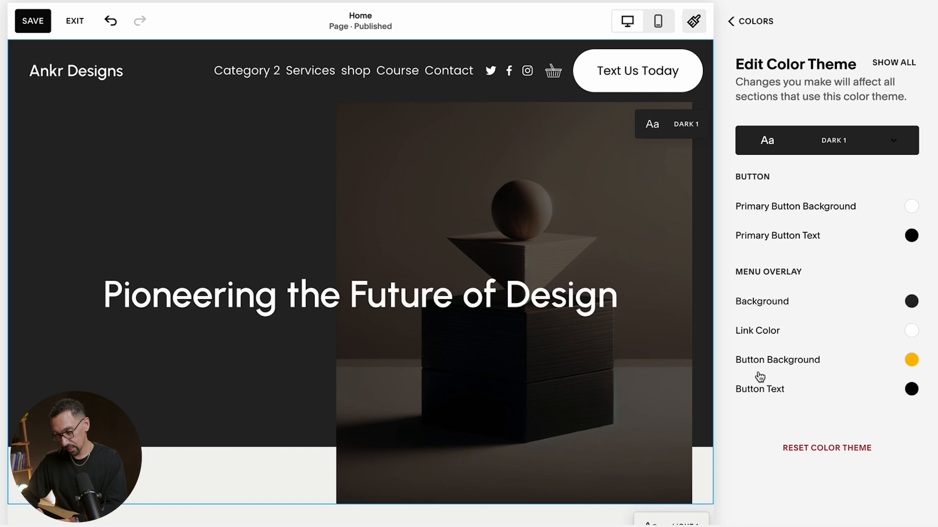
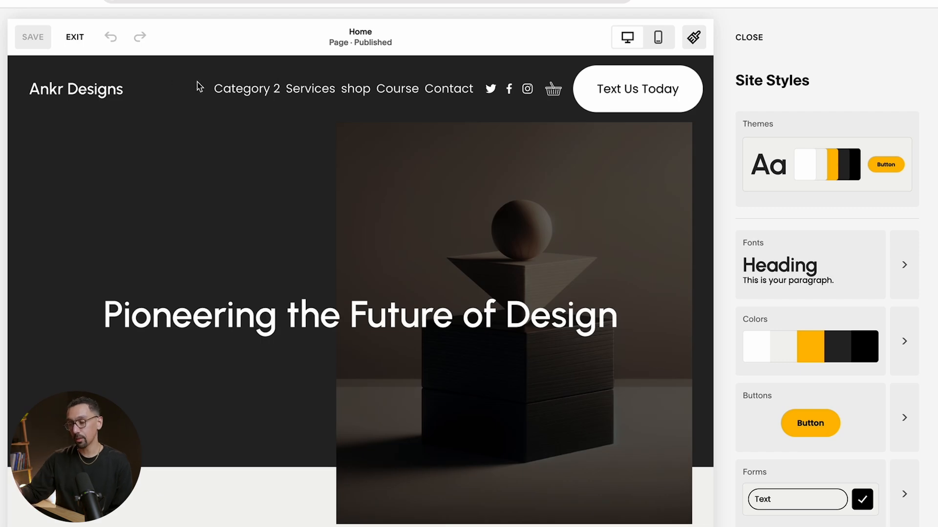
Step: Try amber and black for the Section Background in the Dark 1 theme, and return it to the palette's dark gray
click(904, 341)
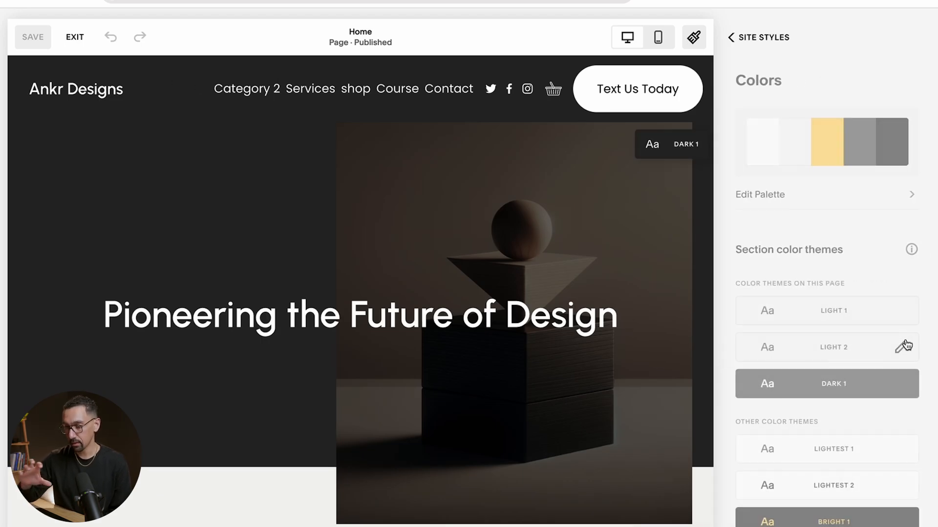
click(901, 384)
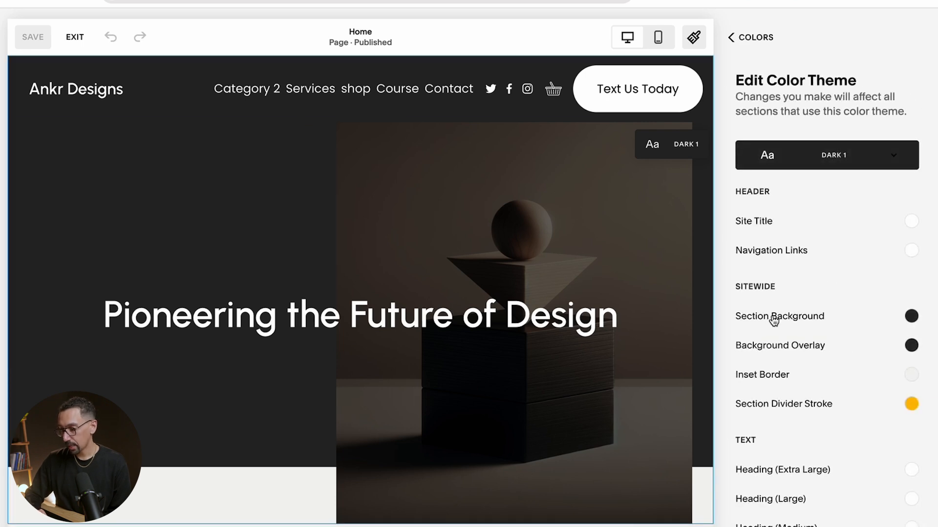
click(910, 317)
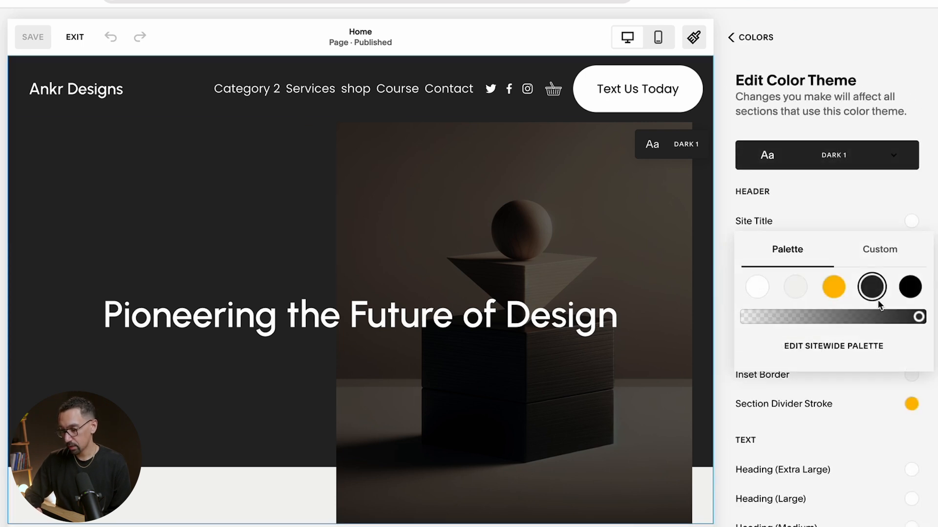
click(836, 290)
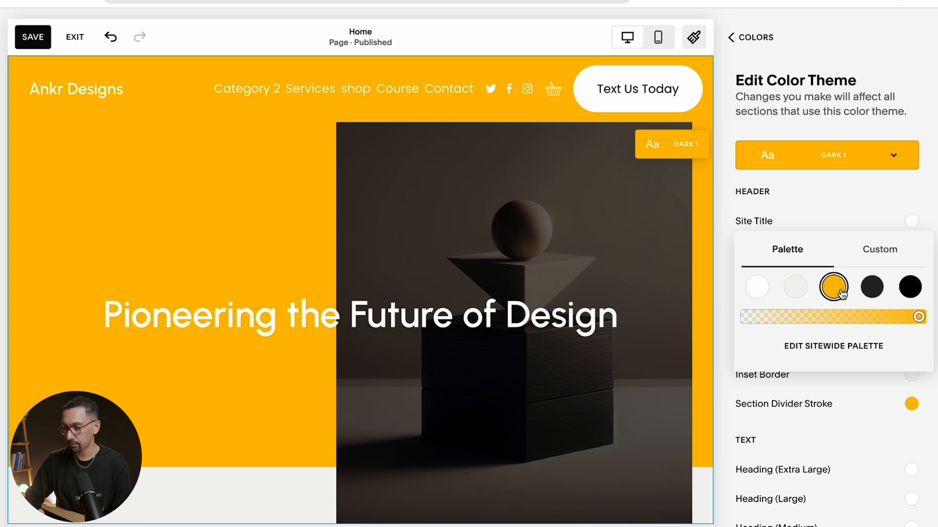
click(876, 291)
click(909, 288)
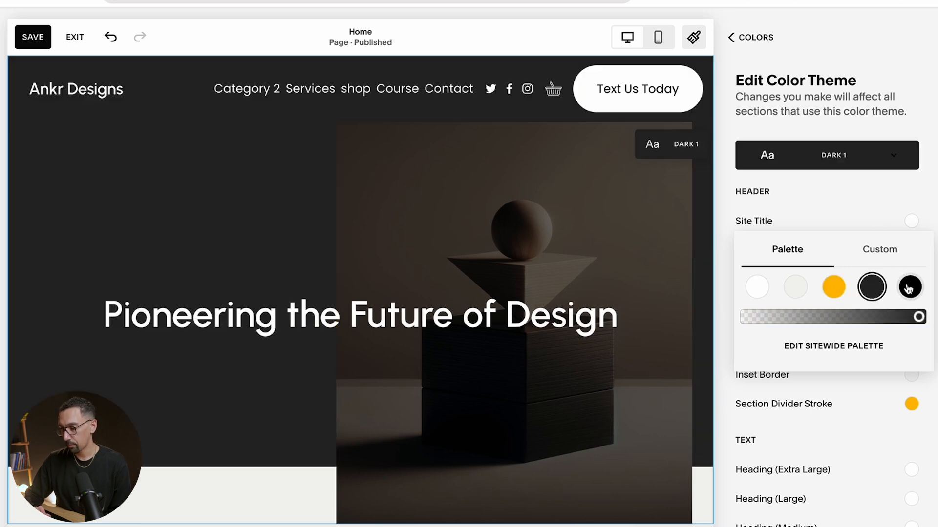
click(875, 292)
click(854, 75)
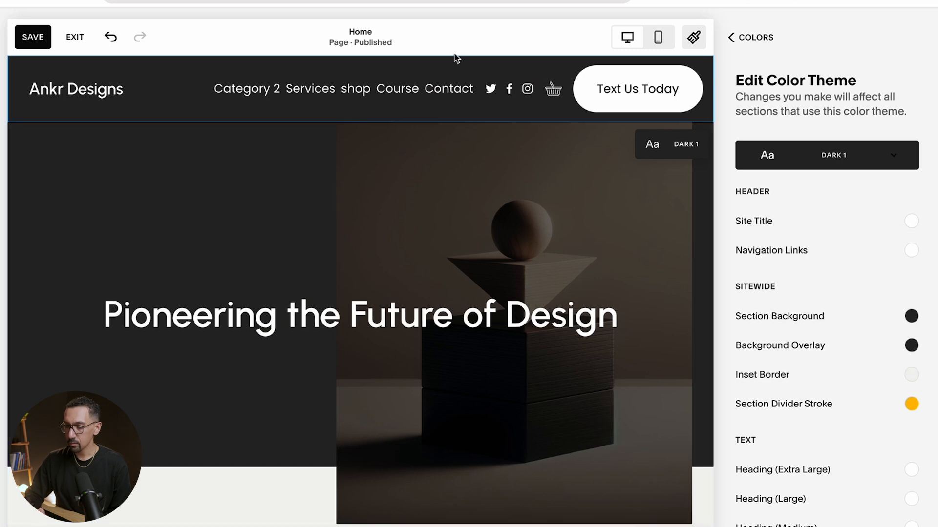
Step: Go from the color themes to the font style assignments and set the Site Title's style to Custom
mouse_move(333, 98)
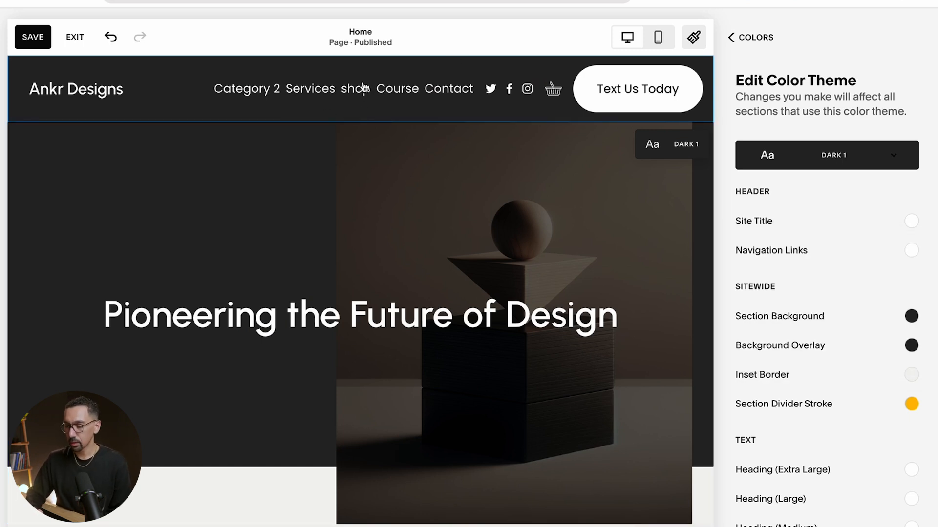
click(731, 37)
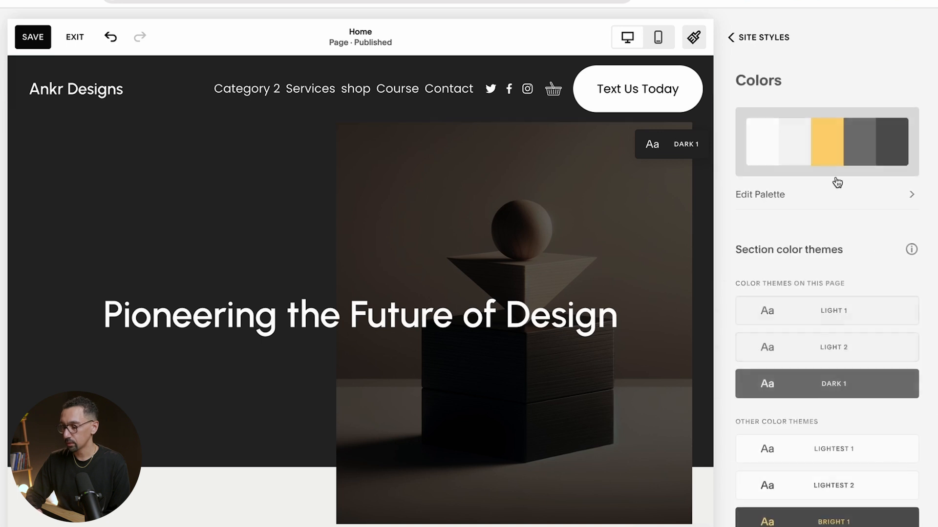
click(766, 38)
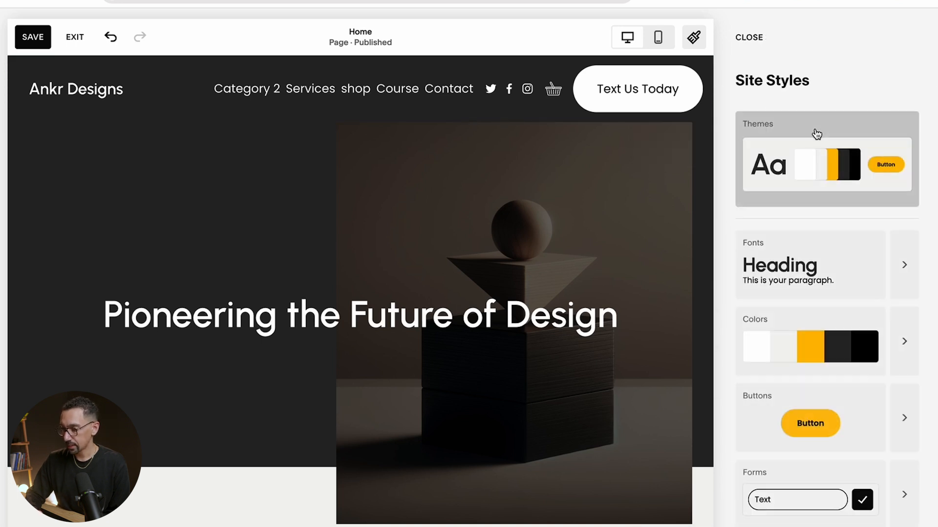
click(903, 263)
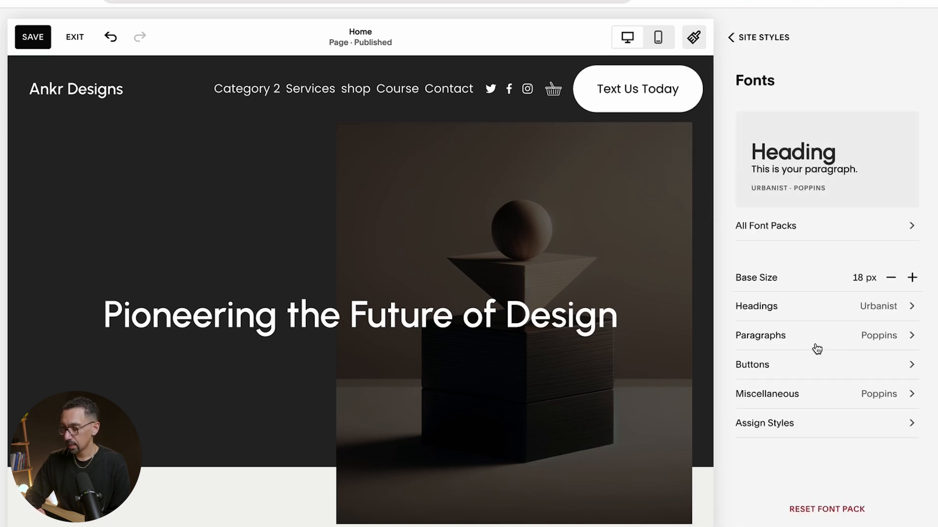
click(783, 425)
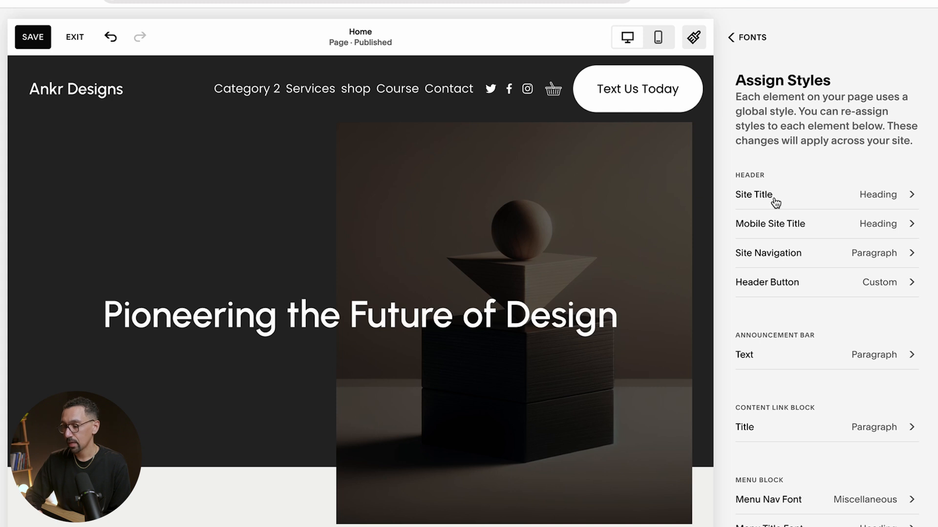
click(792, 200)
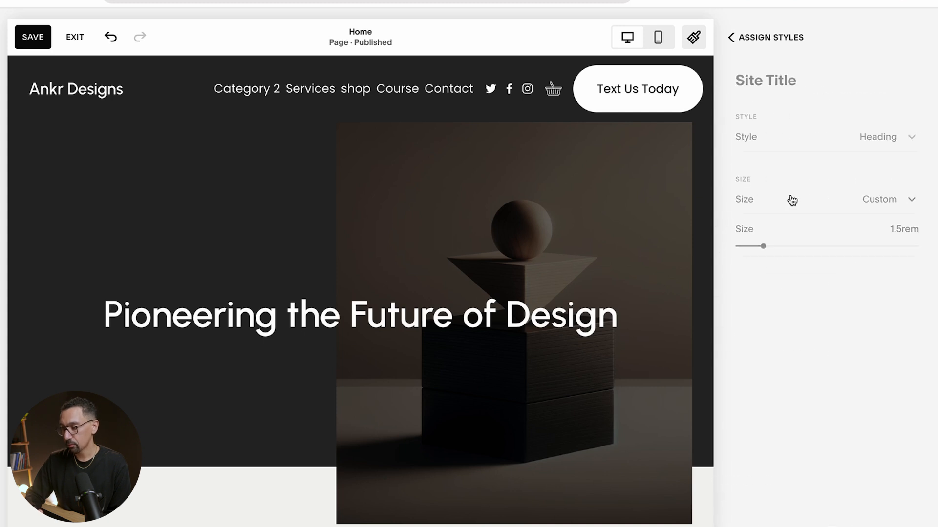
click(882, 136)
click(791, 192)
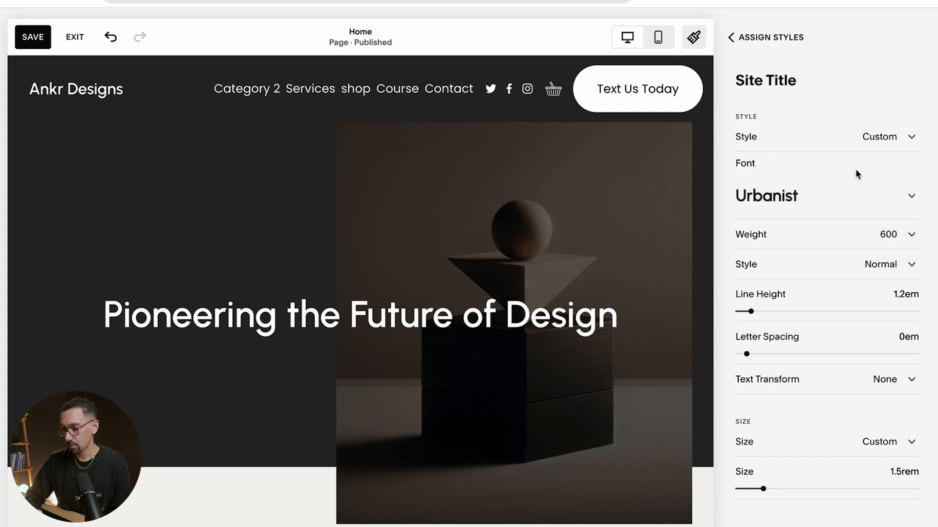
Step: Try weights 900 and 700 for the Site Title font, and set it to 800
click(885, 233)
click(814, 309)
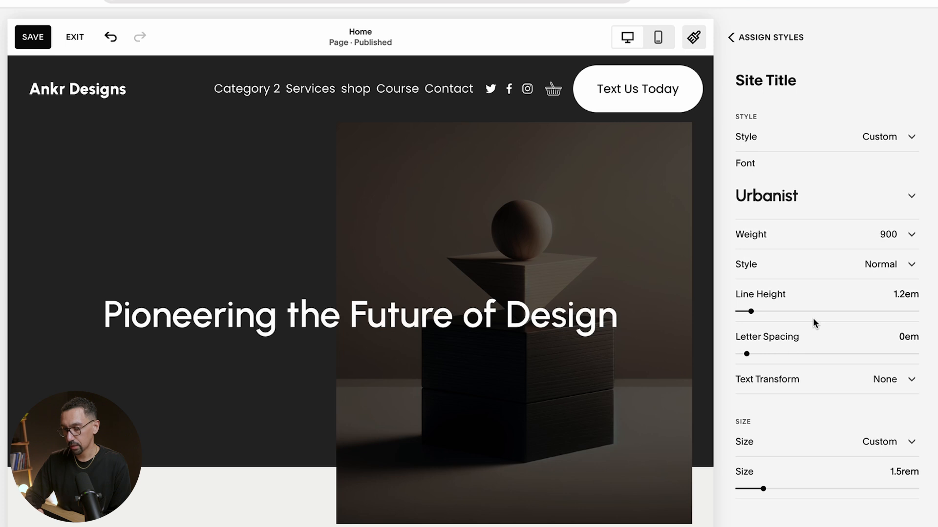
click(891, 236)
click(848, 231)
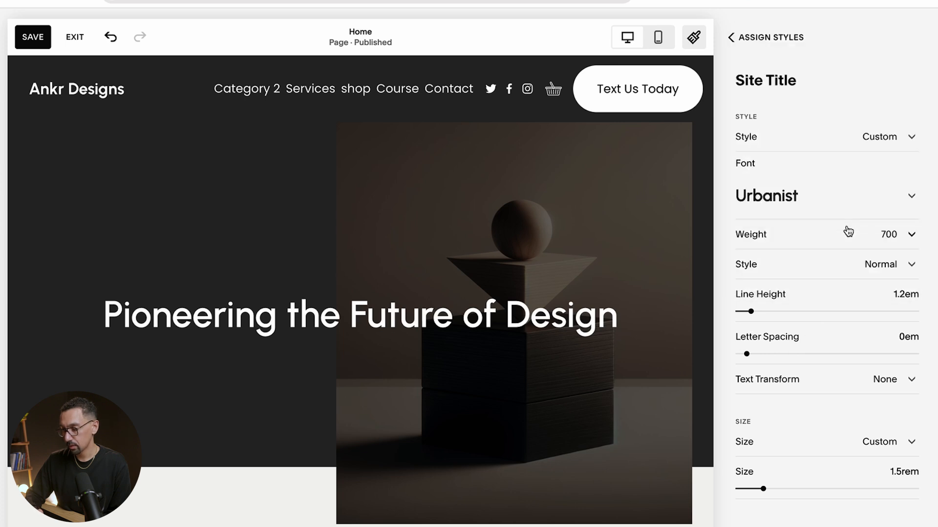
click(896, 235)
click(844, 259)
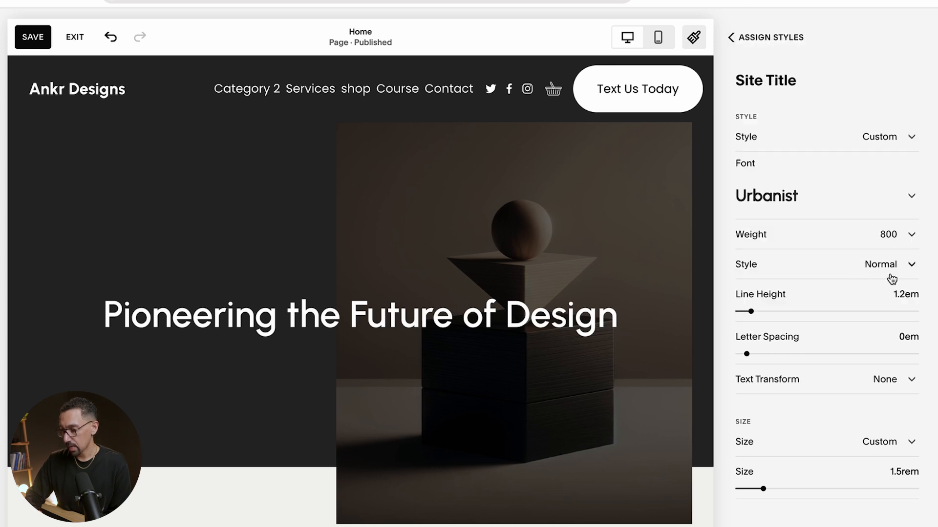
Step: Set the Site Title's text transform to Uppercase and its size to 1.7rem
click(879, 382)
click(867, 406)
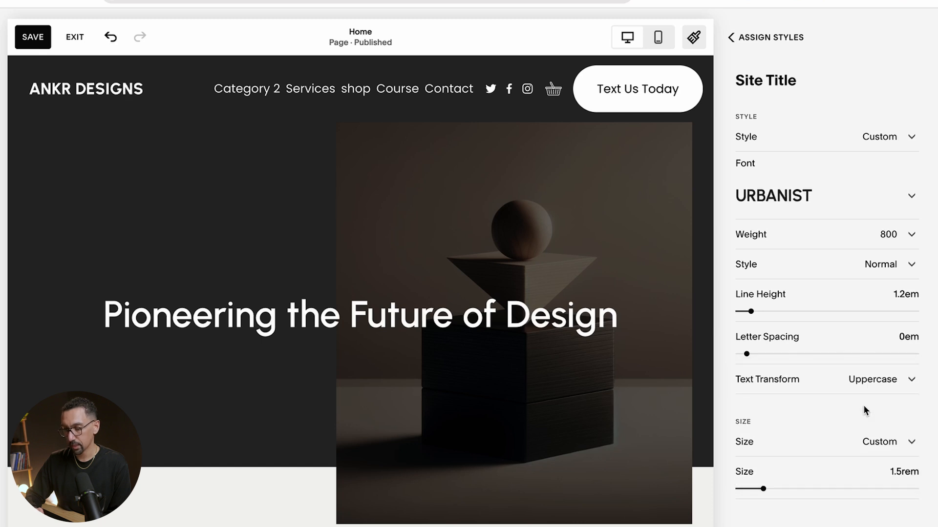
scroll(837, 406, down, 2)
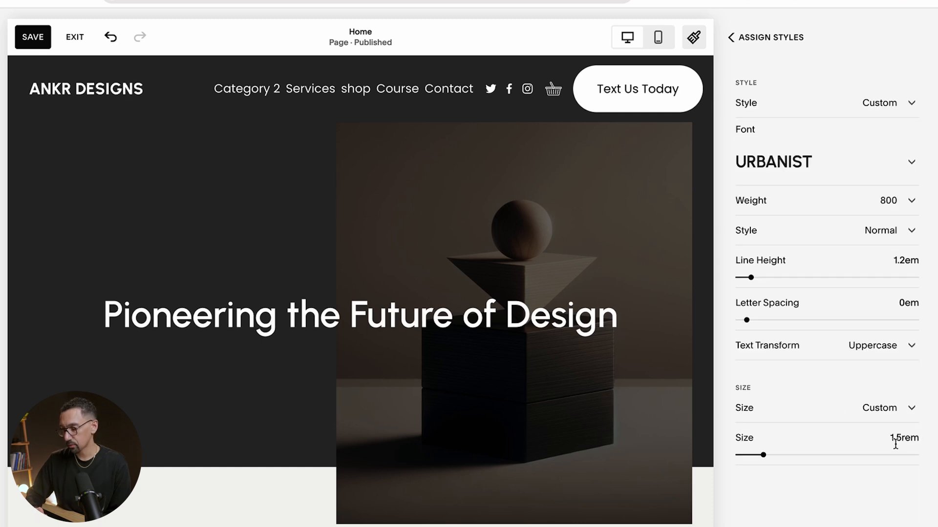
key(Up)
key(Up)
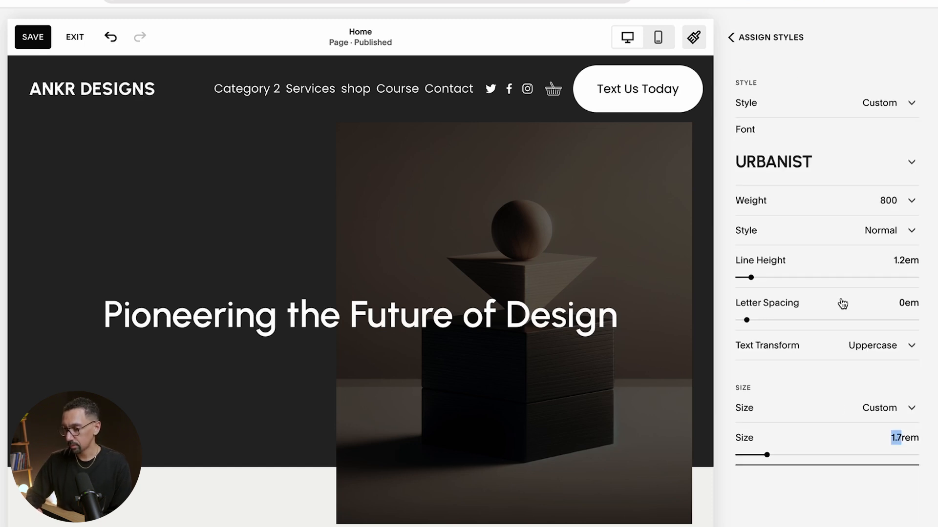
click(766, 46)
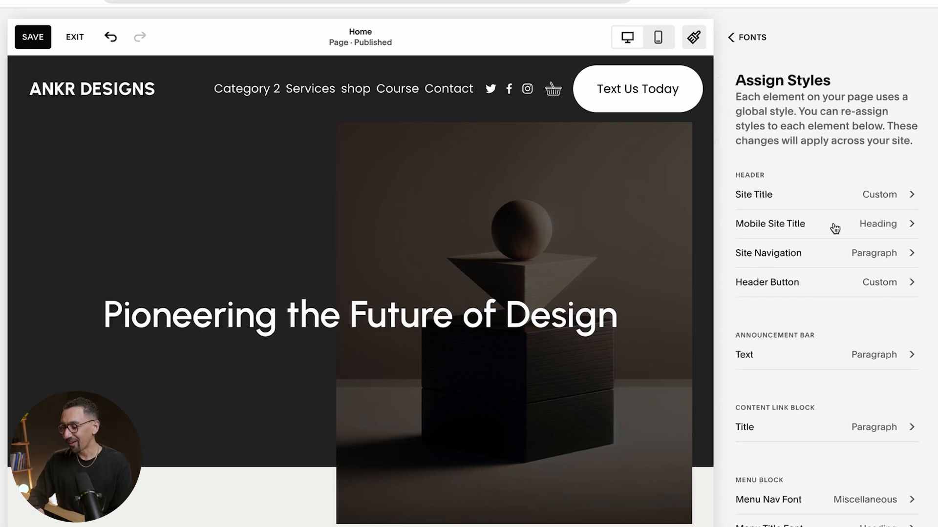
Step: Set the Site Navigation text size to Paragraph 3 and check it on the Services submenu
click(824, 257)
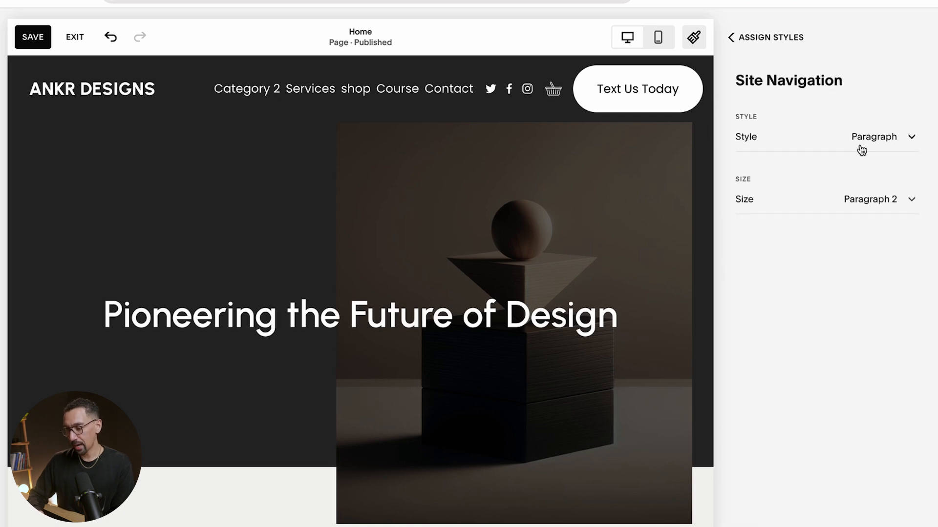
click(876, 209)
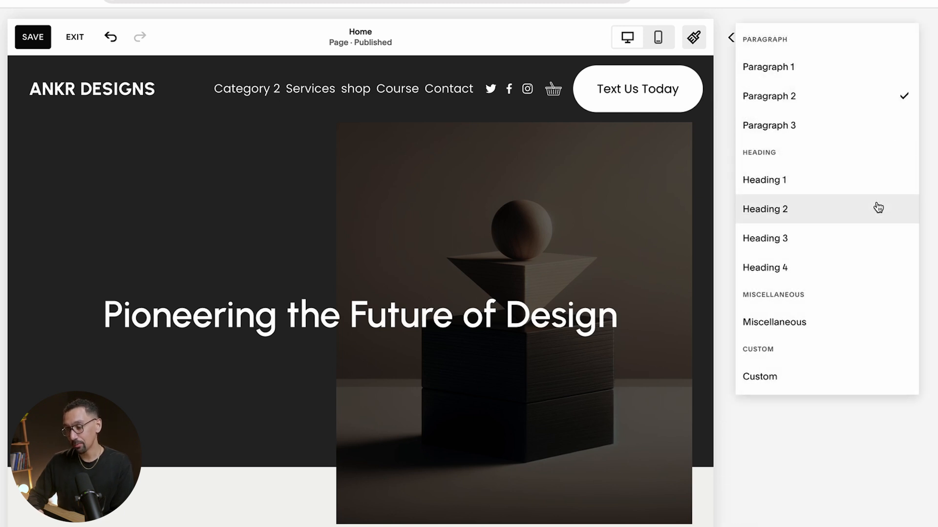
click(837, 125)
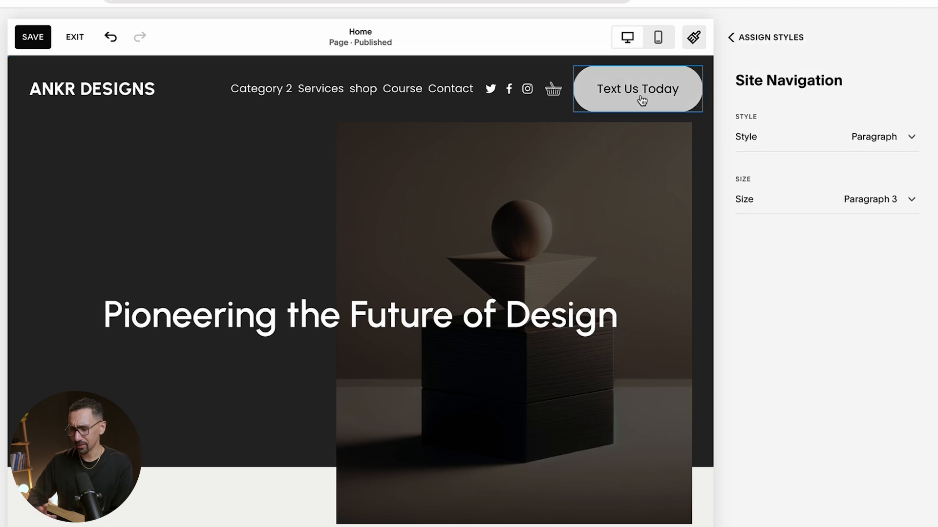
mouse_move(318, 96)
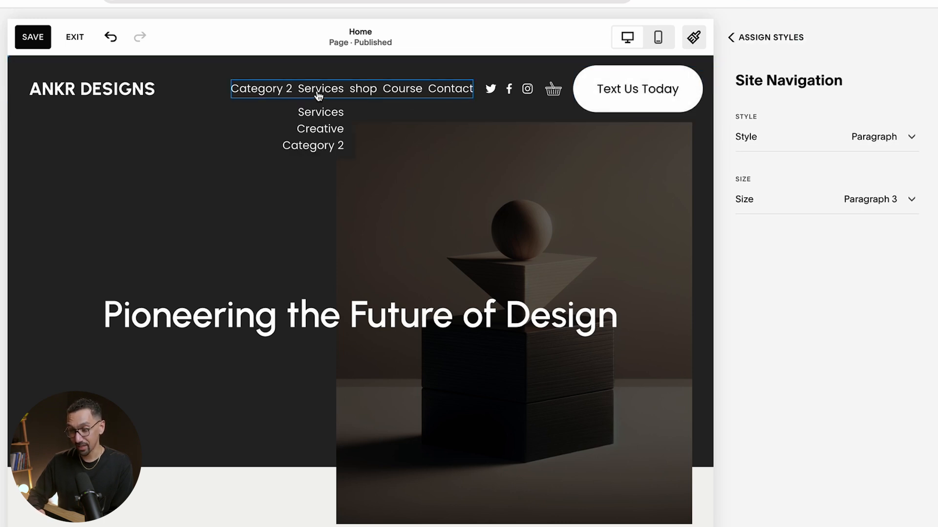
Step: Try the Custom and Heading styles for Site Navigation, and return it to Paragraph
click(845, 146)
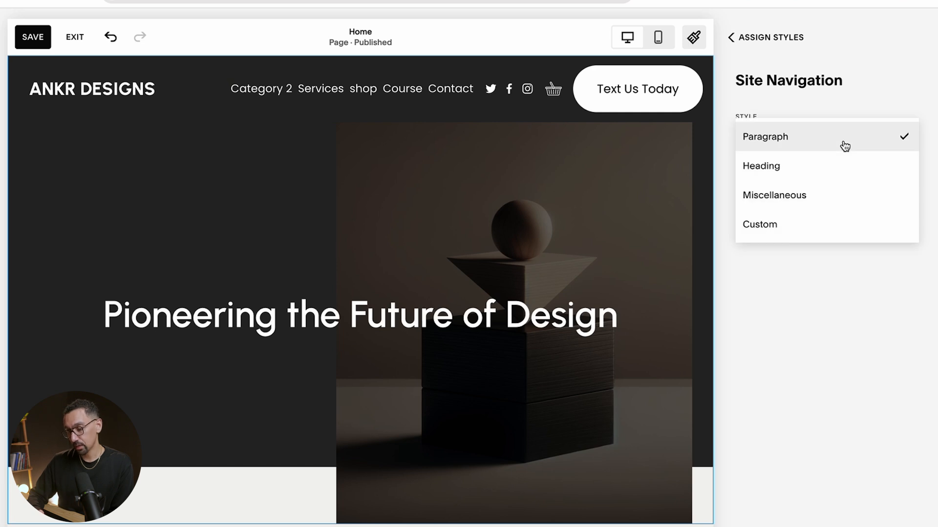
click(805, 223)
click(832, 150)
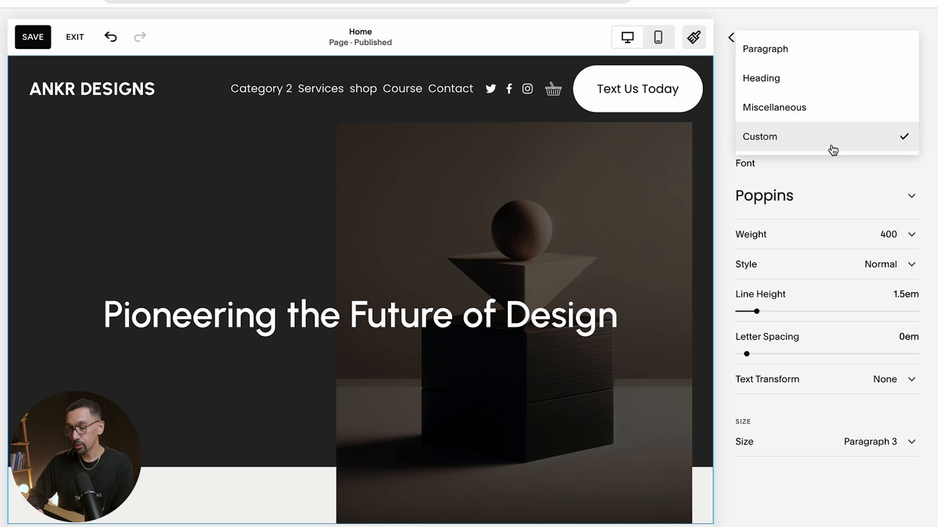
click(794, 84)
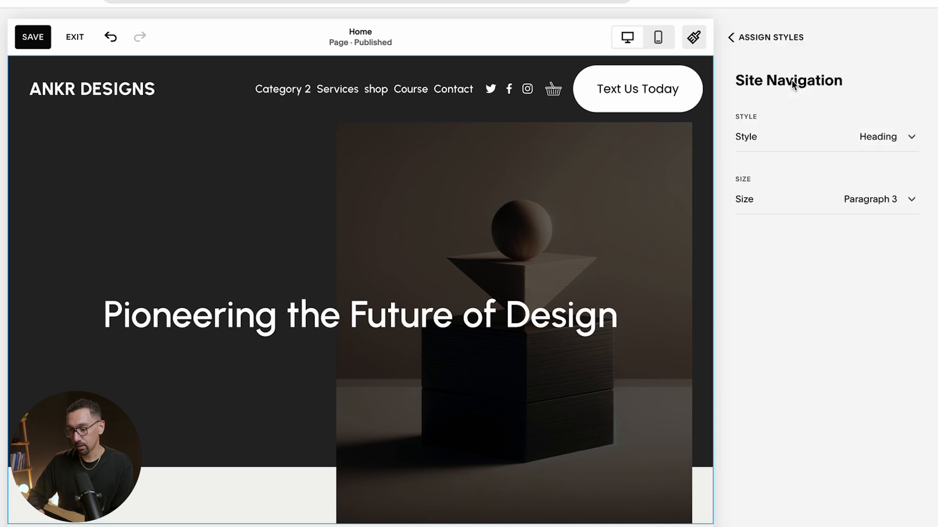
click(816, 143)
click(801, 115)
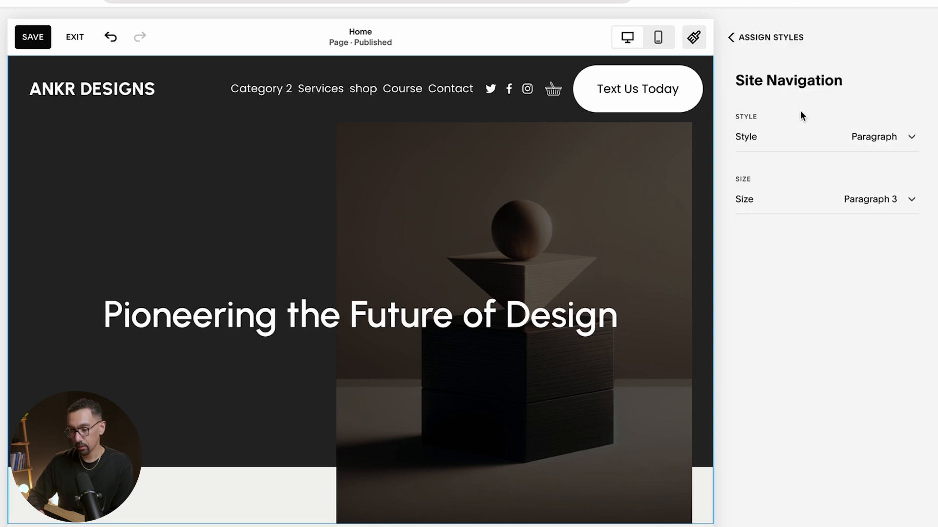
Step: Give Site Navigation a Custom style based on the Heading font, with the text transform set to Uppercase
click(817, 137)
click(814, 162)
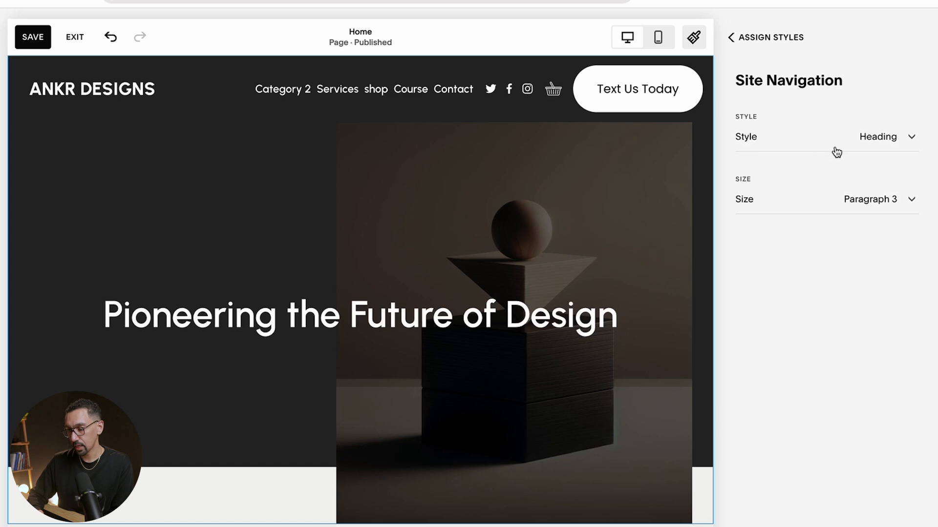
click(836, 152)
click(816, 194)
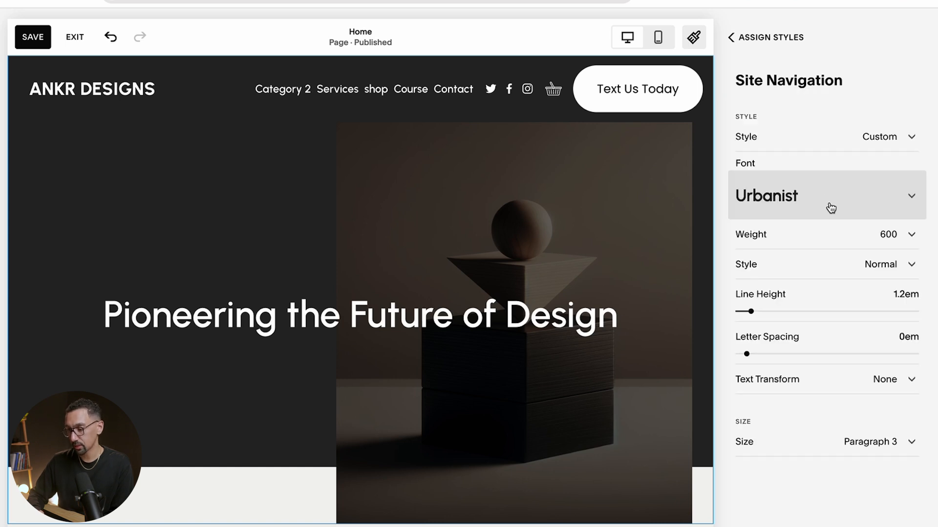
click(838, 384)
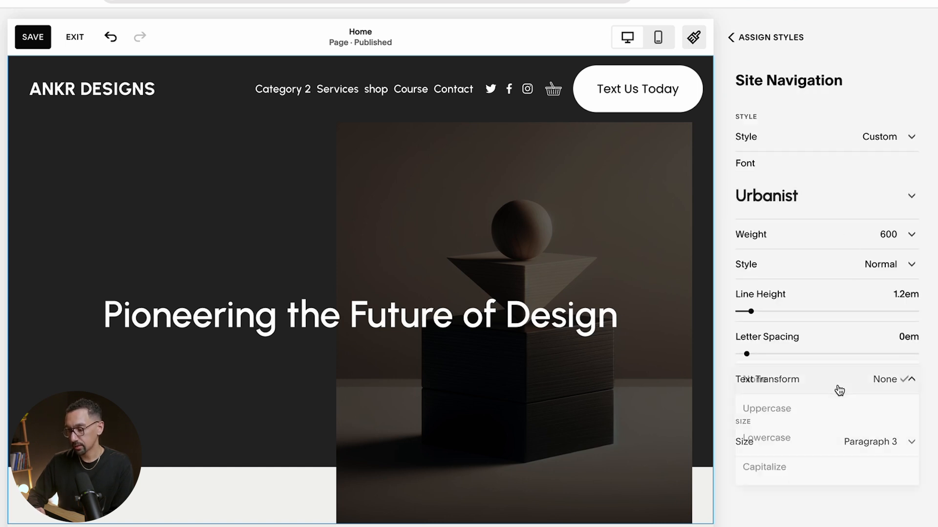
click(809, 408)
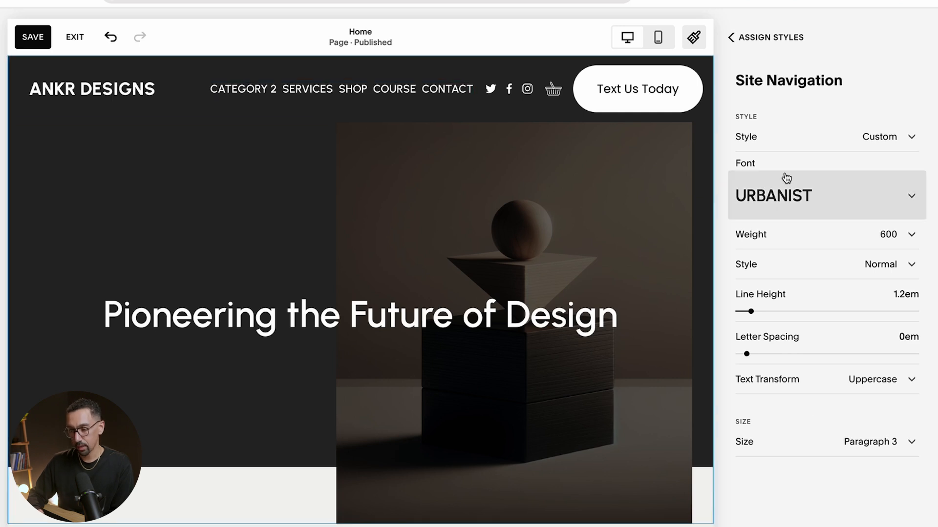
Step: Switch the Site Navigation size to Custom and set it to 0.8rem
click(873, 441)
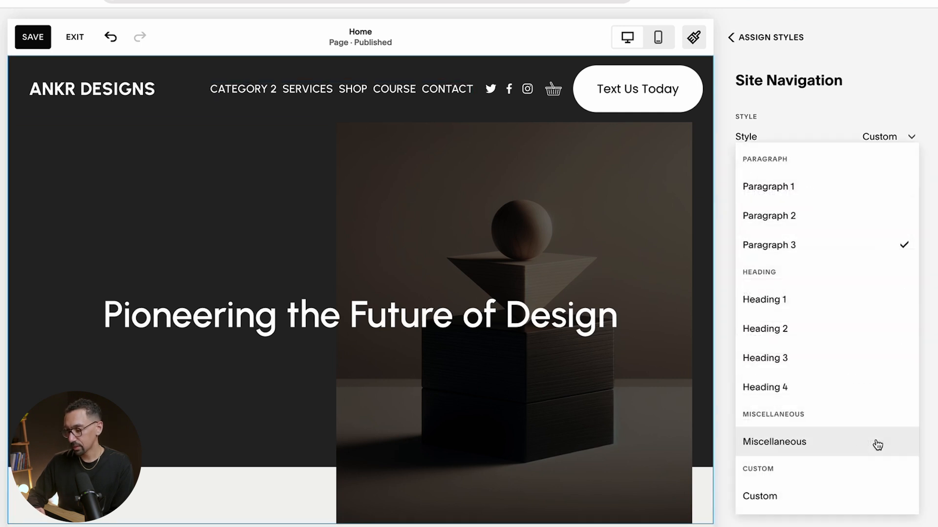
click(828, 500)
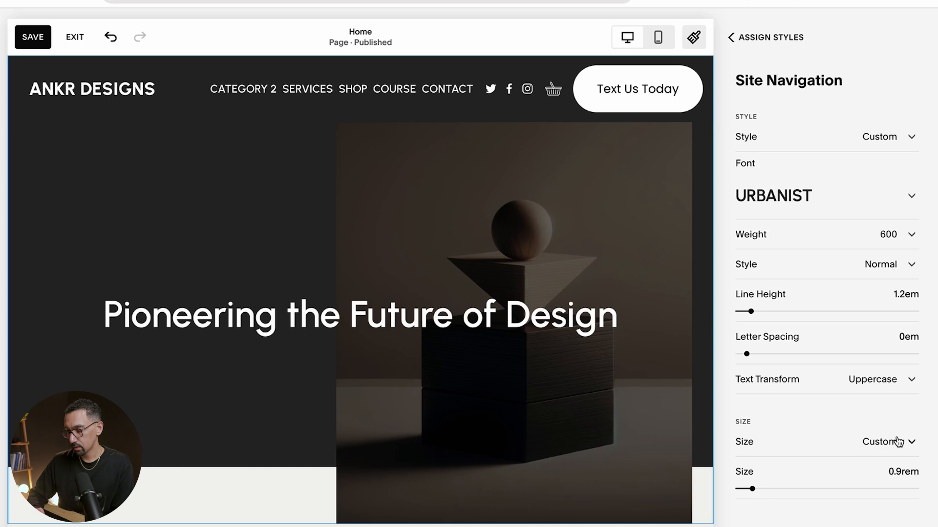
double_click(895, 471)
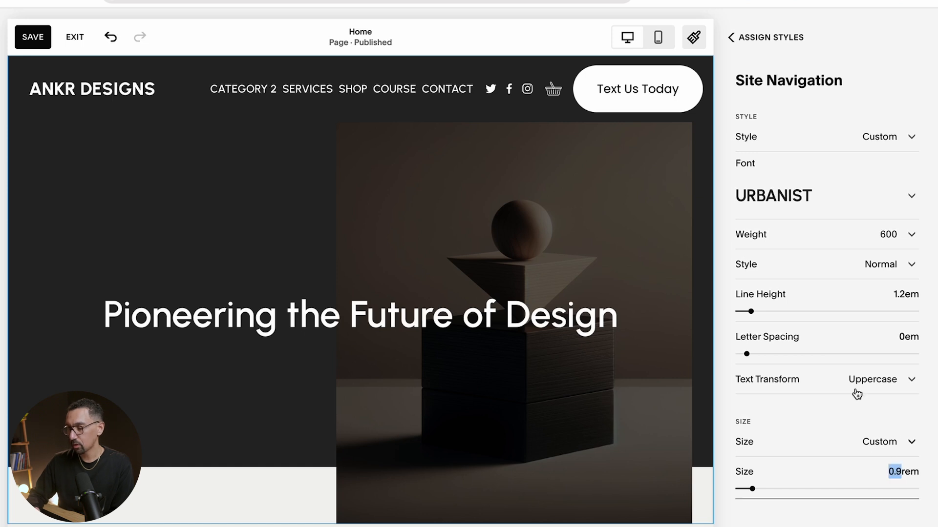
click(881, 54)
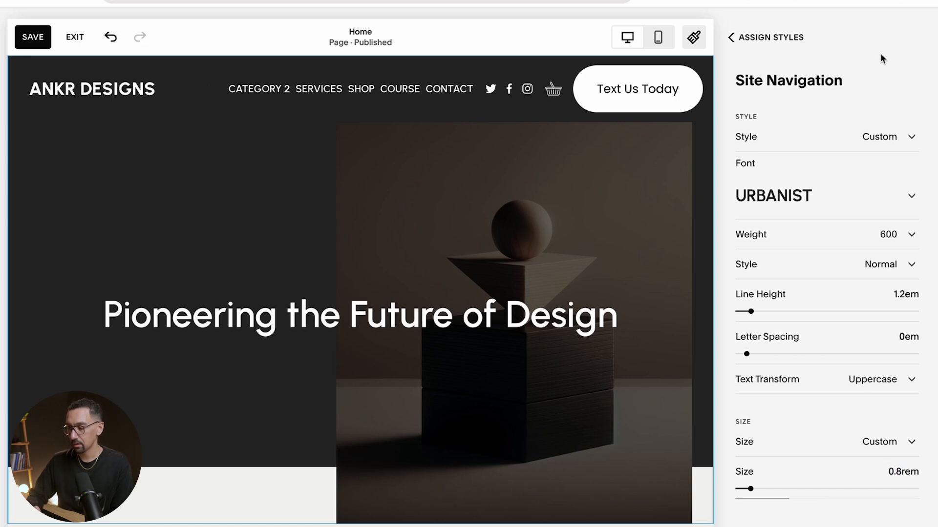
click(768, 38)
Step: Try several text sizes for the Header Button, including 0.2rem and 0.9rem, and set it to 0.8rem
click(810, 287)
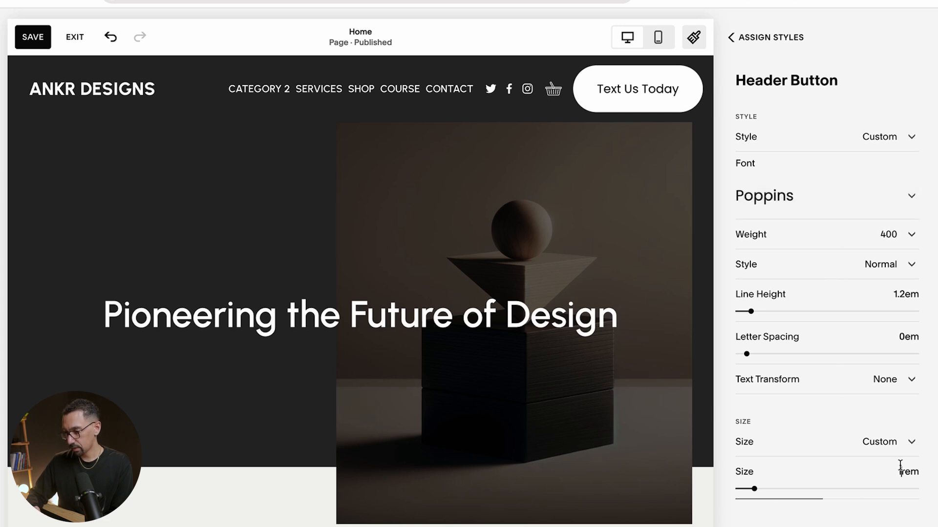
key(BackSpace)
key(Up)
key(Up)
key(Up)
key(Up)
key(Up)
key(Up)
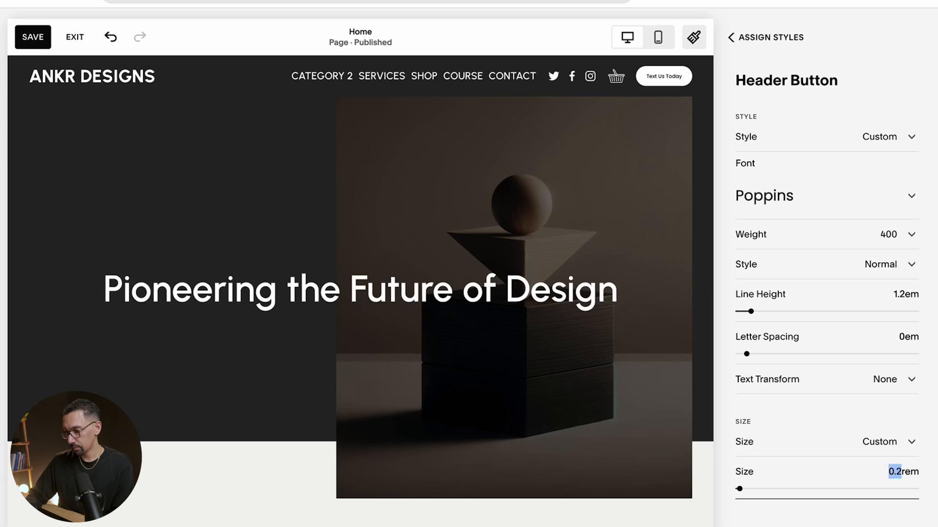
key(Up)
key(Up)
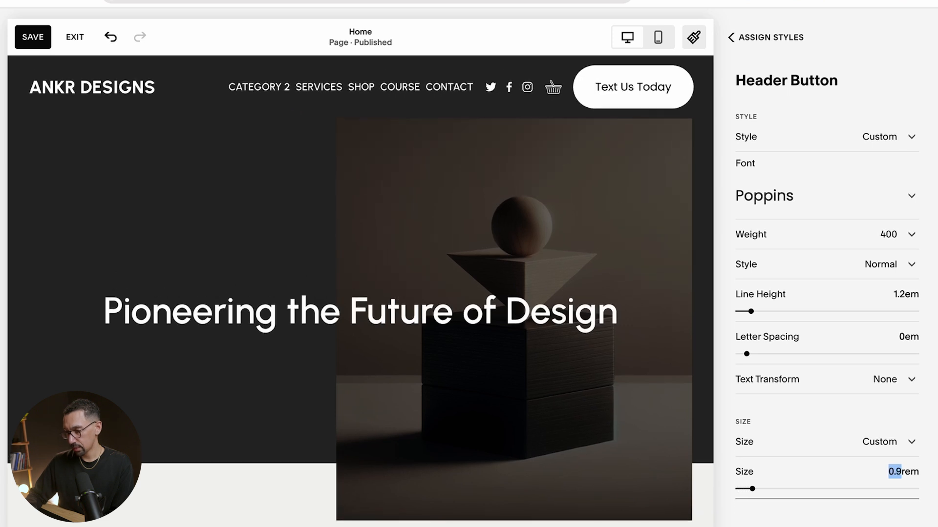
key(Down)
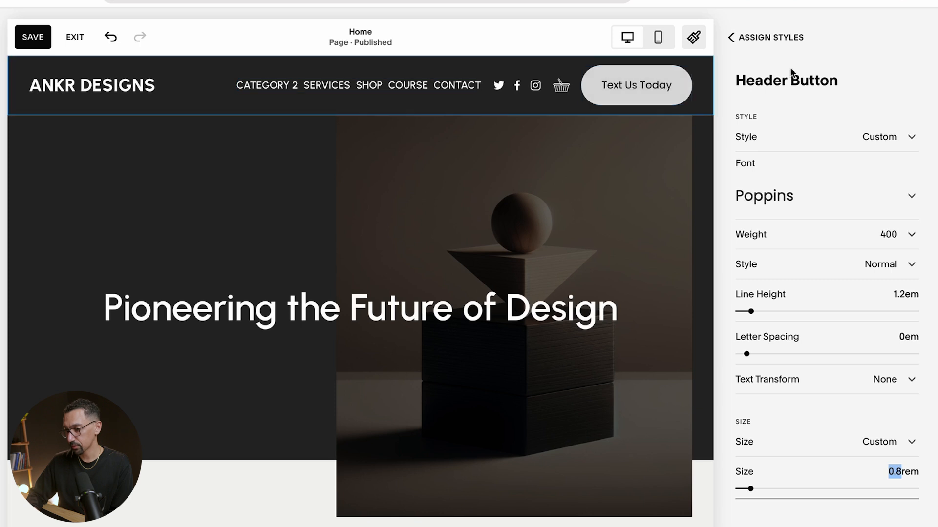
click(770, 38)
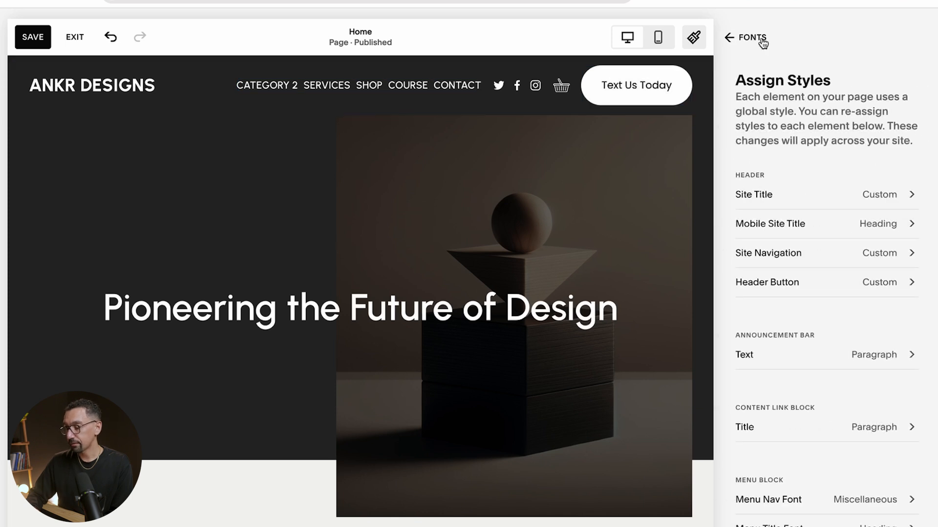
Step: Reduce the primary button's top and bottom padding to 0.9em in the site's button styles
click(746, 37)
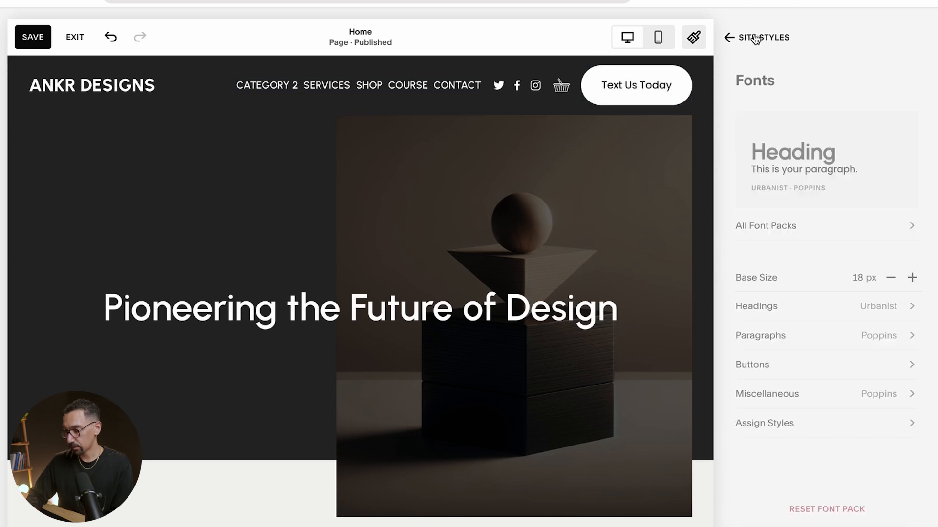
click(752, 364)
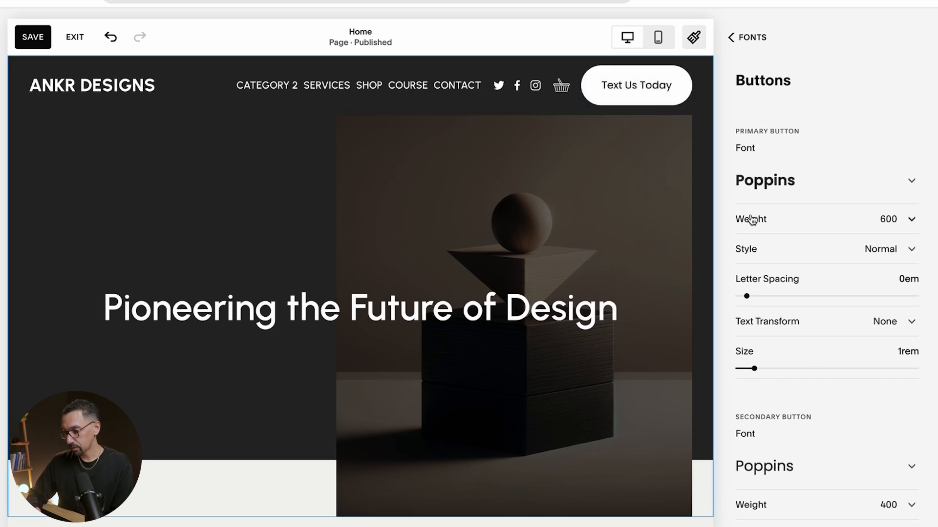
click(760, 36)
scroll(789, 240, down, 1)
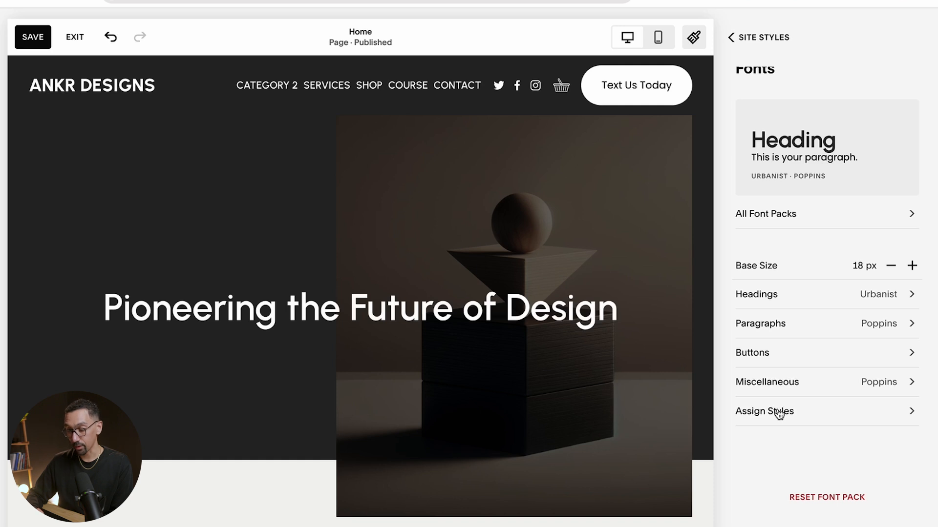
click(763, 38)
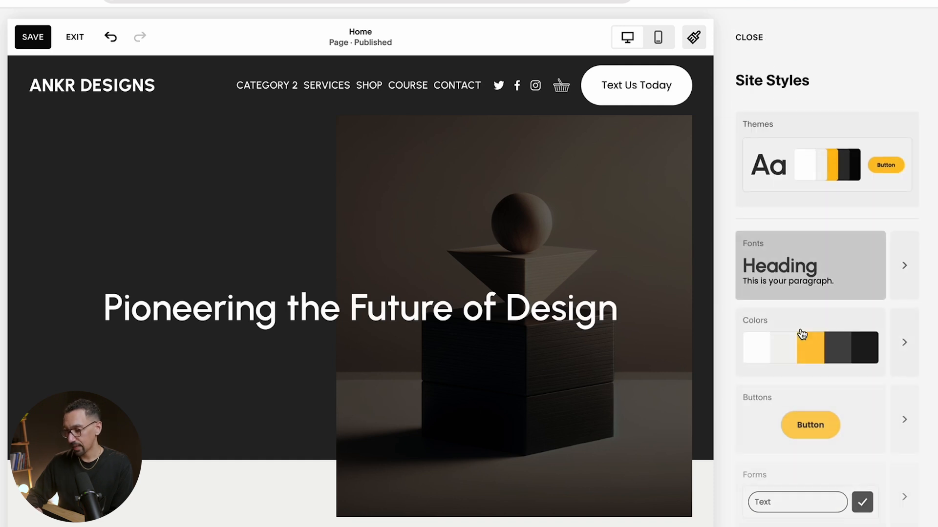
click(897, 429)
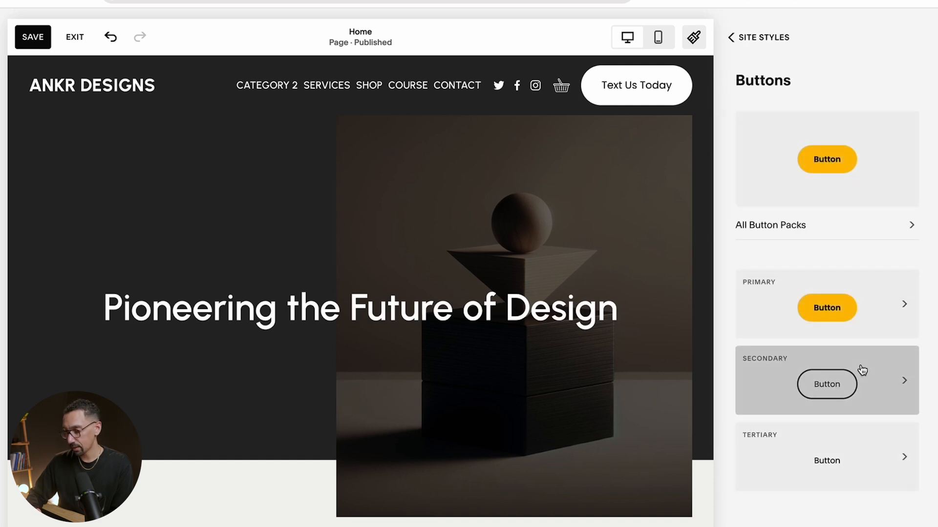
click(879, 312)
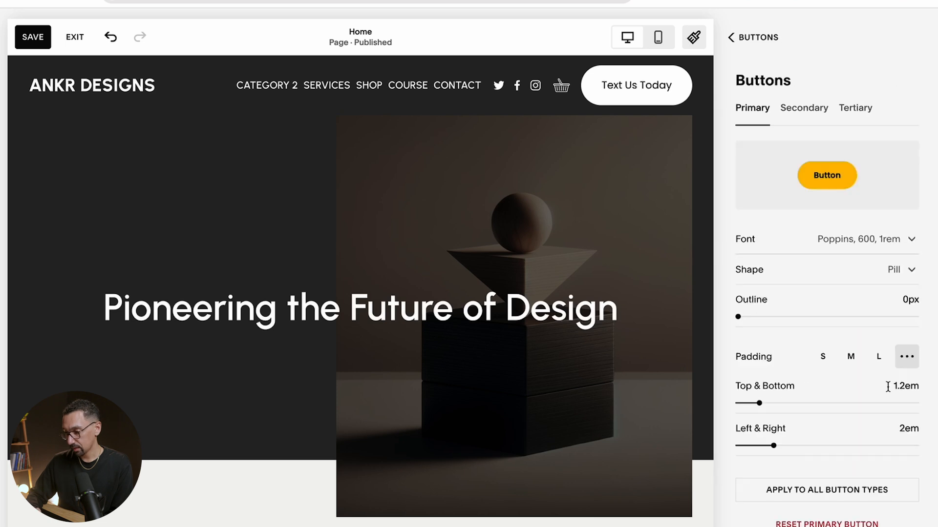
click(903, 389)
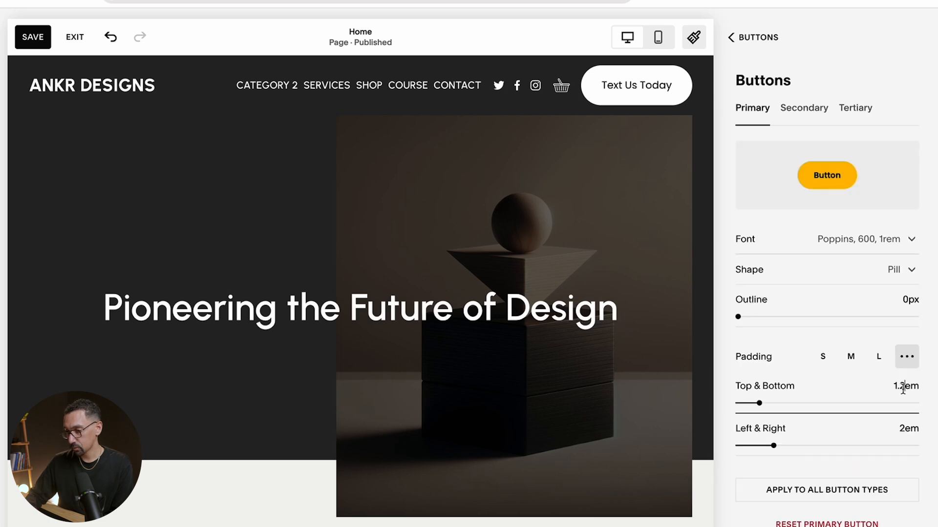
key(Down)
key(Down)
key(Down)
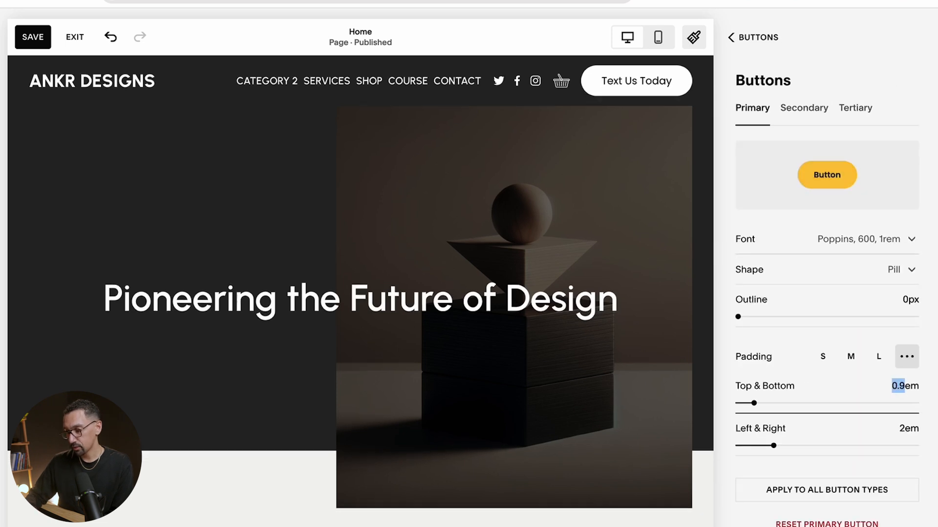
Step: Set the primary button's left and right padding to 1.2em and its top and bottom padding to 1.0em
click(903, 426)
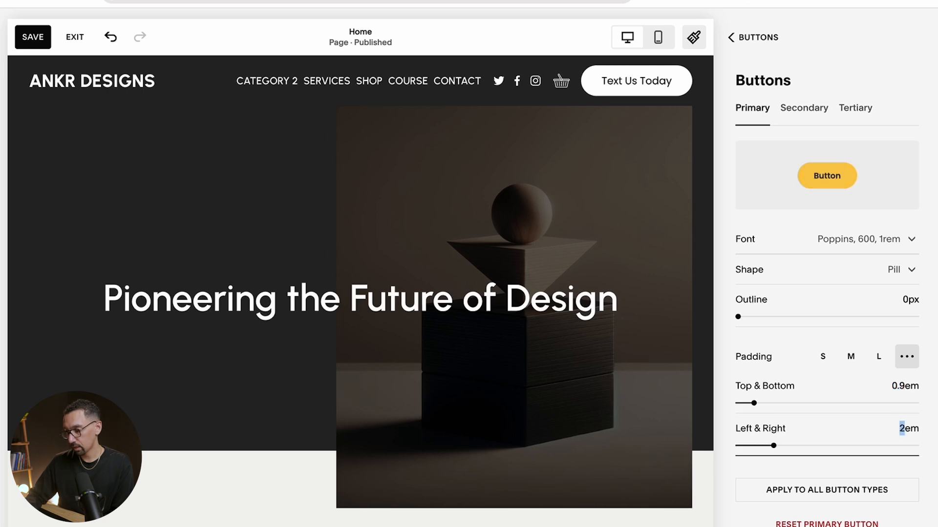
text(1.2)
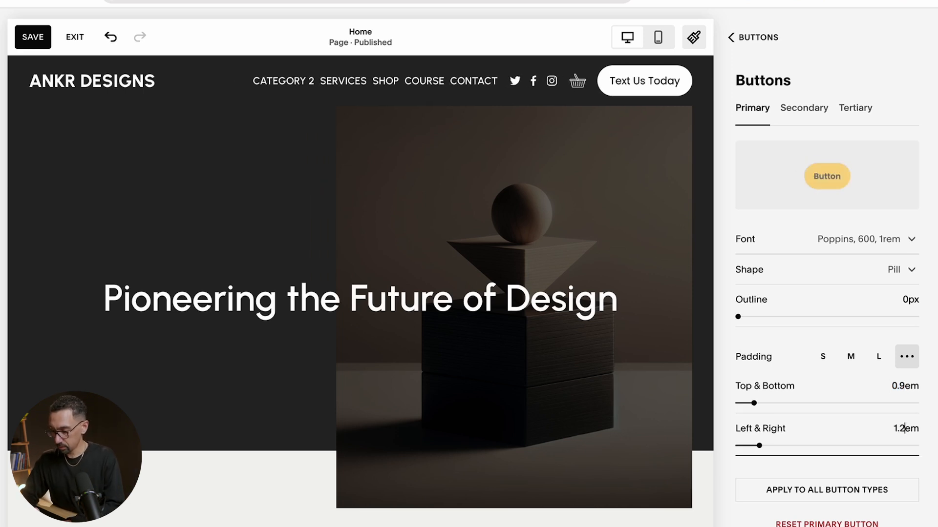
click(897, 386)
key(Down)
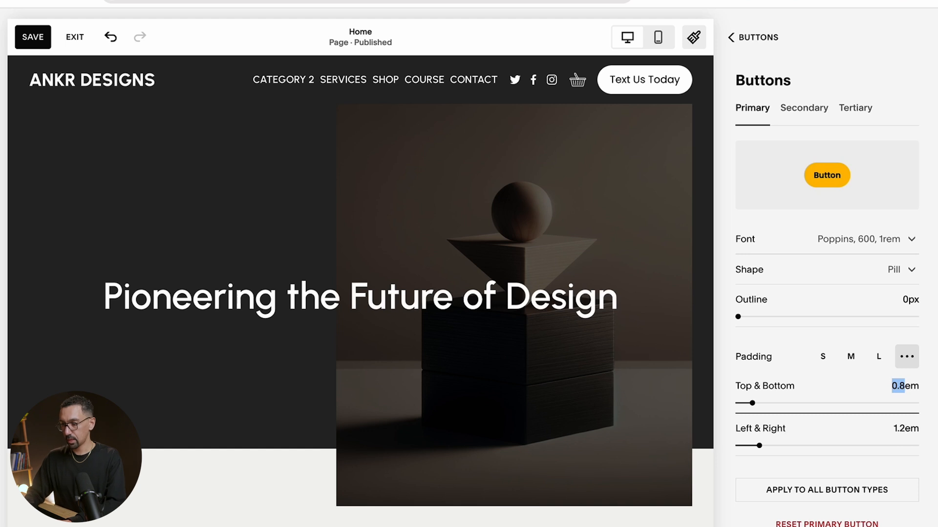
key(Up)
key(Up)
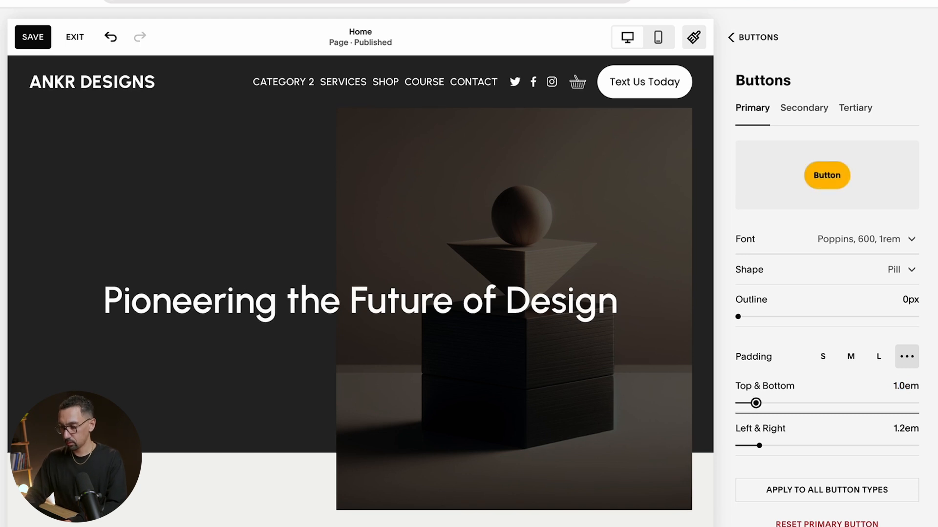
Step: Set the primary button's left and right padding to 1.5em and exit the page editor
key(Tab)
key(Up)
key(Up)
key(Up)
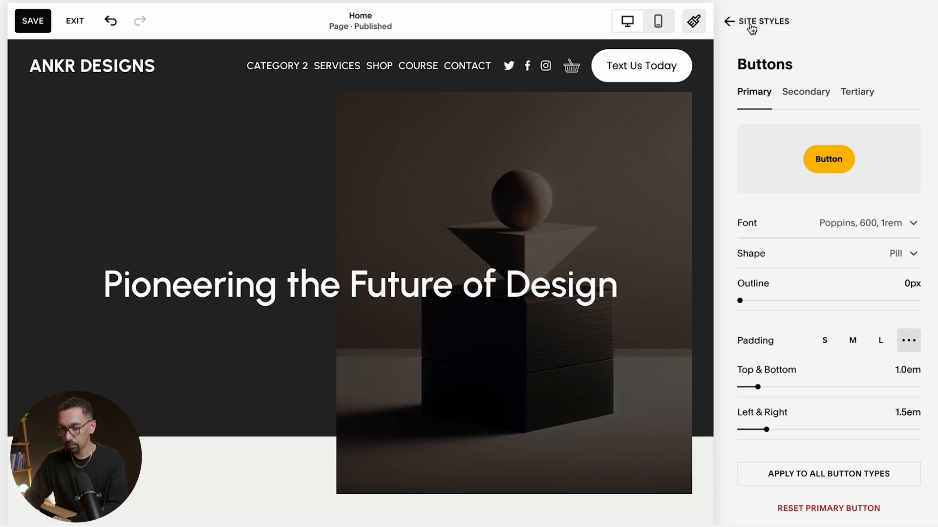
click(750, 26)
click(751, 25)
click(748, 23)
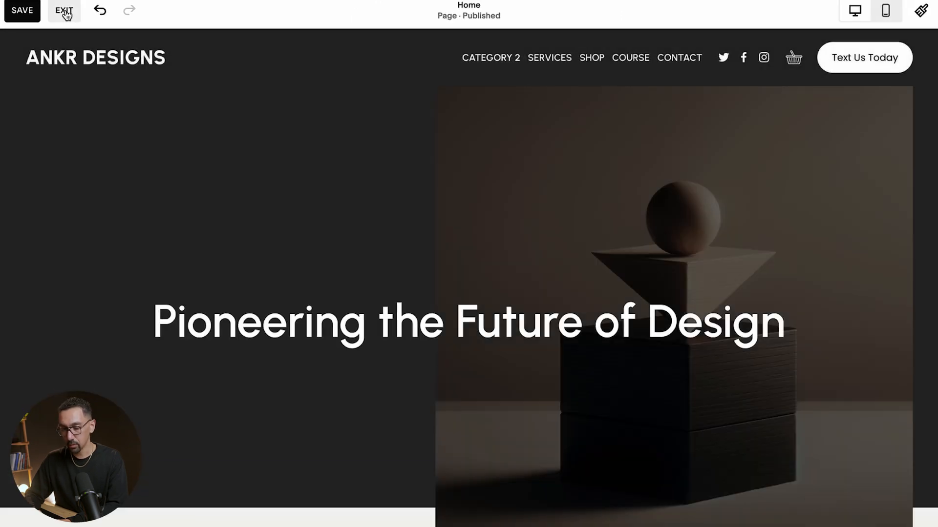
click(66, 13)
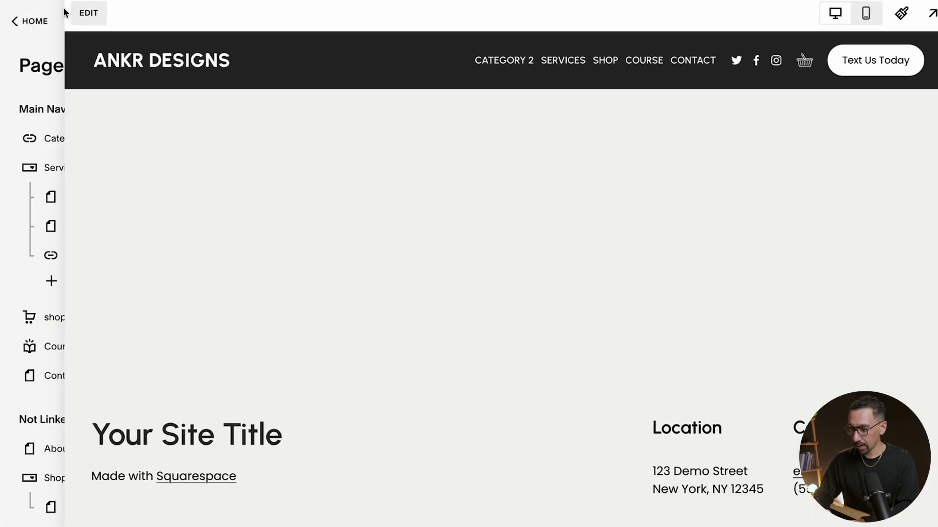
Step: Move the Category 2 link from Main Navigation to Not Linked, and place the About page first in Main Navigation
scroll(69, 176, down, 3)
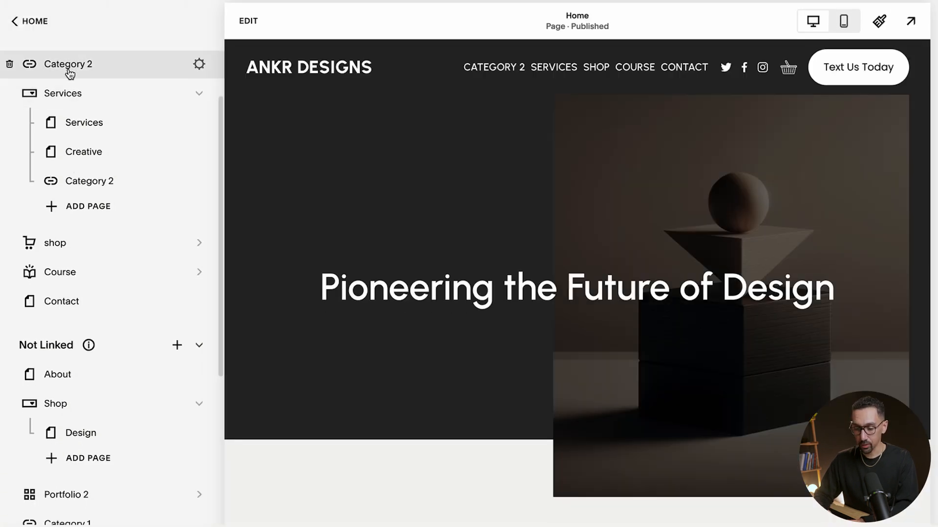
drag(69, 73, 78, 408)
mouse_move(55, 242)
mouse_down()
mouse_move(65, 387)
mouse_move(64, 248)
mouse_up()
drag(58, 373, 73, 140)
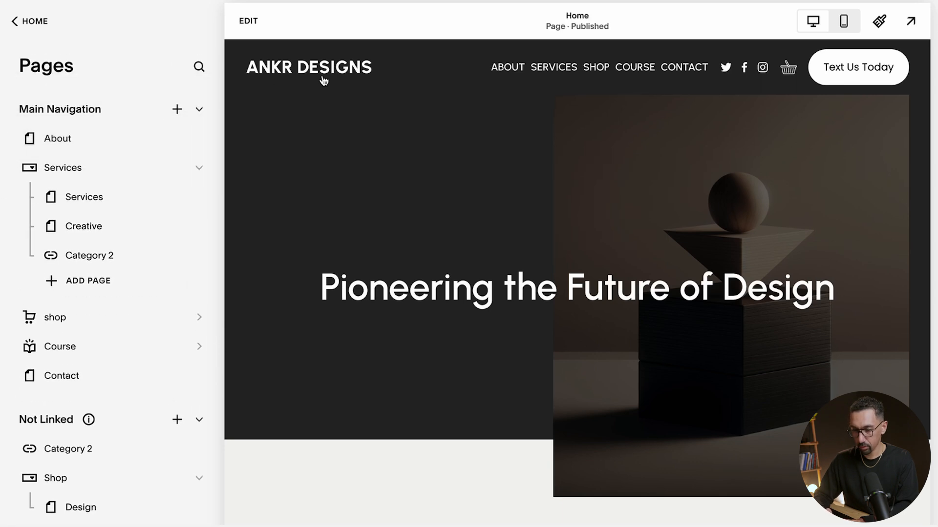
Step: Remove the social links from the site header and save the change
click(248, 20)
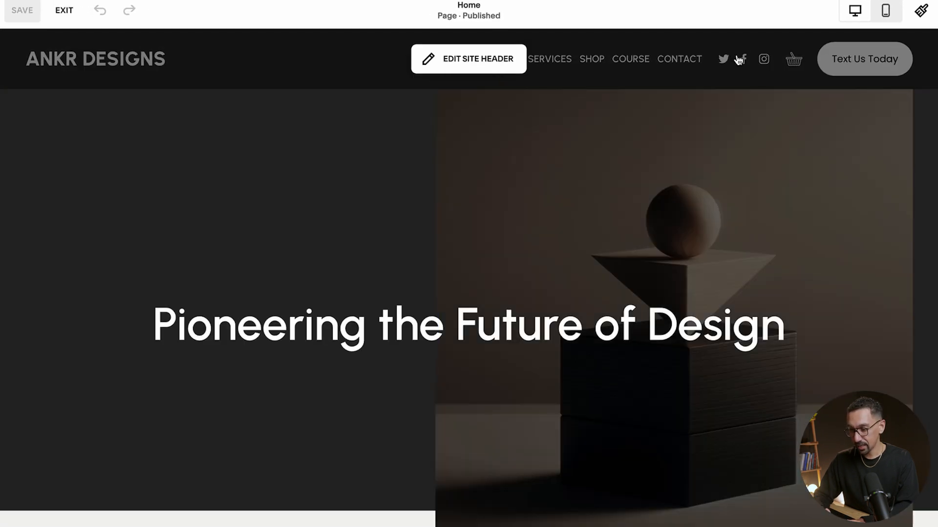
click(738, 60)
click(741, 62)
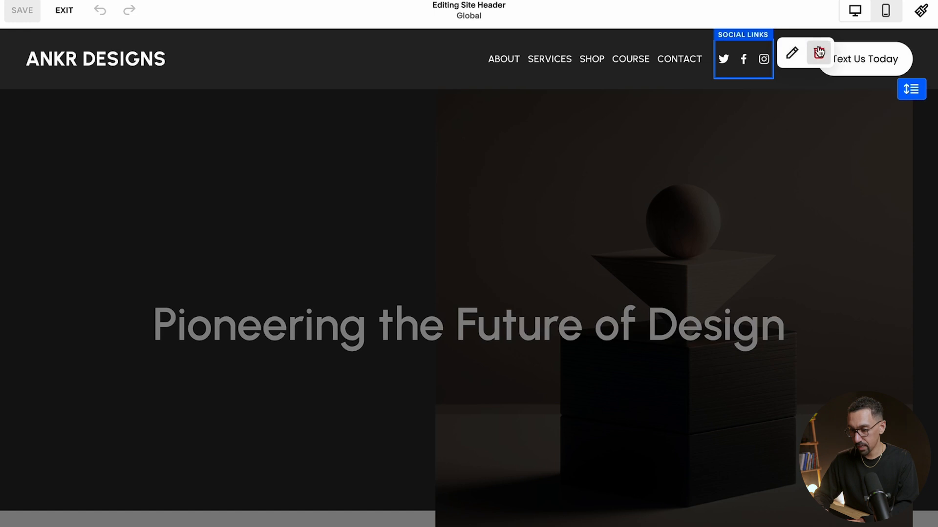
click(820, 52)
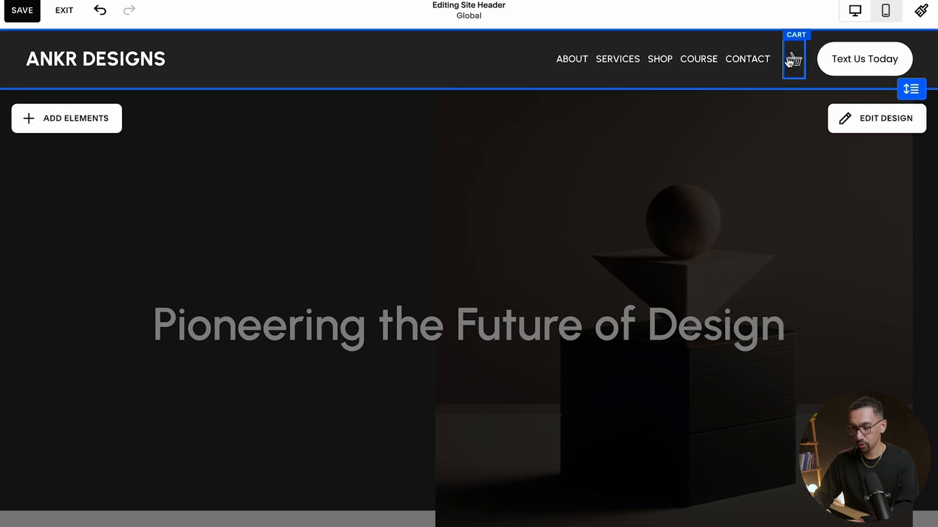
click(22, 11)
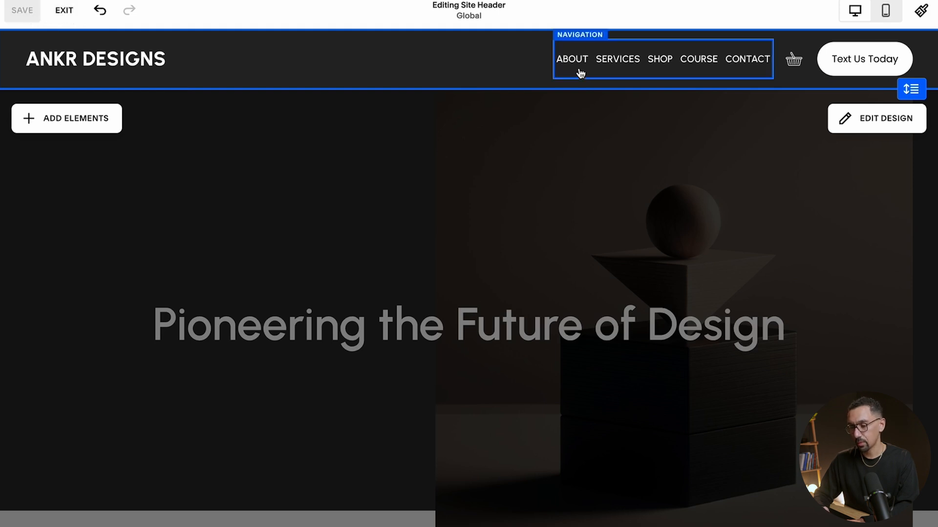
Step: Switch to the mobile preview and set the Mobile Site Title's size to Paragraph 1
click(886, 11)
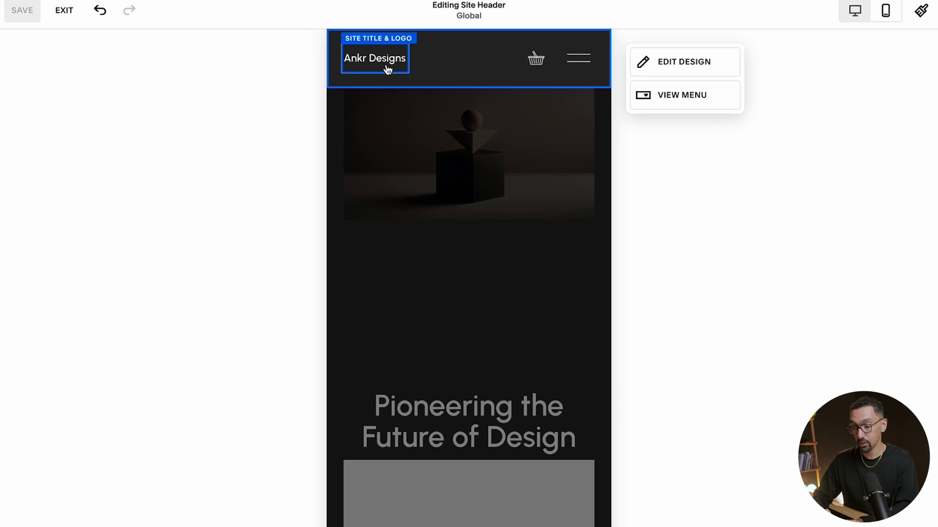
click(924, 20)
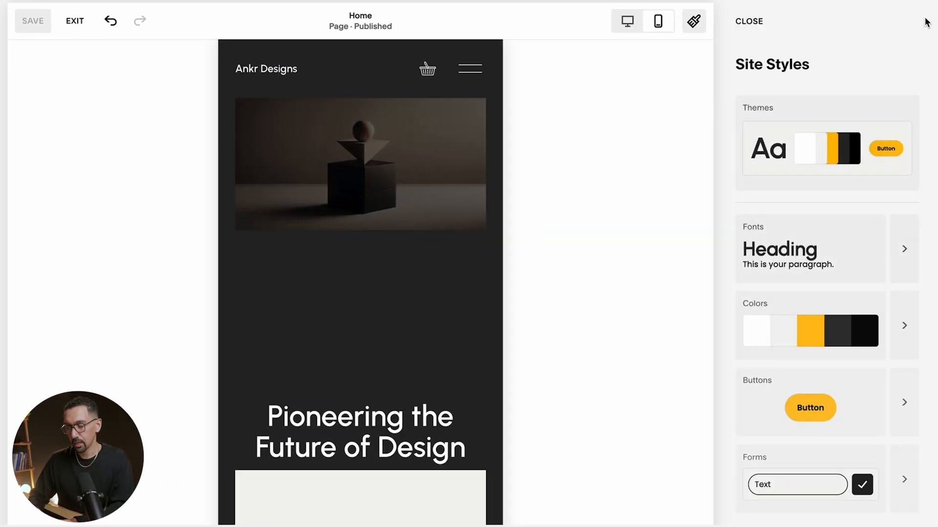
click(895, 231)
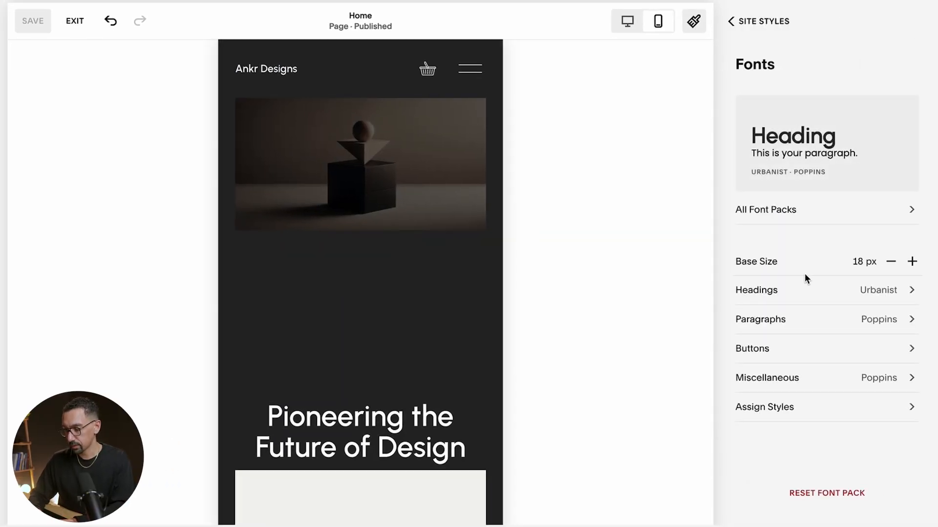
click(778, 409)
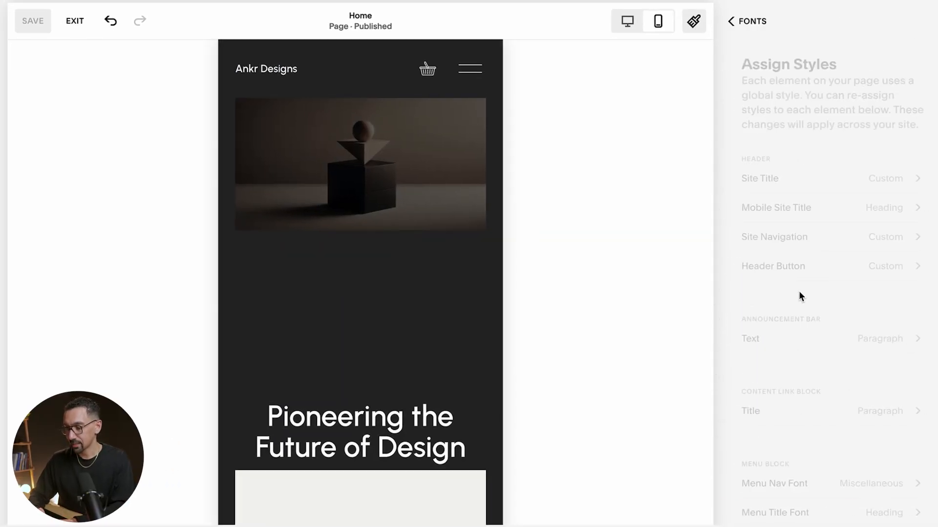
click(778, 218)
click(862, 186)
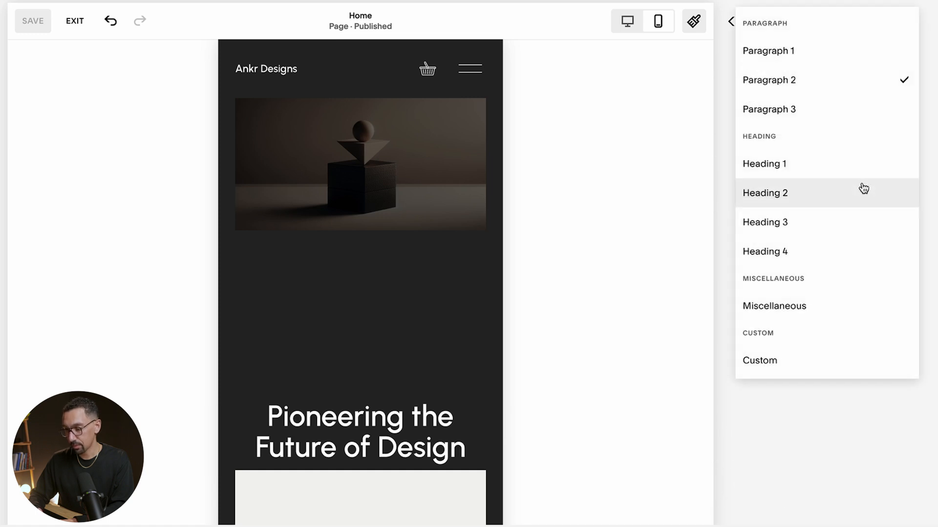
click(816, 65)
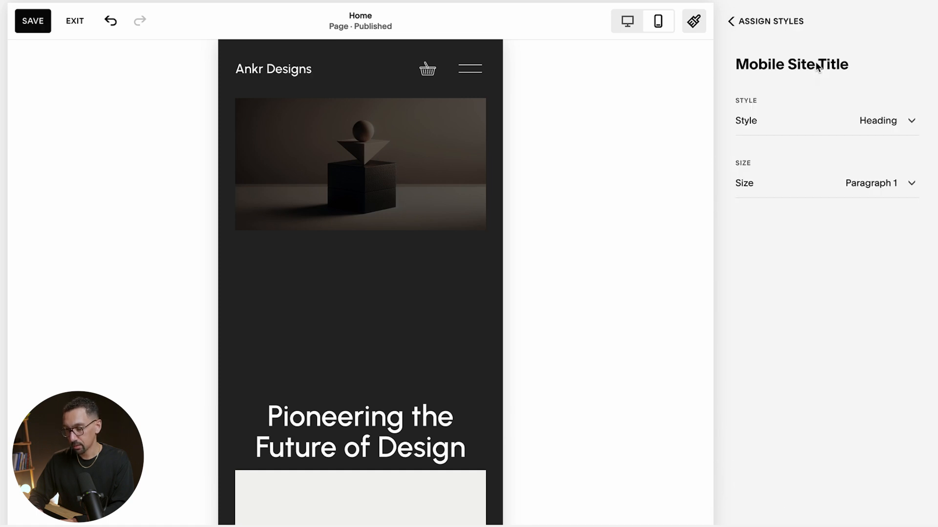
Step: Give the Mobile Site Title a Custom style with its text transform set to Uppercase
click(817, 131)
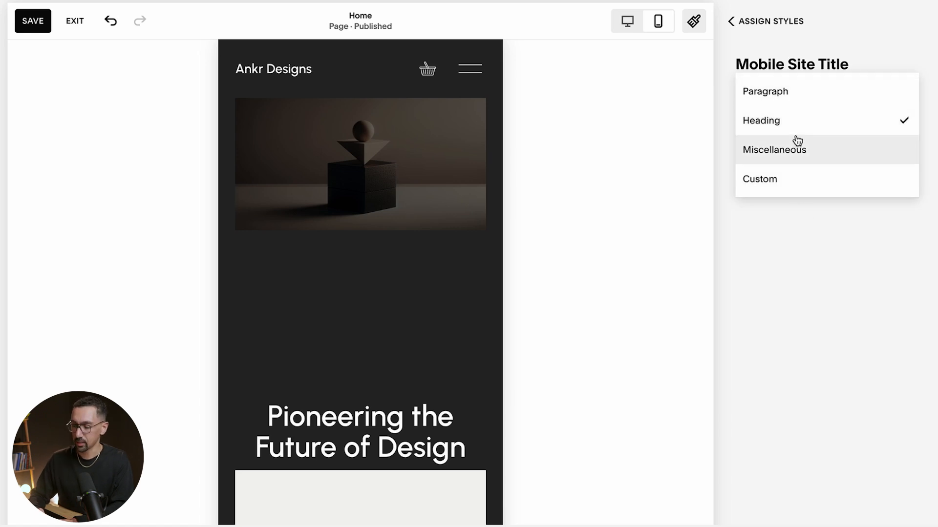
click(789, 121)
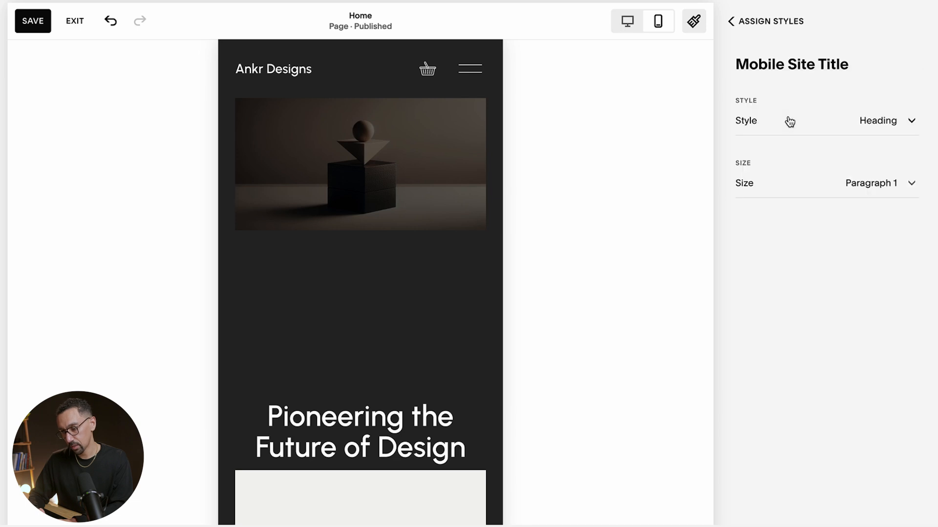
click(874, 128)
click(811, 181)
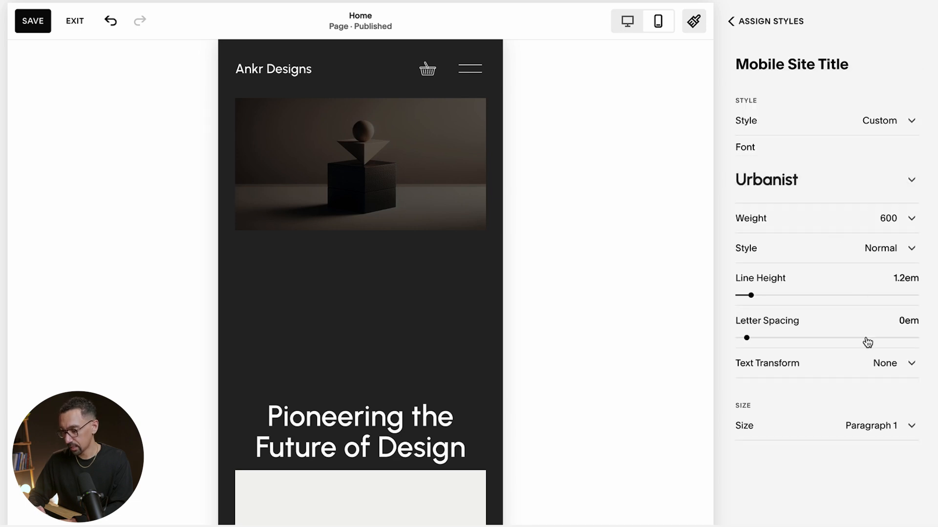
click(869, 362)
click(800, 450)
click(872, 378)
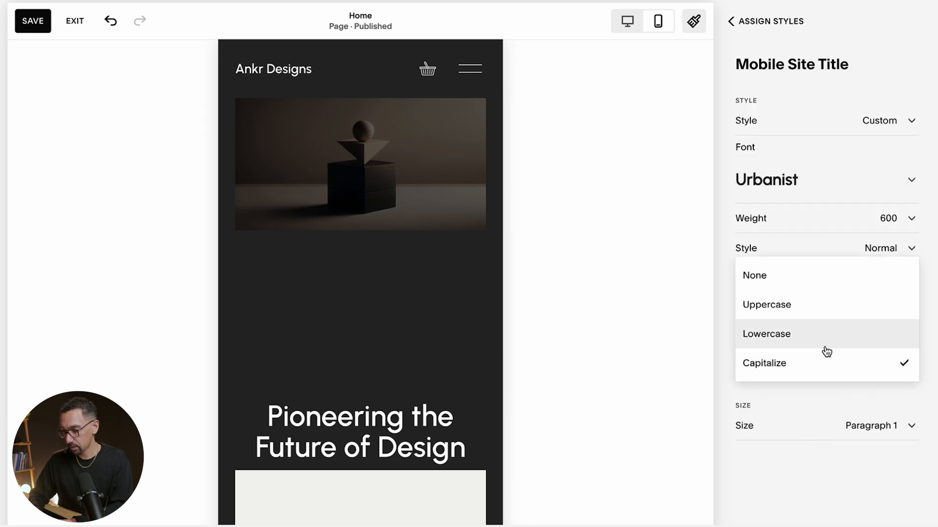
click(811, 313)
Step: Set the Mobile Site Title's font weight to 800
click(859, 428)
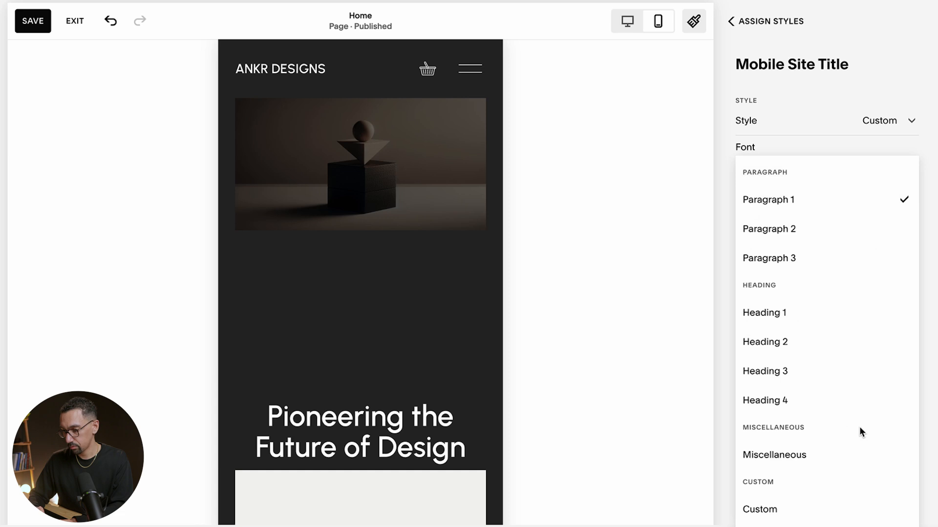
click(841, 120)
click(892, 221)
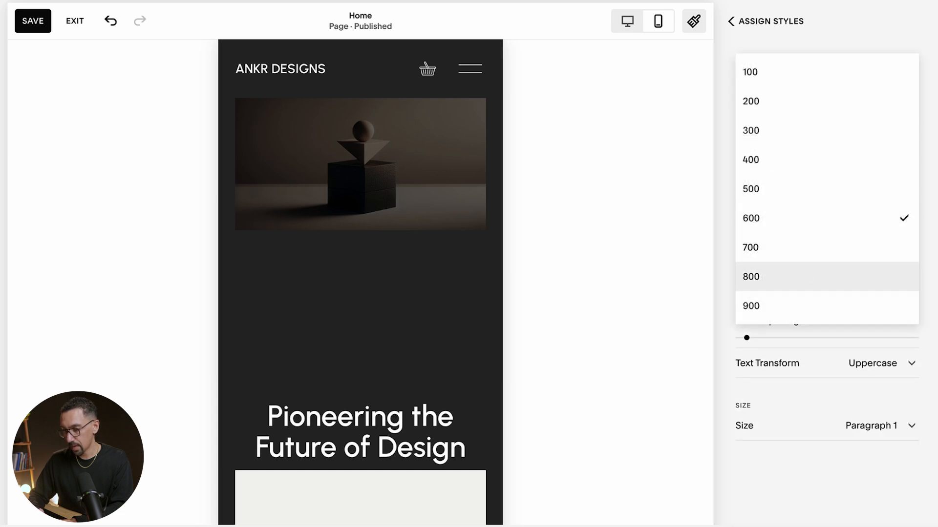
click(805, 273)
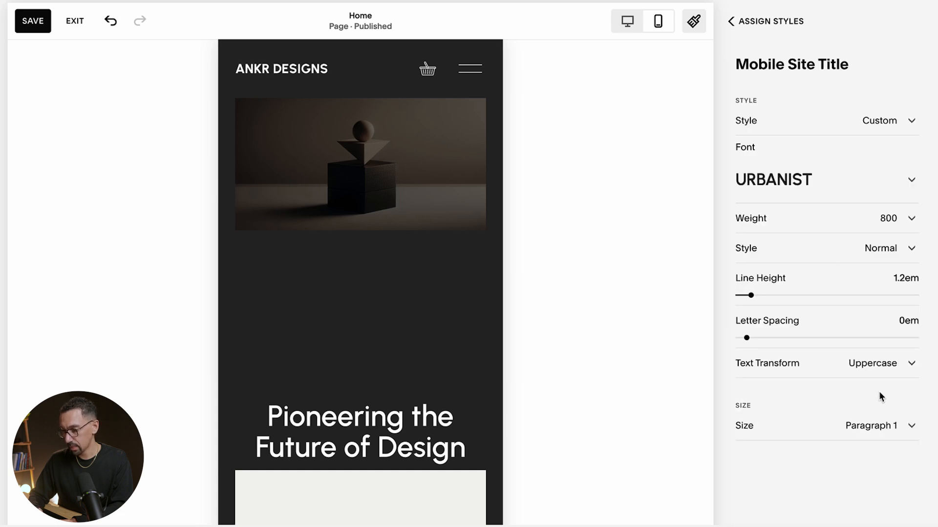
Step: Switch the Mobile Site Title's size to Custom and set it to 1.8rem
click(867, 426)
click(772, 501)
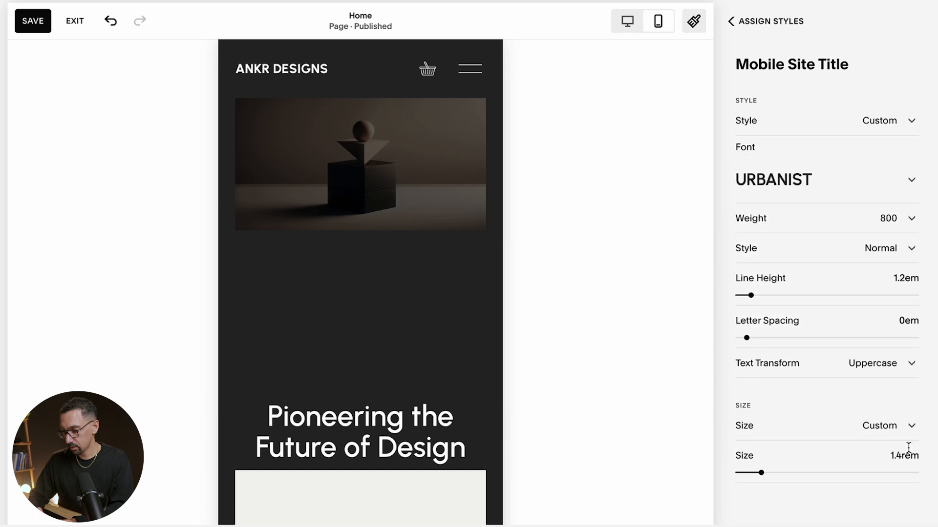
double_click(897, 455)
key(Up)
key(Up)
key(Up)
key(Up)
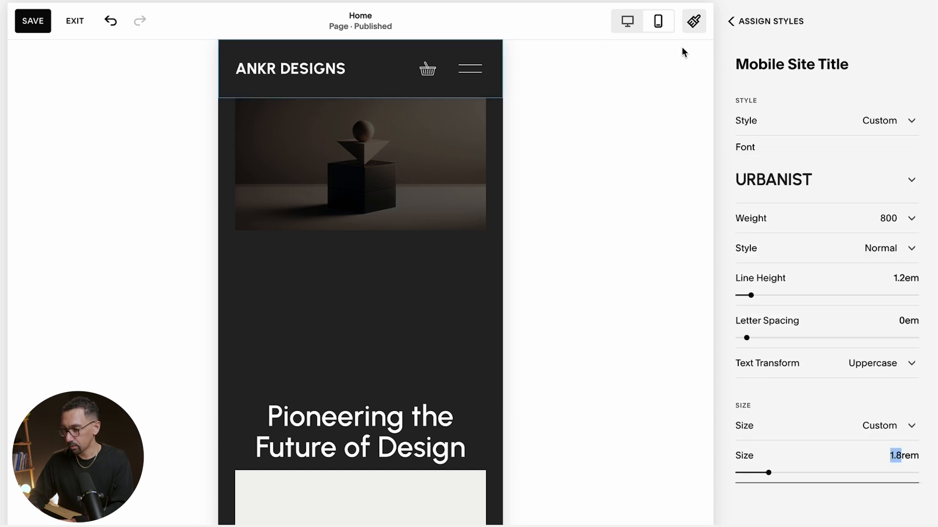
Step: Examine the expanded mobile navigation menu and close it again
click(772, 60)
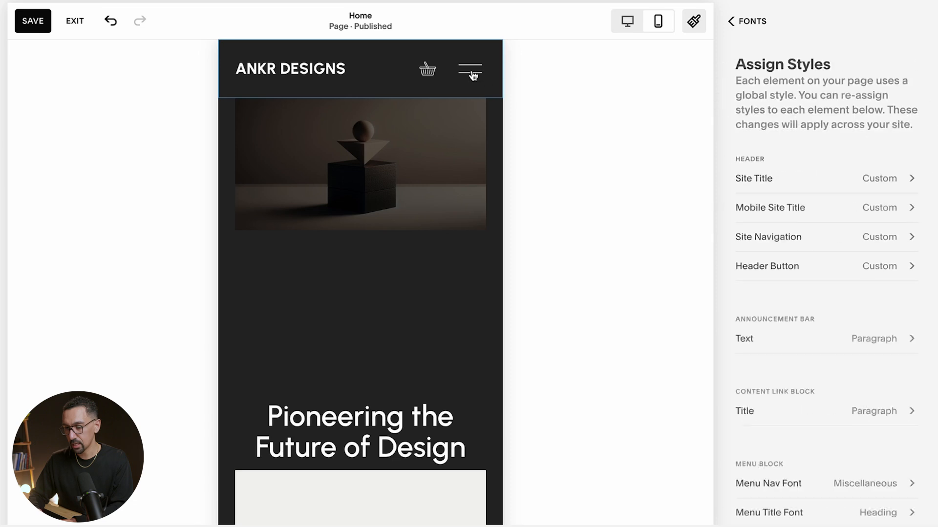
click(470, 71)
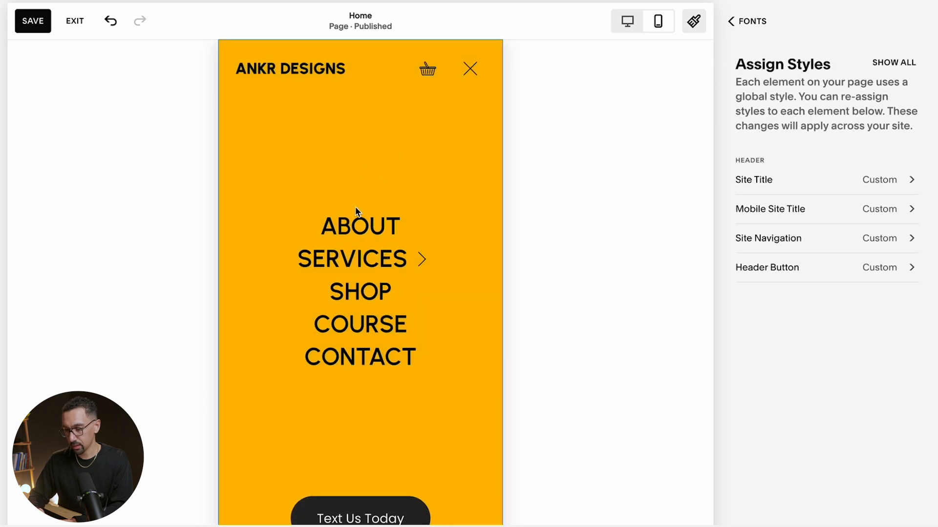
click(479, 72)
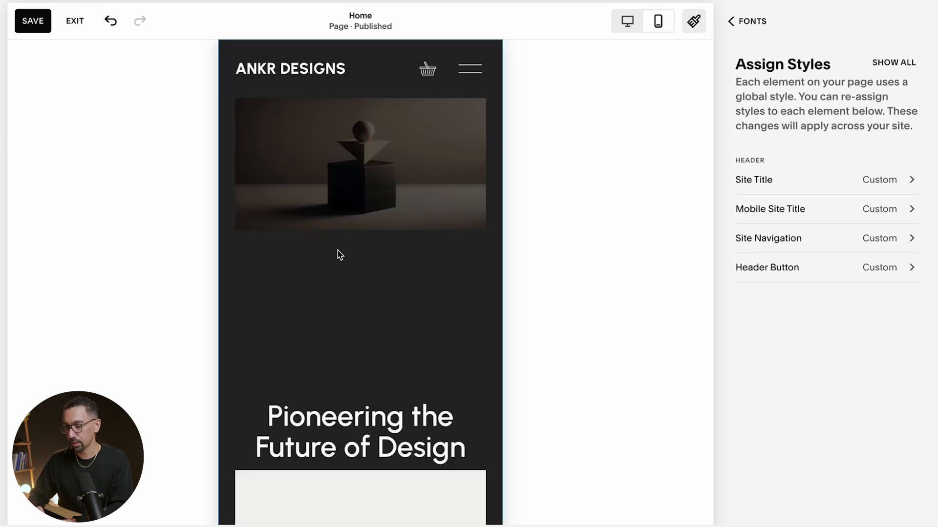